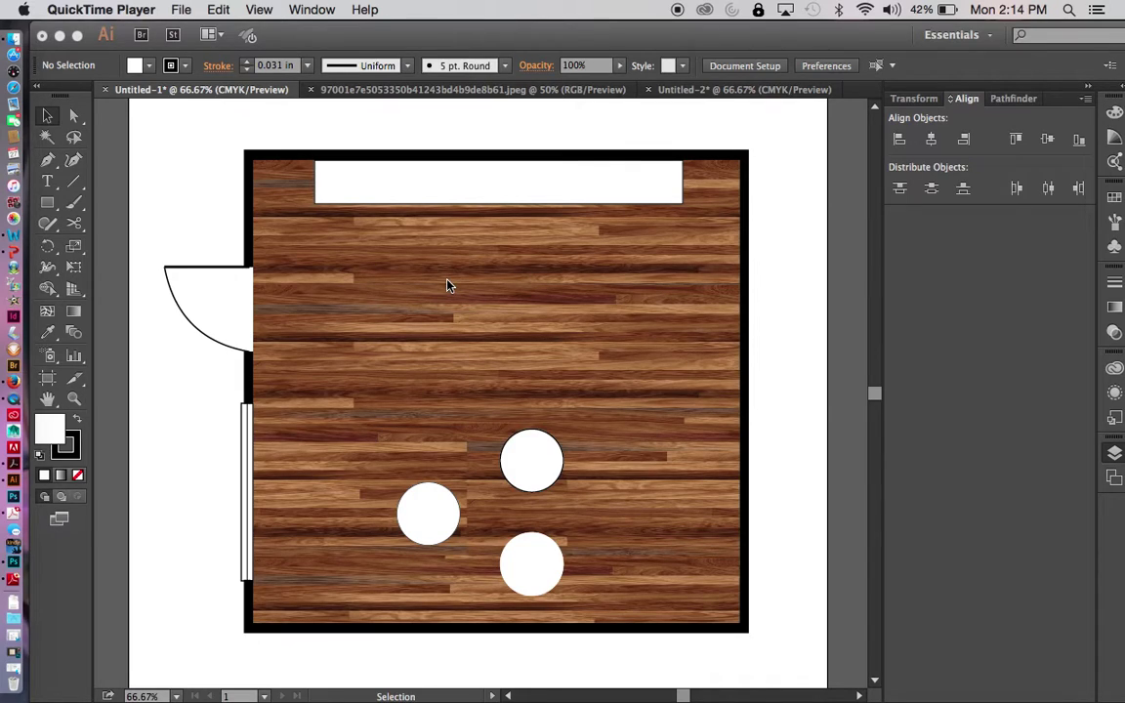
Create a new layer directly above the doors and windows layer and name it "floor shadows"
left_click(1114, 454)
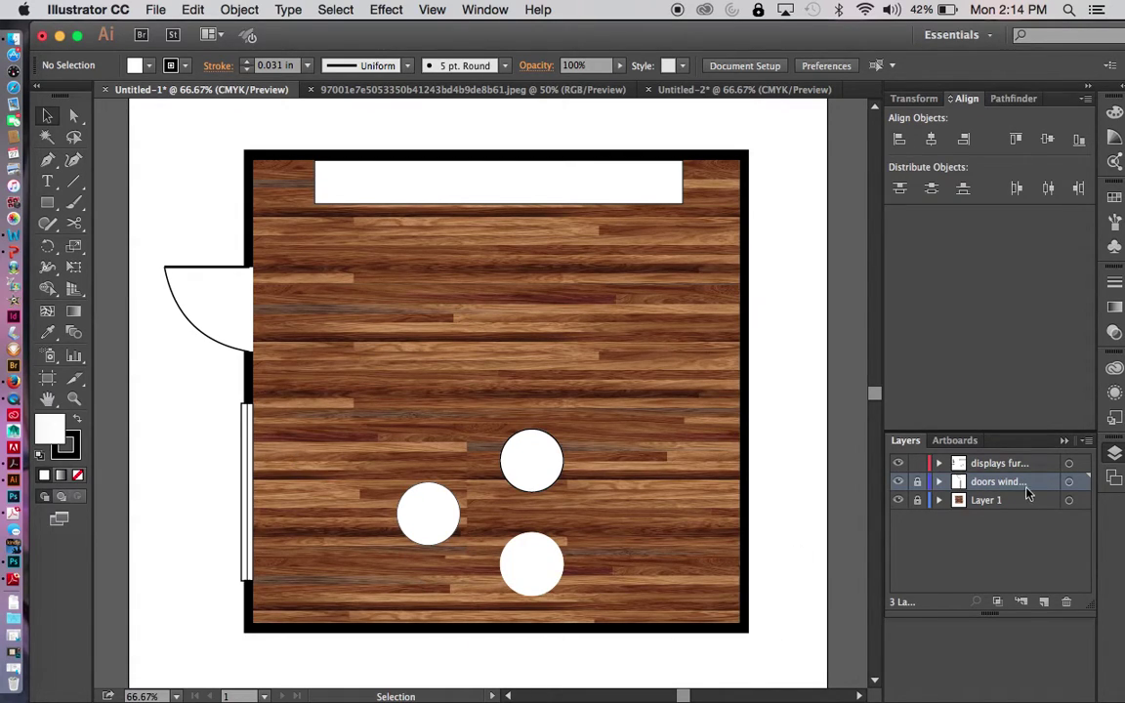
left_click(1044, 603)
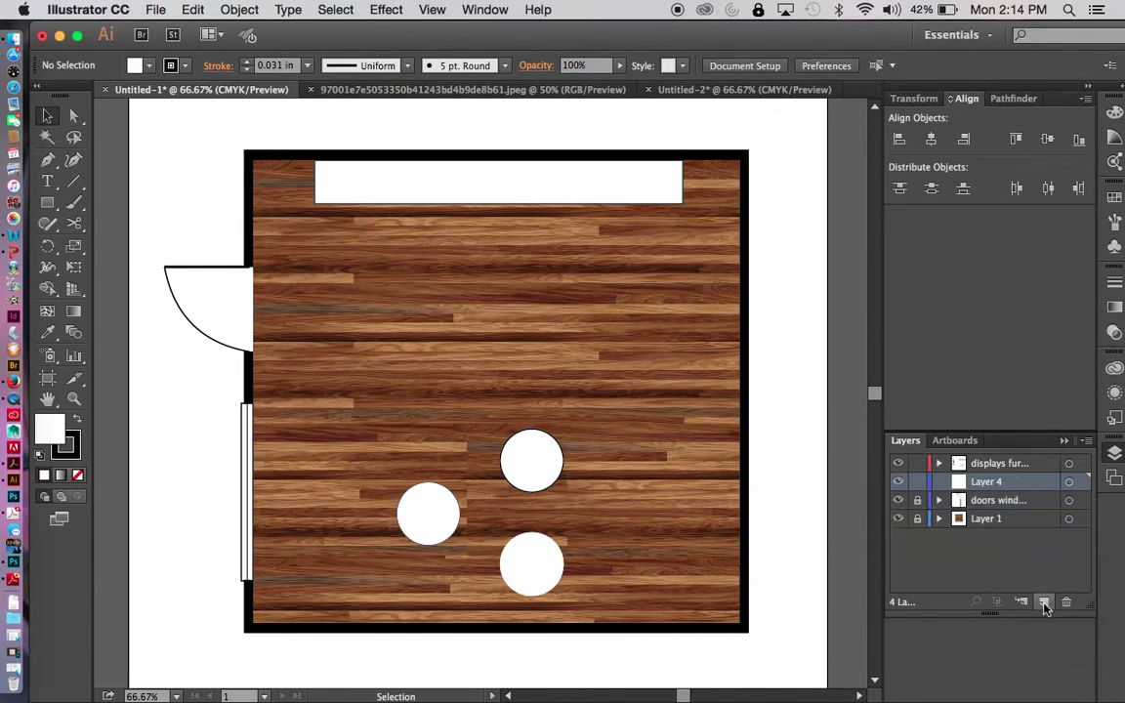
double_click(988, 483)
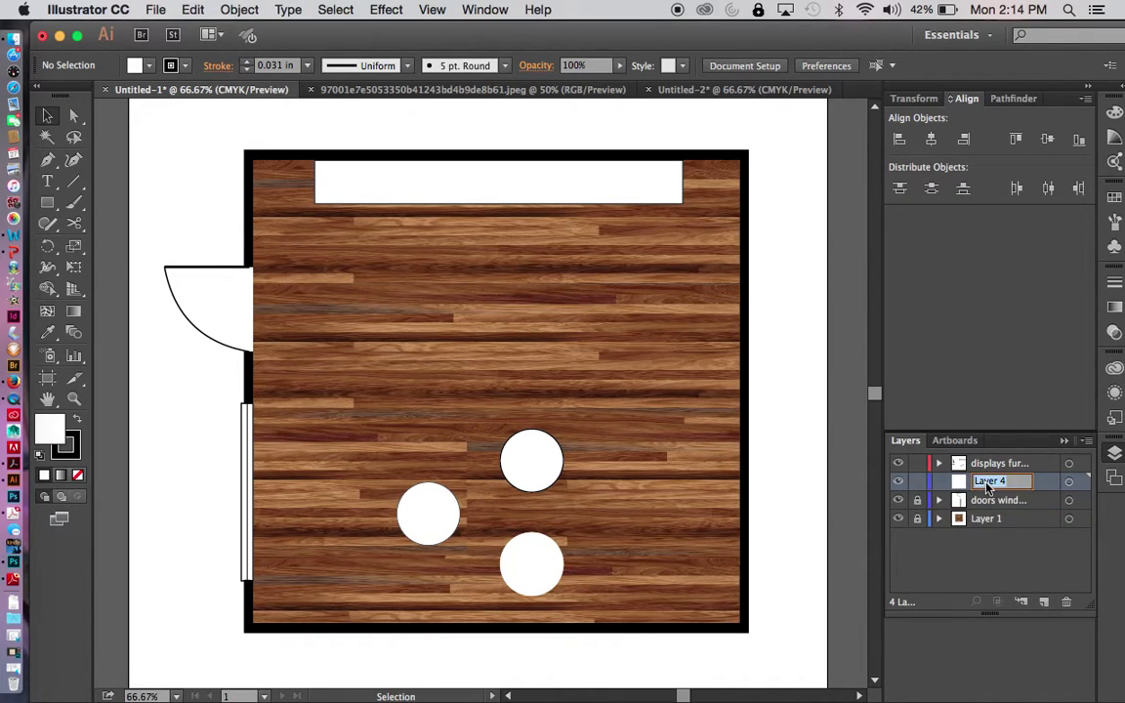
type("floo")
type("r shad")
type("ows")
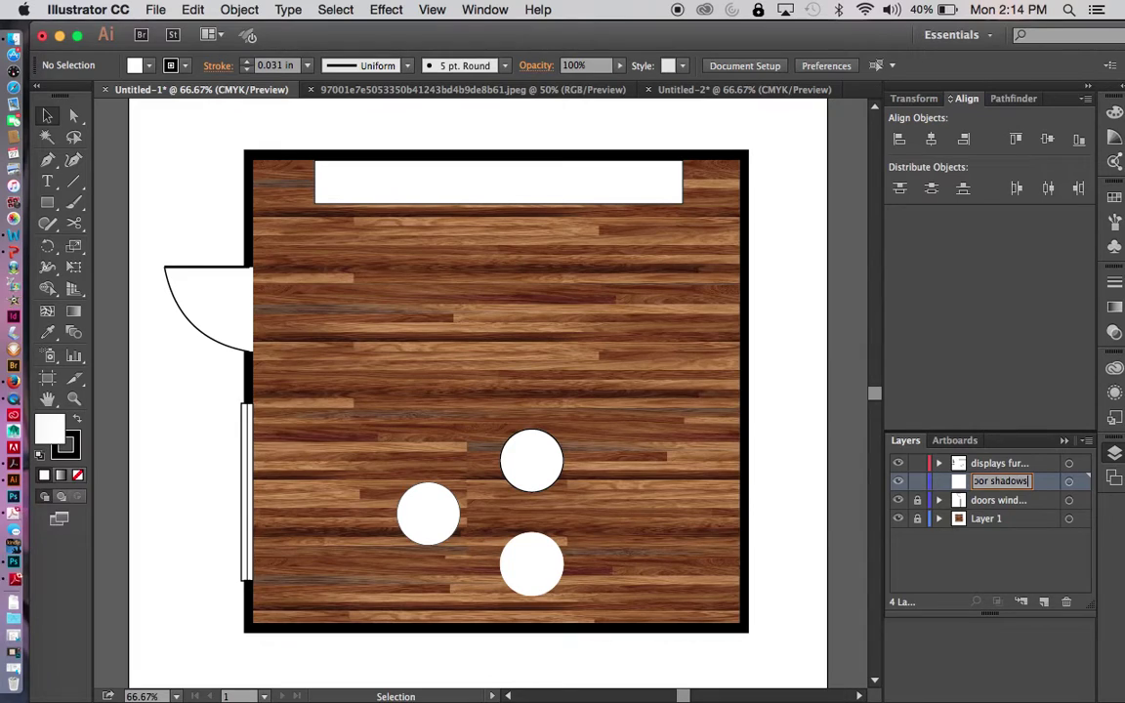
key("Return")
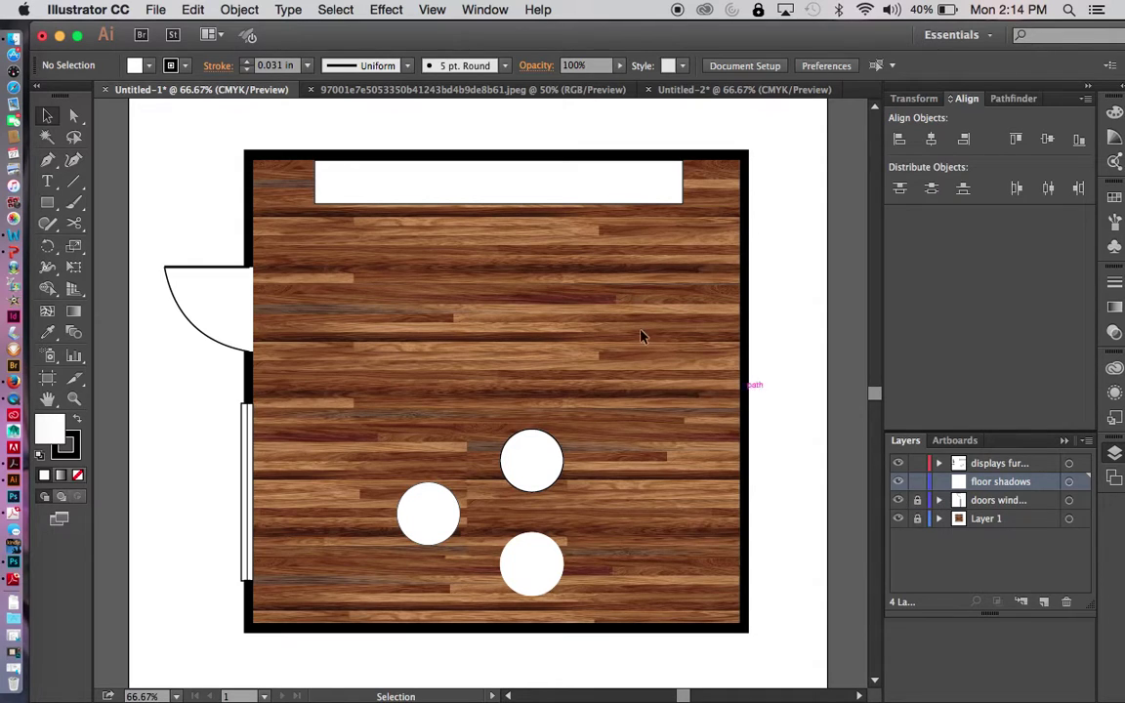
Draw a rectangle covering the whole wooden floor inside the walls and fill it with the black radial vignette gradient swatch
left_click(47, 202)
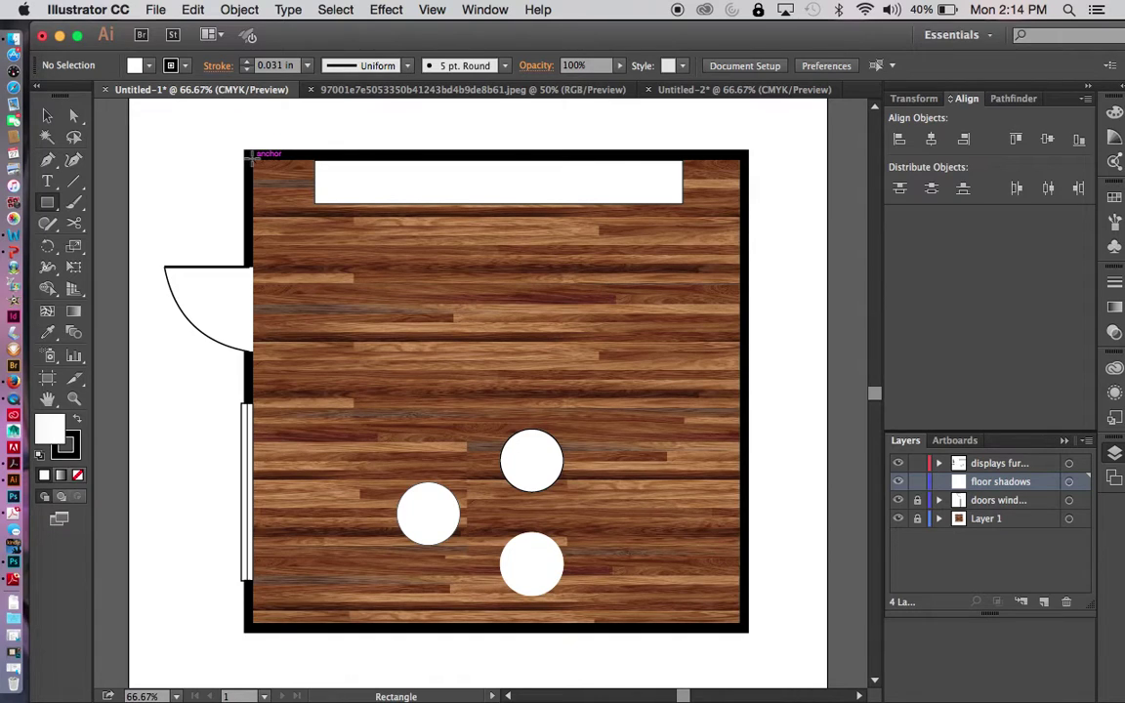
left_click_drag(251, 157, 740, 624)
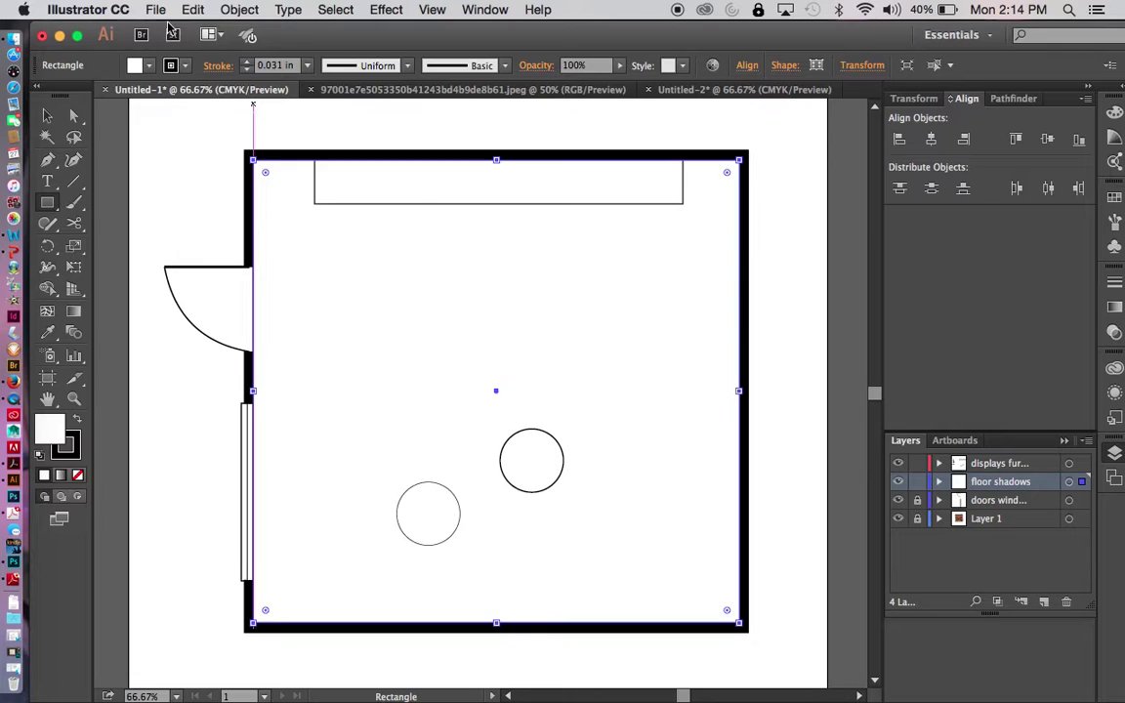
left_click(149, 67)
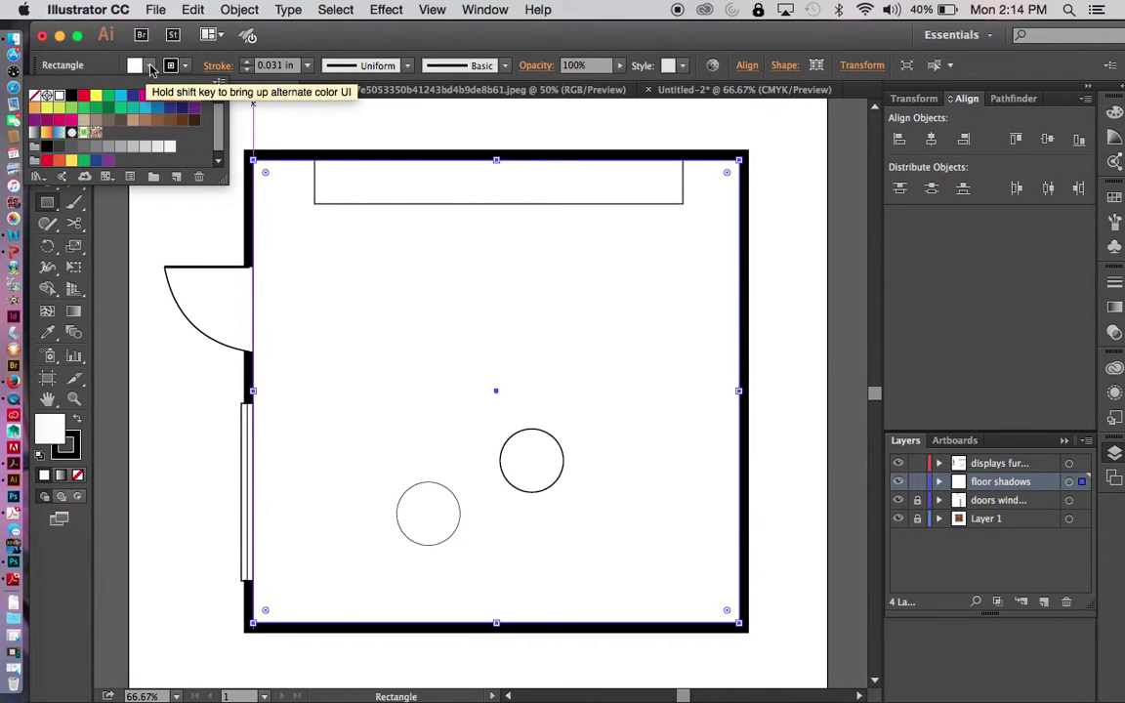
left_click(71, 134)
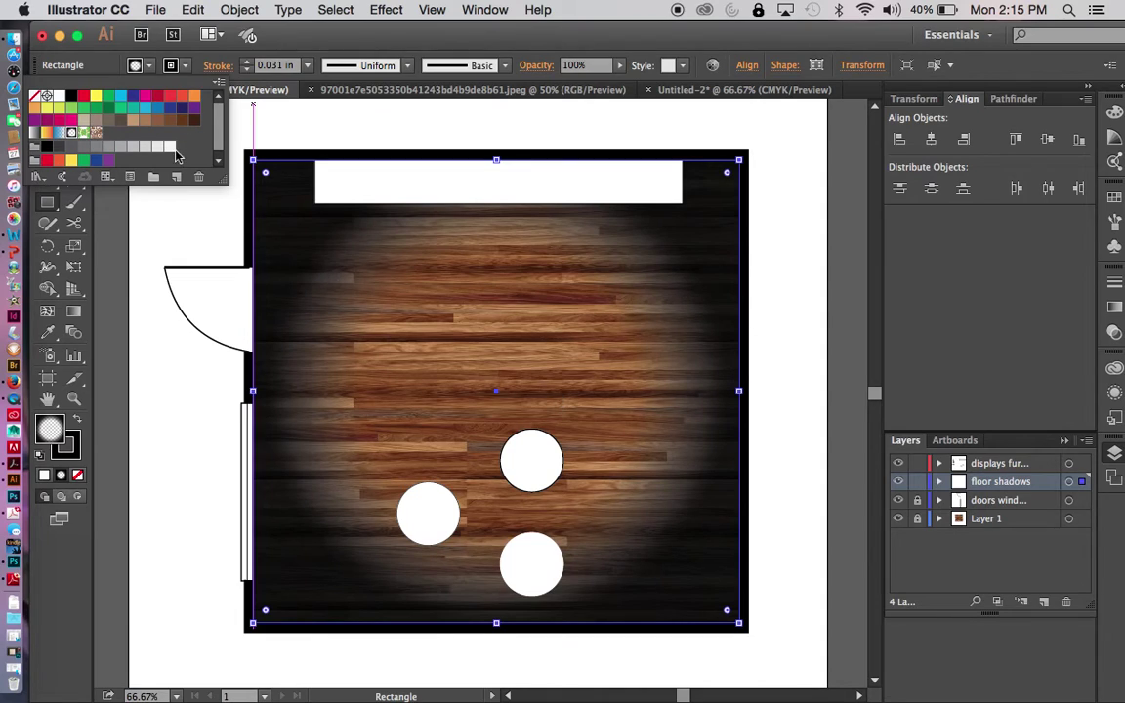
left_click(149, 231)
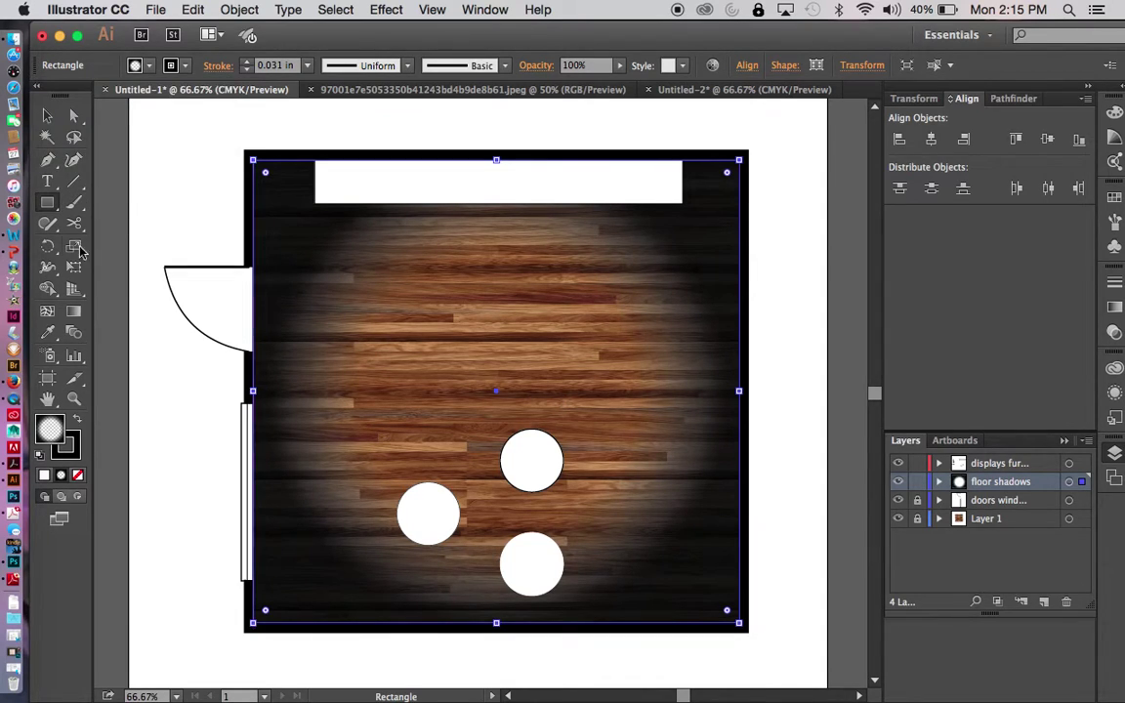
Extend the rectangle's radial gradient horizontally past the room's right wall so that only the floor's outer edges are darkened
left_click(75, 314)
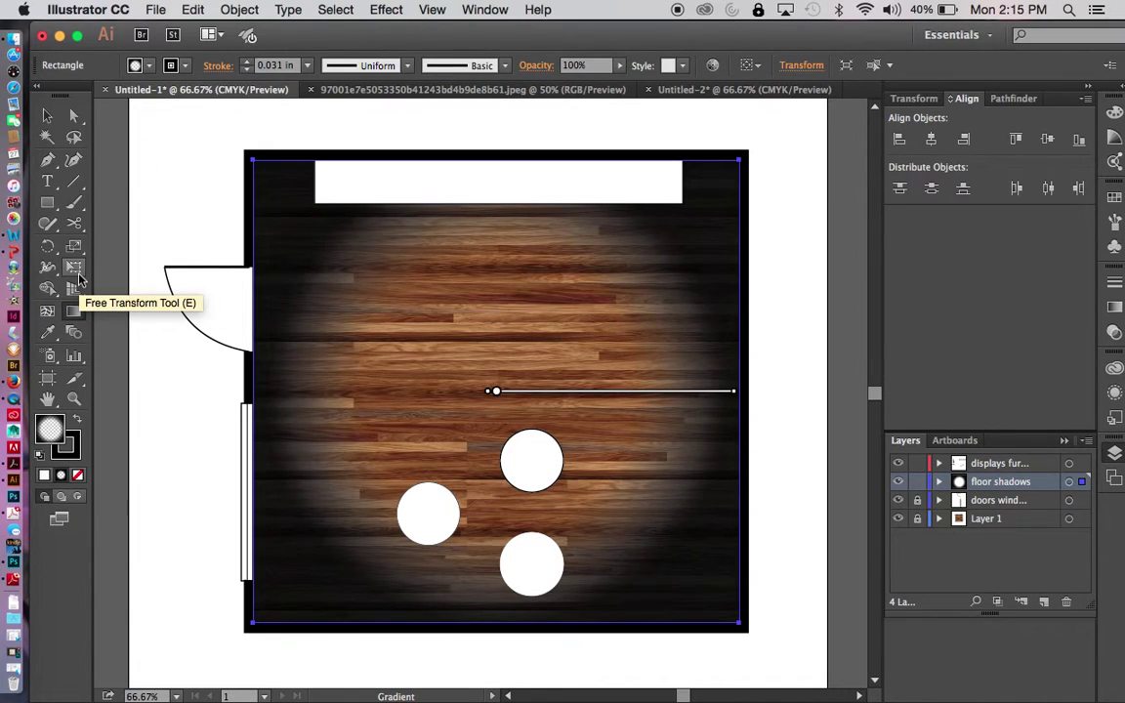
key("super+minus")
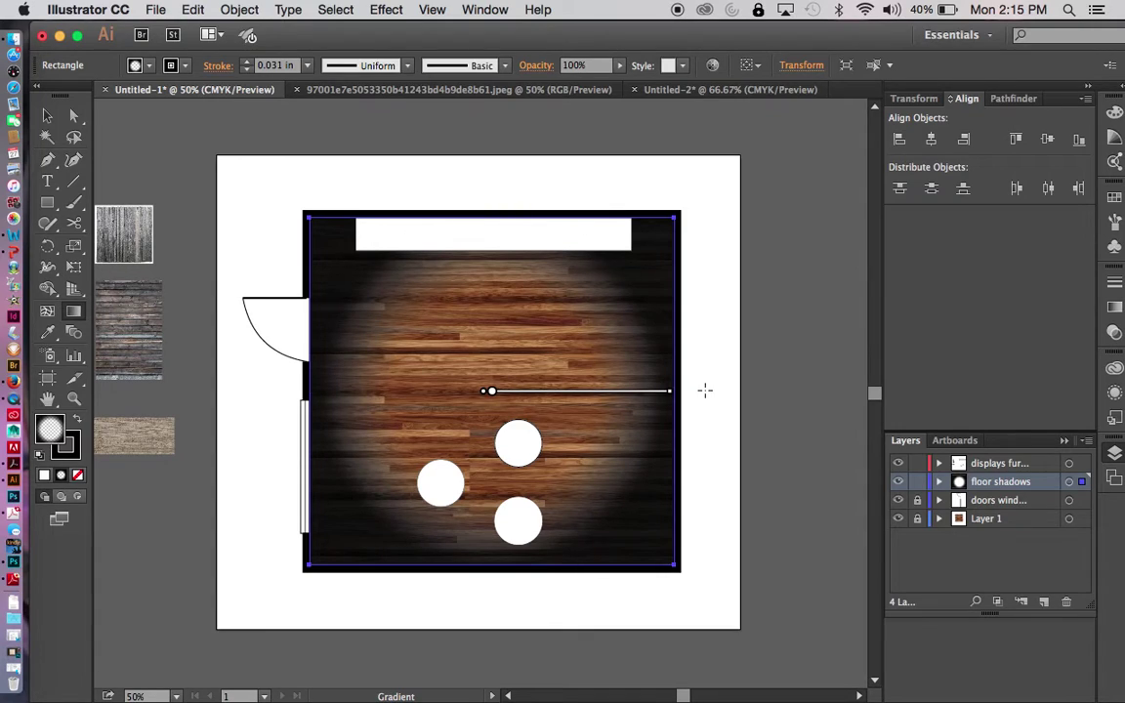
left_click_drag(671, 392, 761, 394)
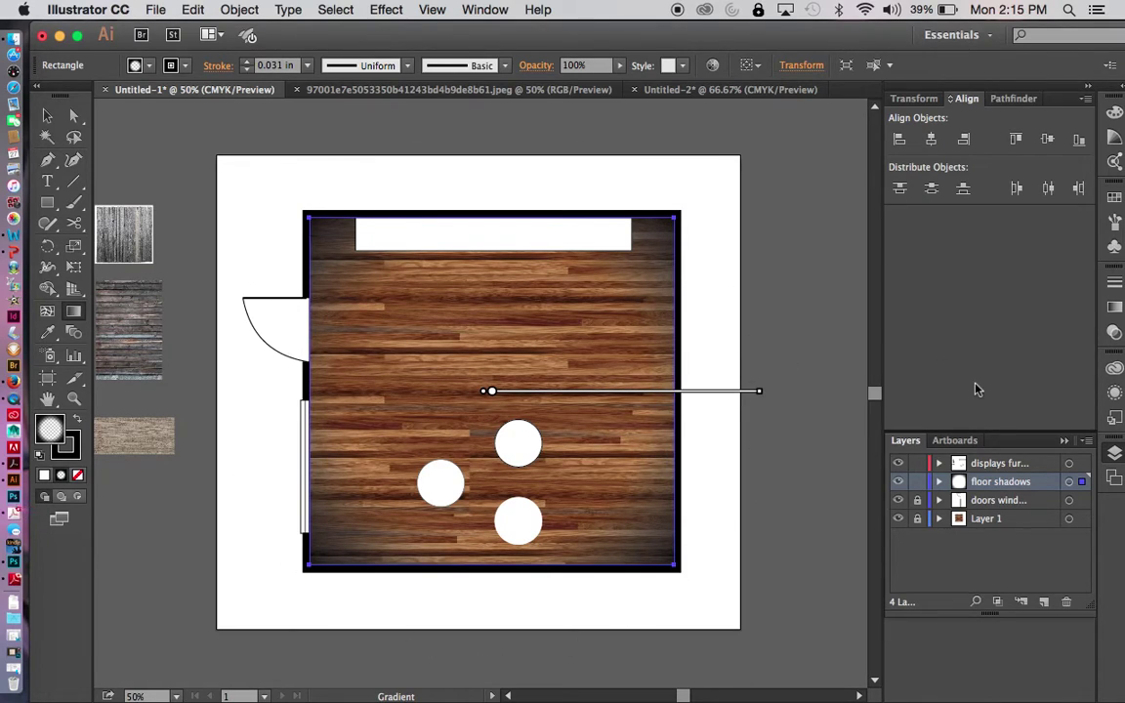
Recolor all three stops of the rectangle's radial gradient with the darkest brown swatch
left_click(1114, 309)
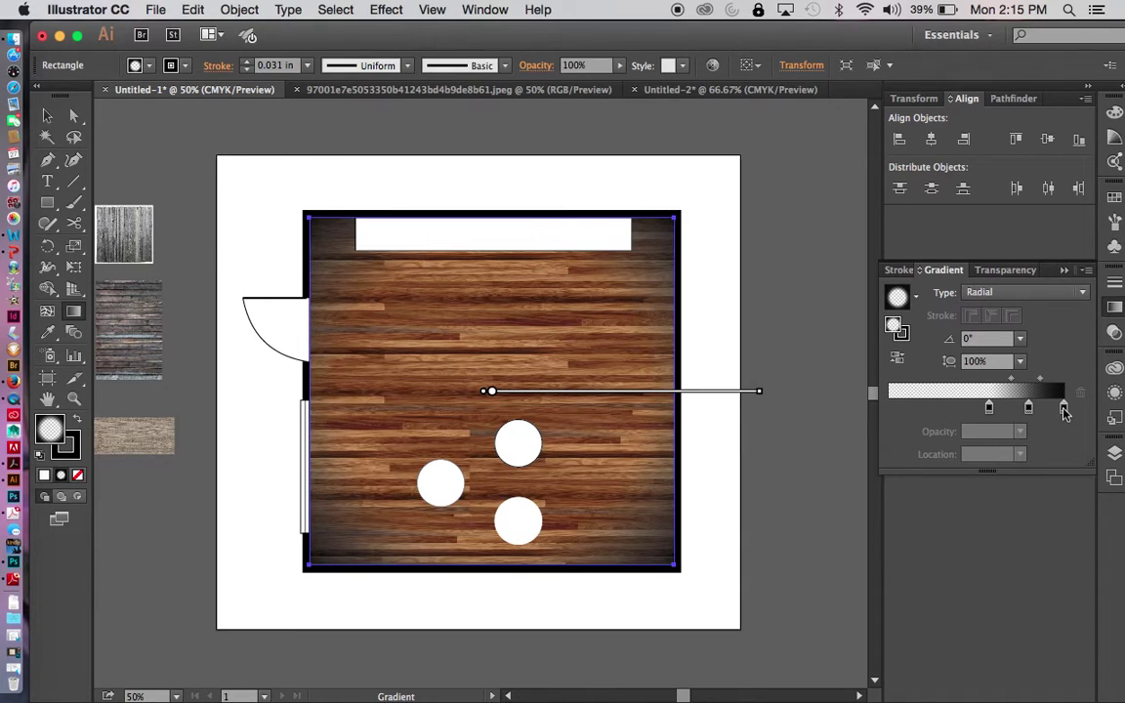
double_click(1063, 408)
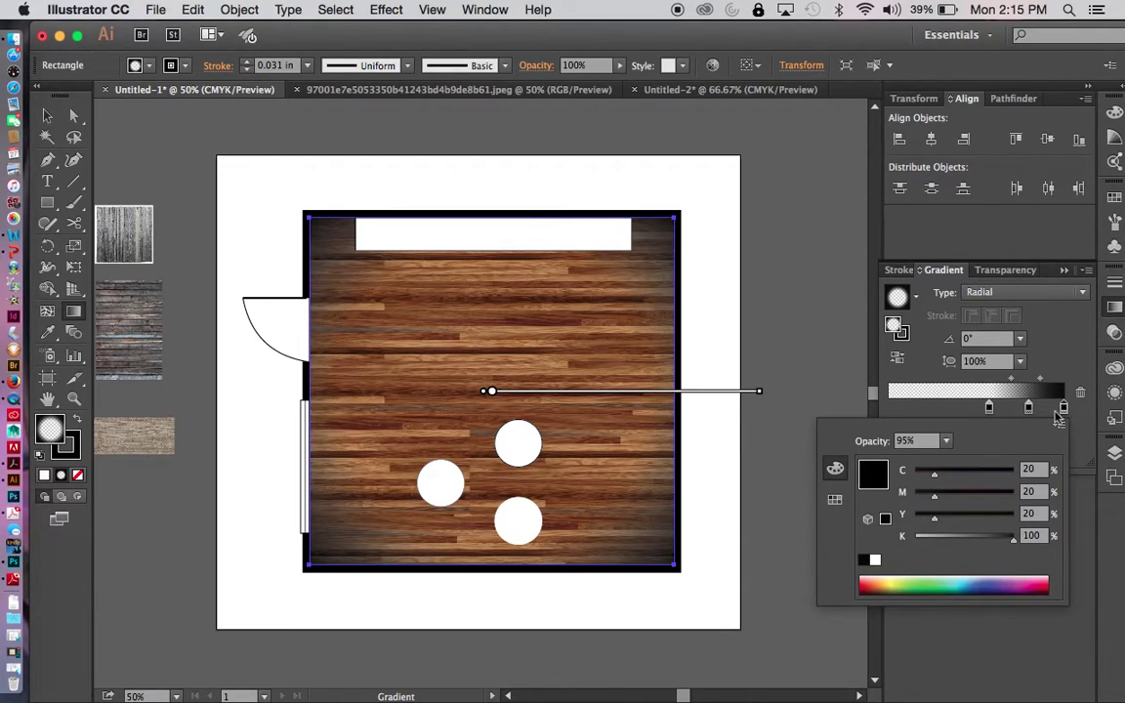
left_click(835, 499)
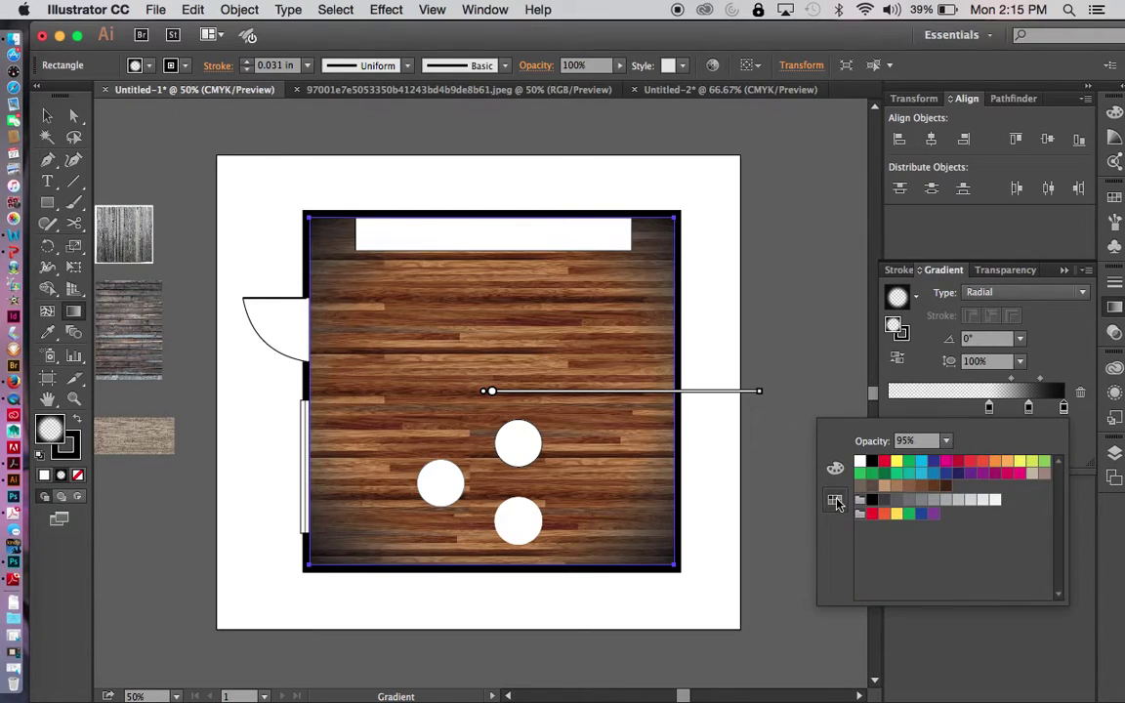
left_click(947, 488)
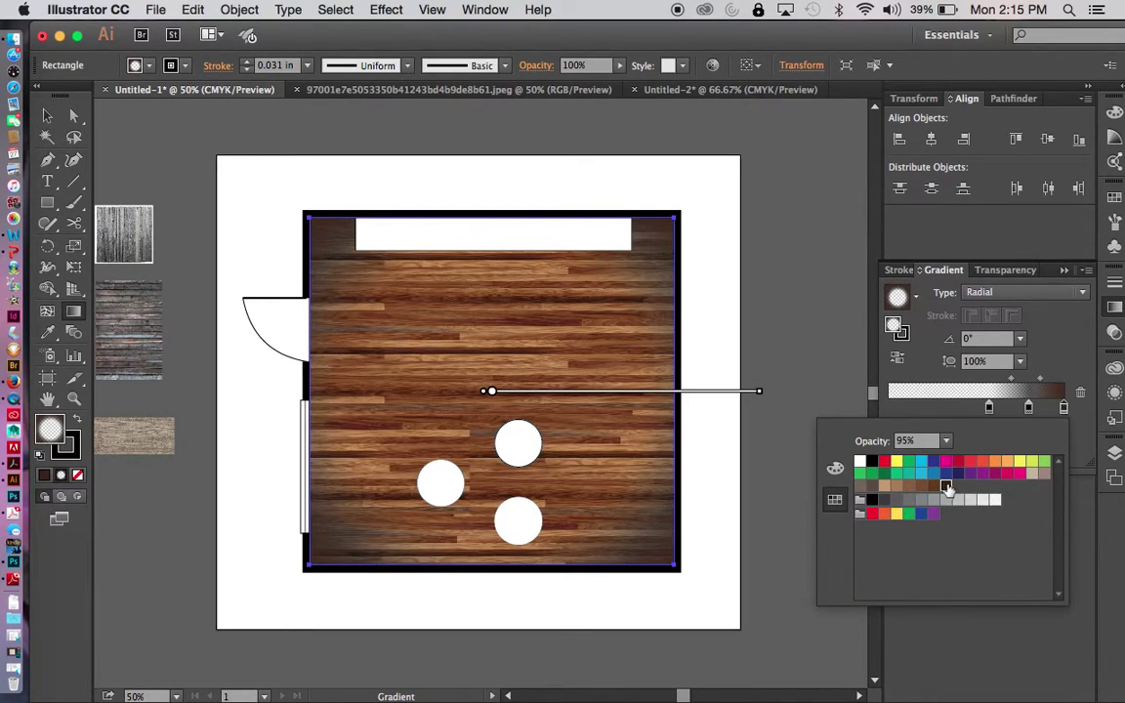
double_click(1029, 406)
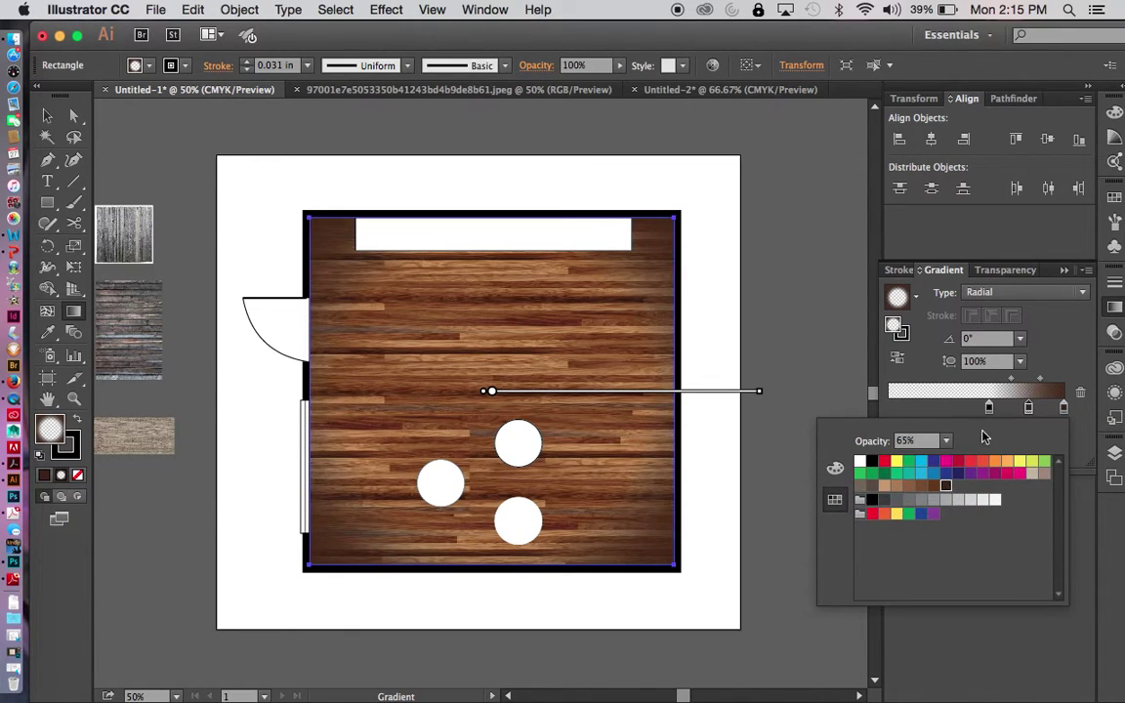
left_click(989, 408)
double_click(989, 408)
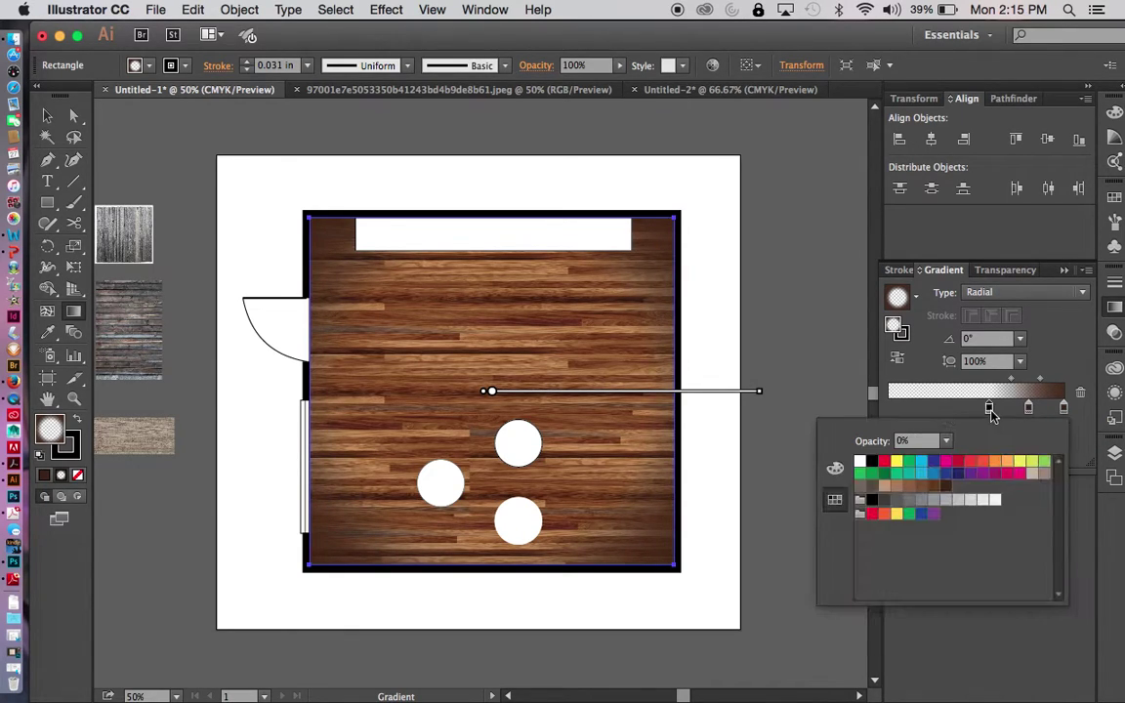
left_click(946, 485)
Try moving the gradient's transparent stop to a location of about 43% to spread the shadow further inward
left_click(990, 408)
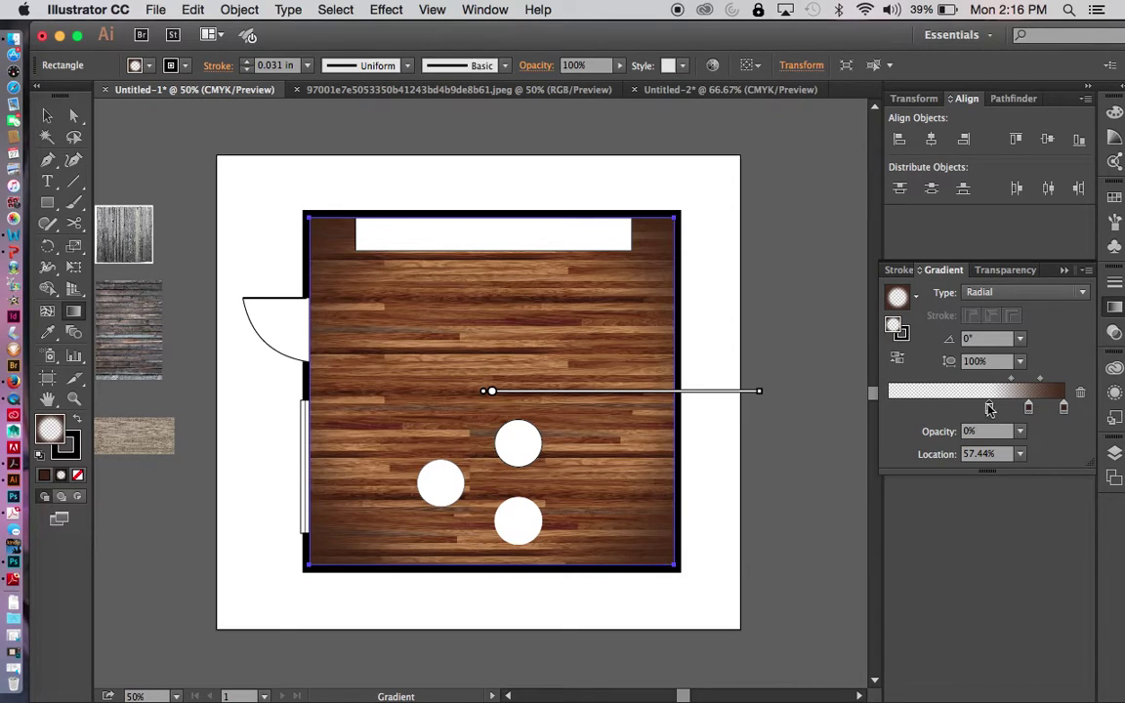
left_click_drag(990, 409, 965, 408)
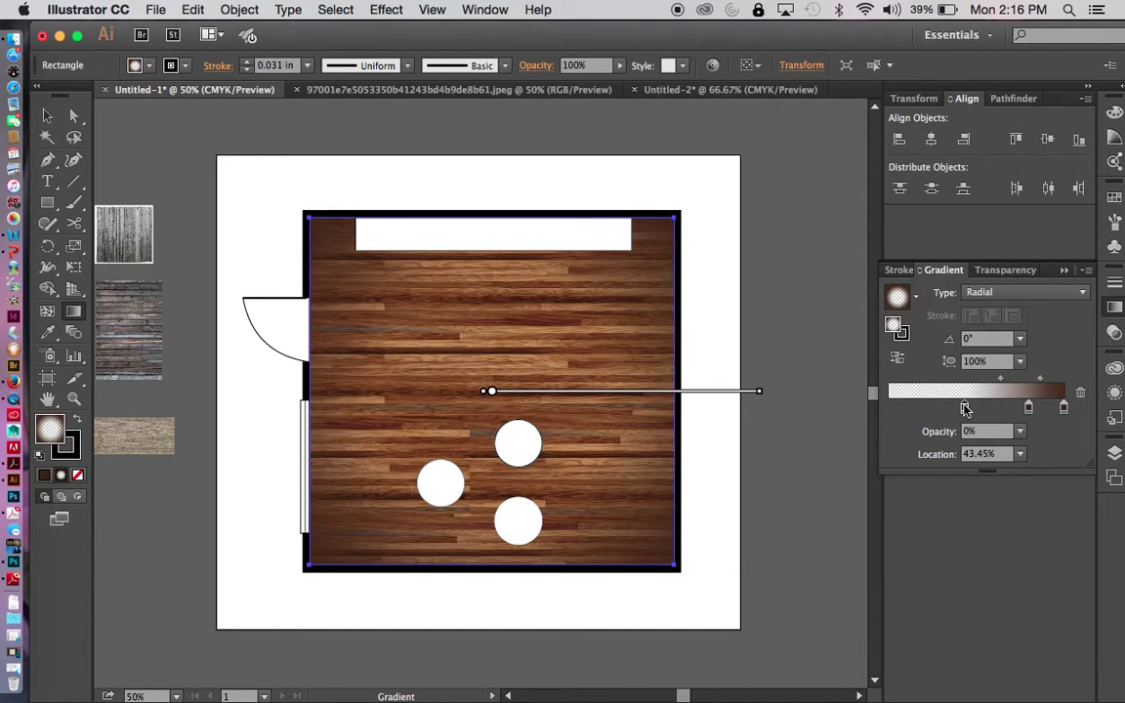
left_click_drag(964, 408, 1031, 411)
left_click(1064, 408)
left_click(1023, 408)
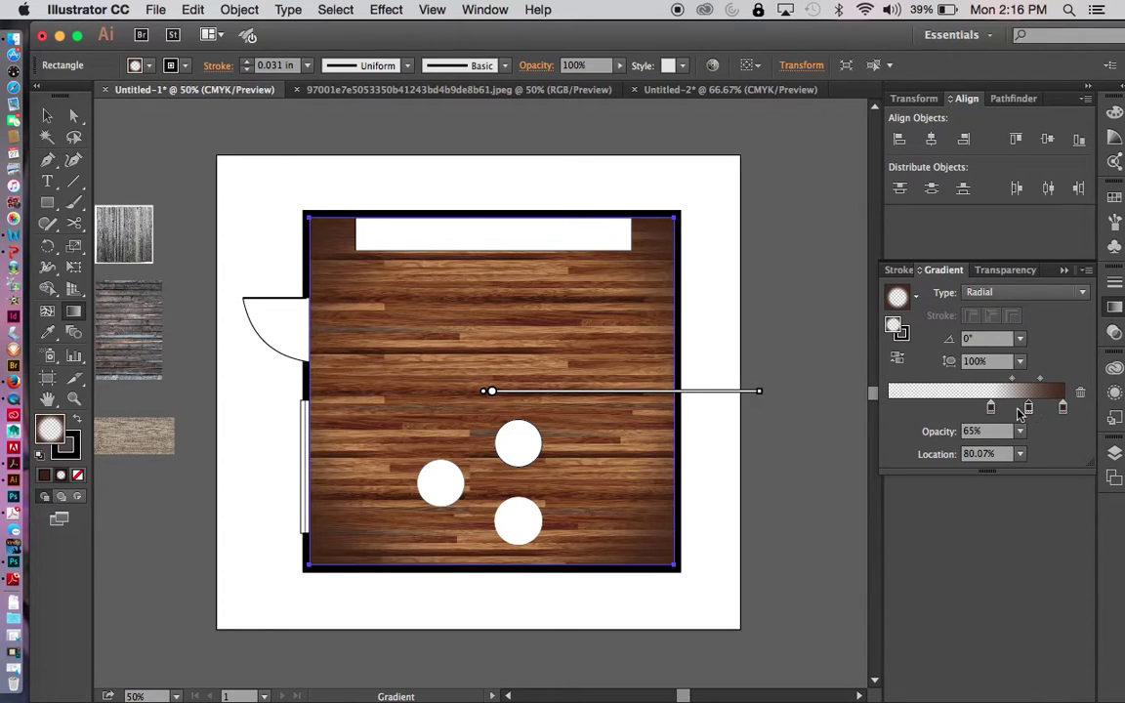
Lock the floor shadows layer
left_click(1113, 453)
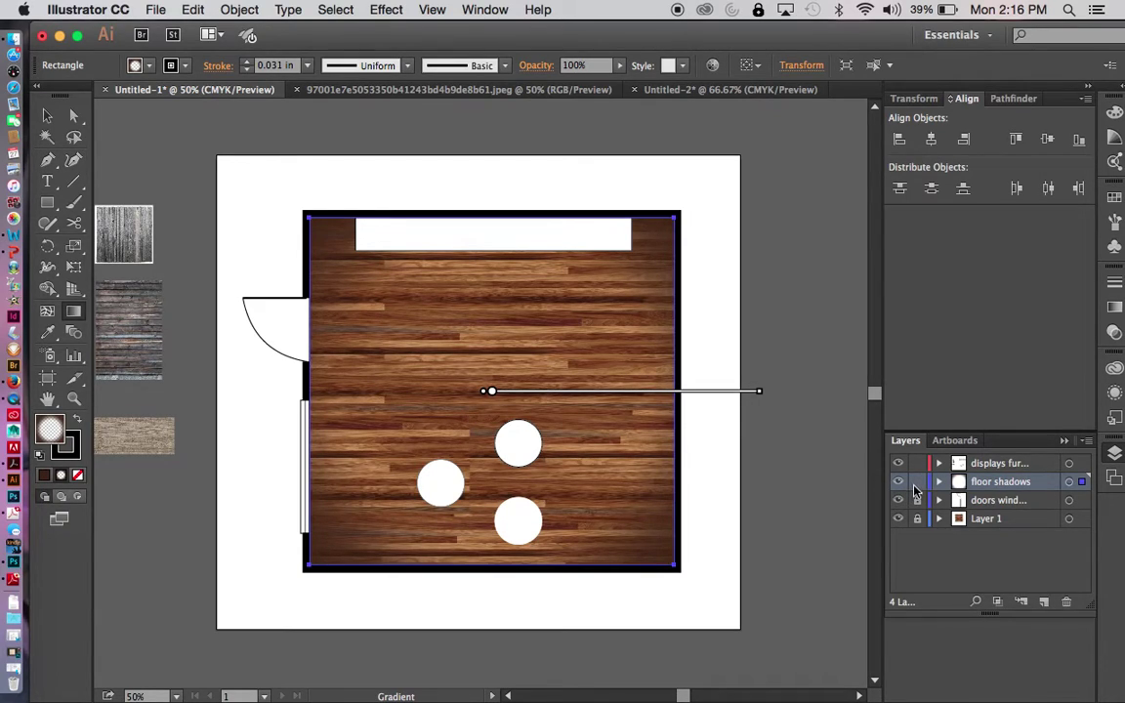
left_click(917, 482)
left_click(916, 481)
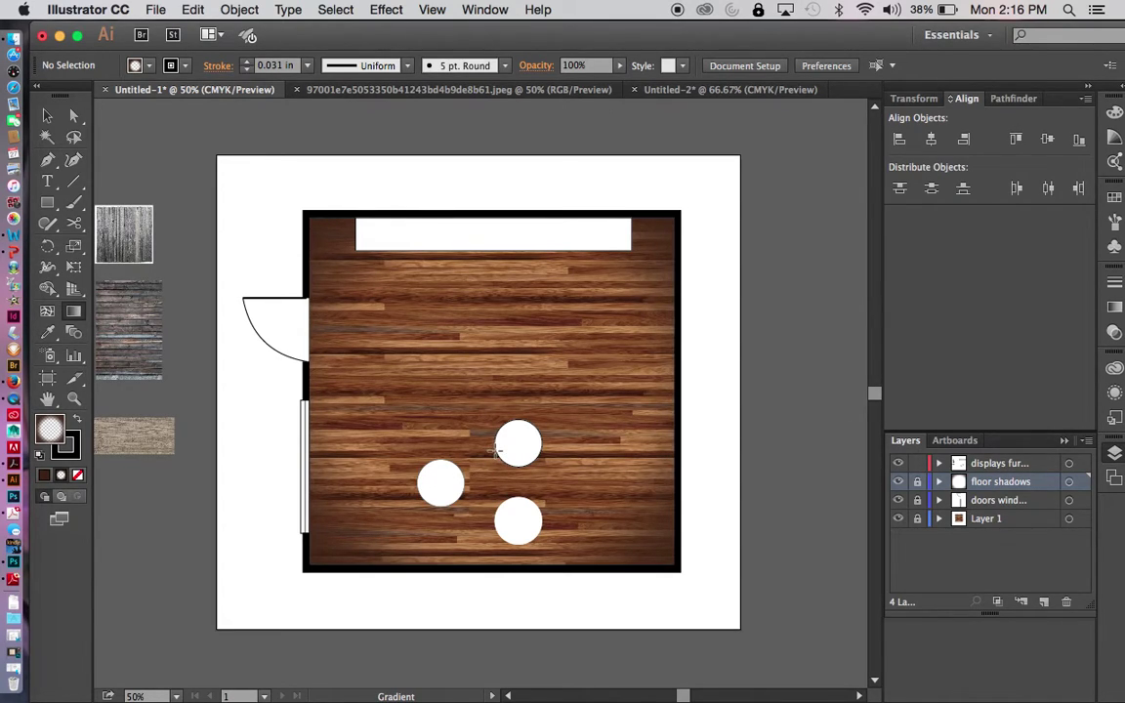
On the displays layer, fill a copy of the leftmost circle with dark brown (C=50 M=70 Y=80 K=70) and offset it slightly right and down
key("v")
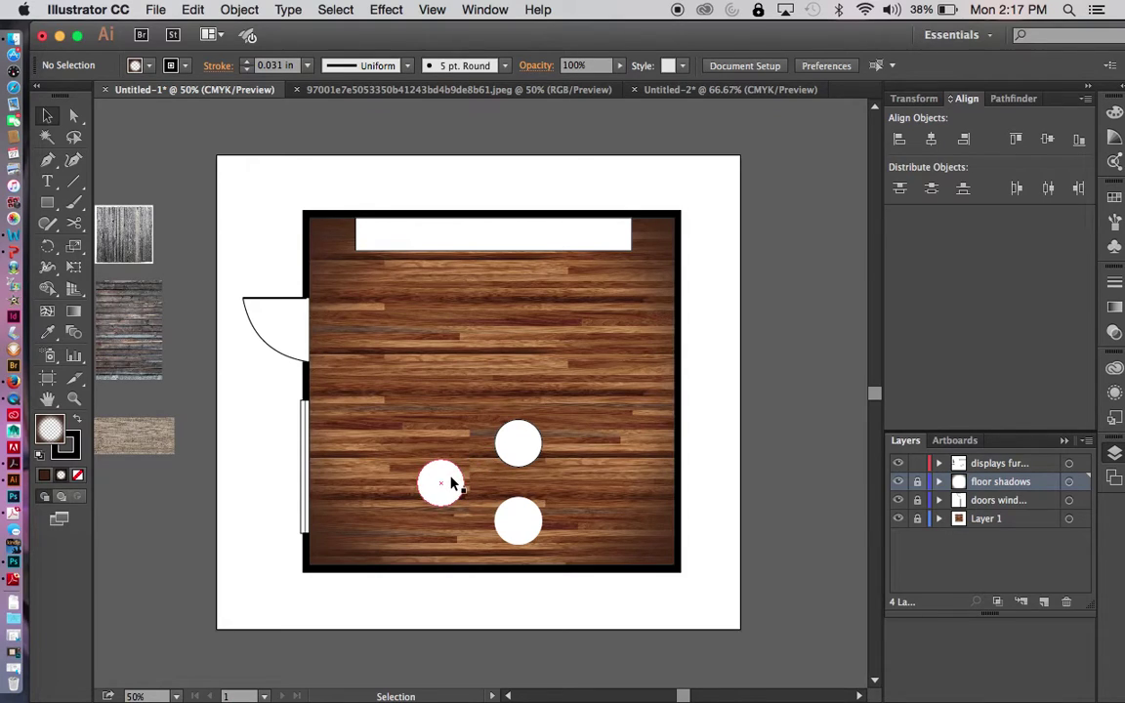
left_click(1003, 465)
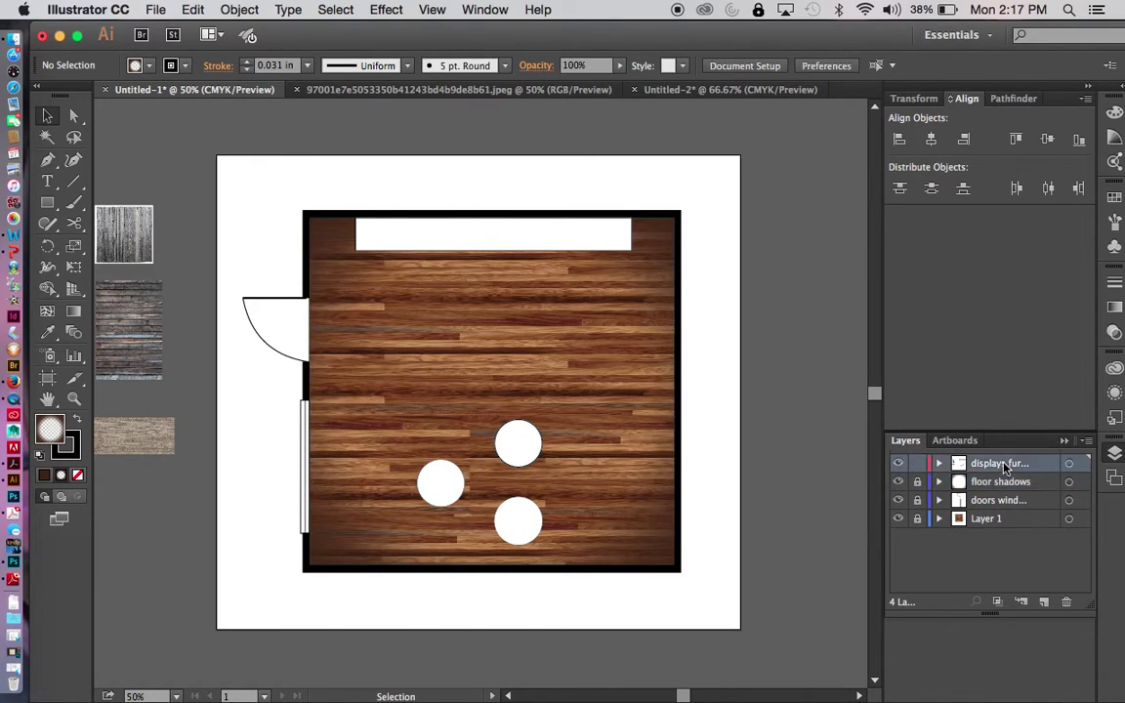
left_click(452, 486)
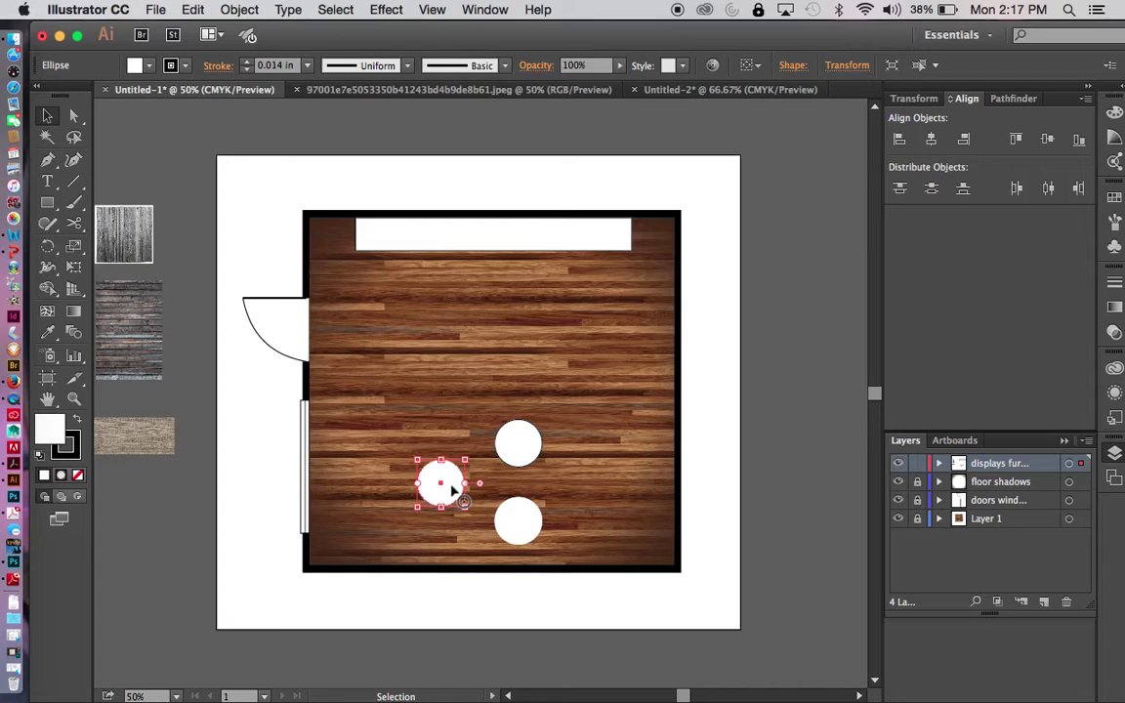
left_click(149, 67)
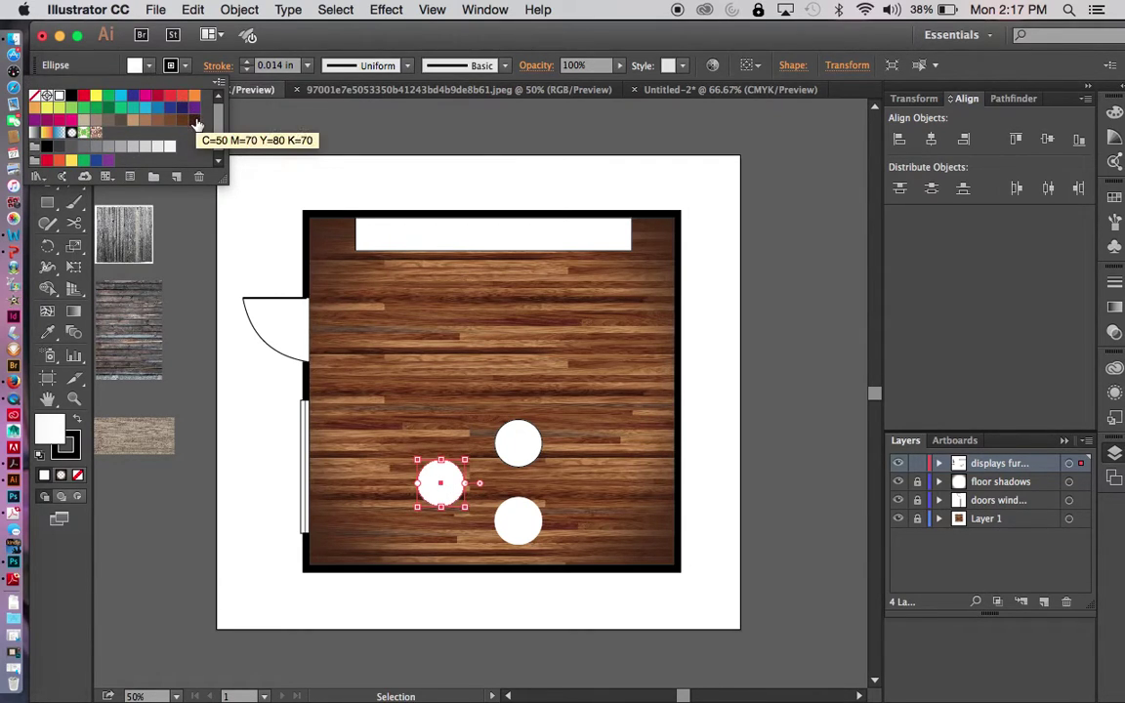
left_click(194, 121)
left_click(390, 316)
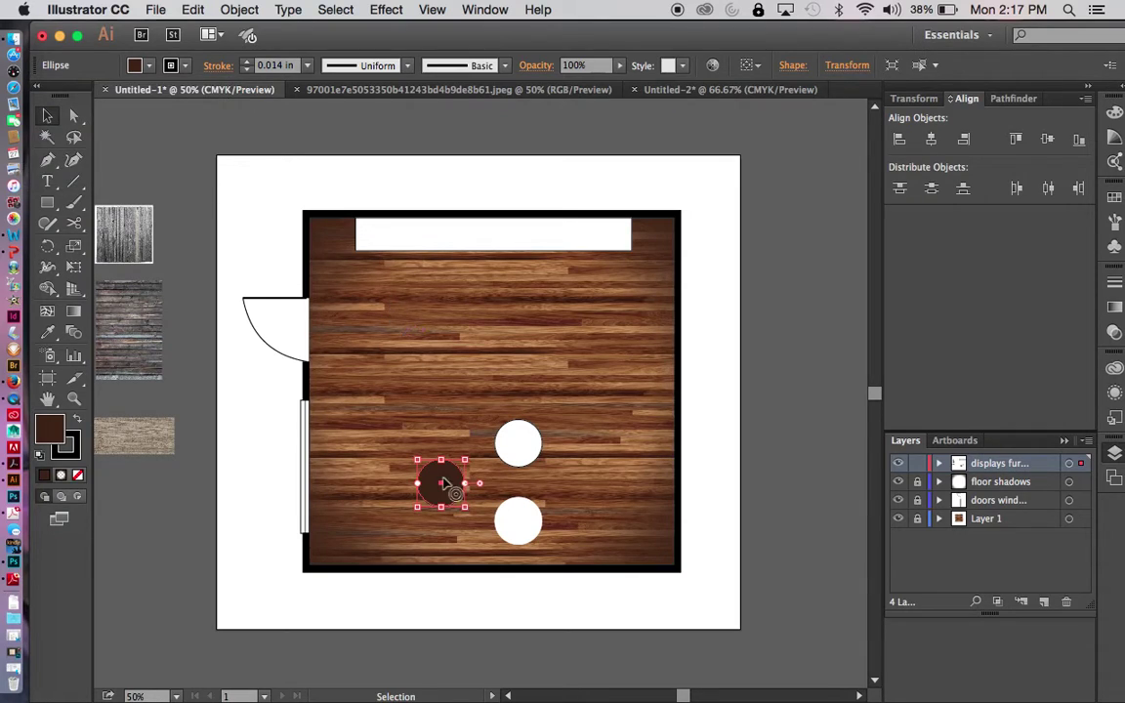
left_click_drag(452, 497, 463, 496)
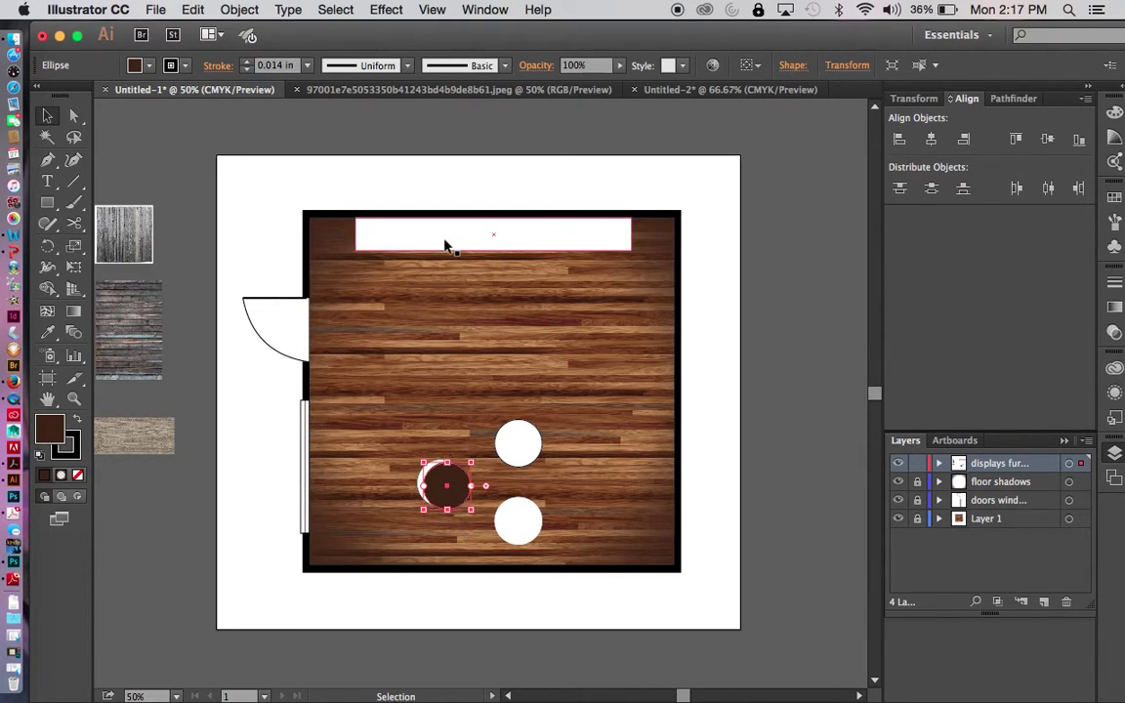
Apply a Gaussian Blur to the offset dark brown circle, increasing the radius slightly with the preview enabled
left_click(386, 11)
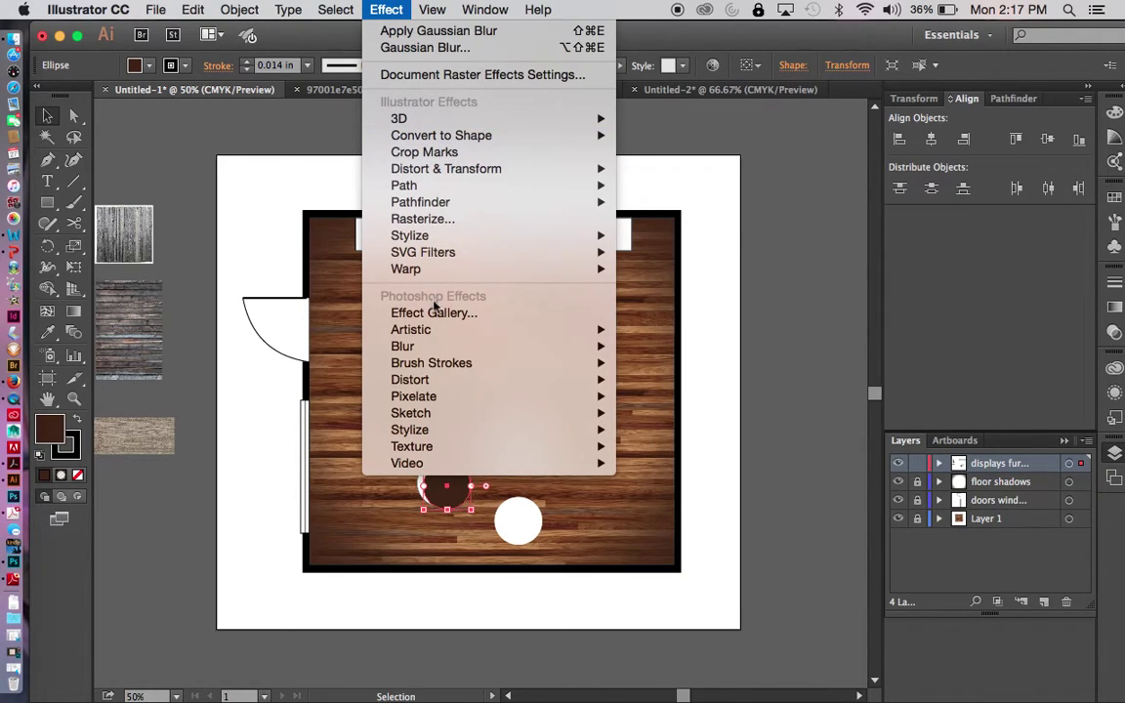
mouse_move(429, 347)
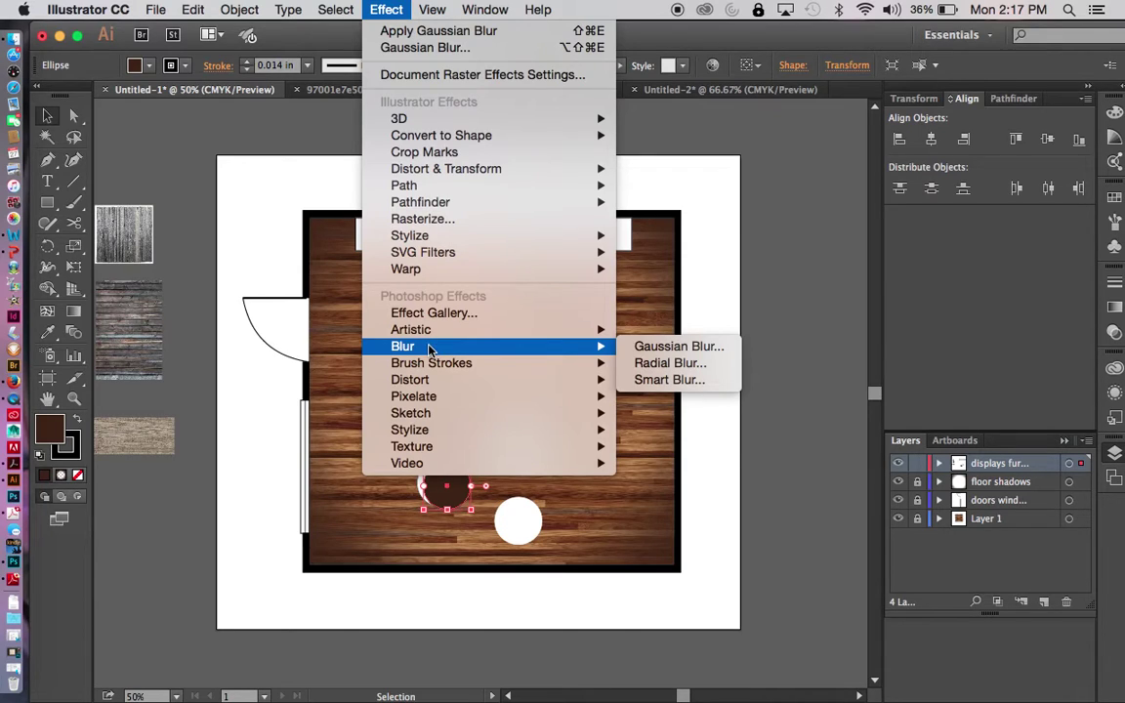
left_click(661, 350)
left_click(818, 262)
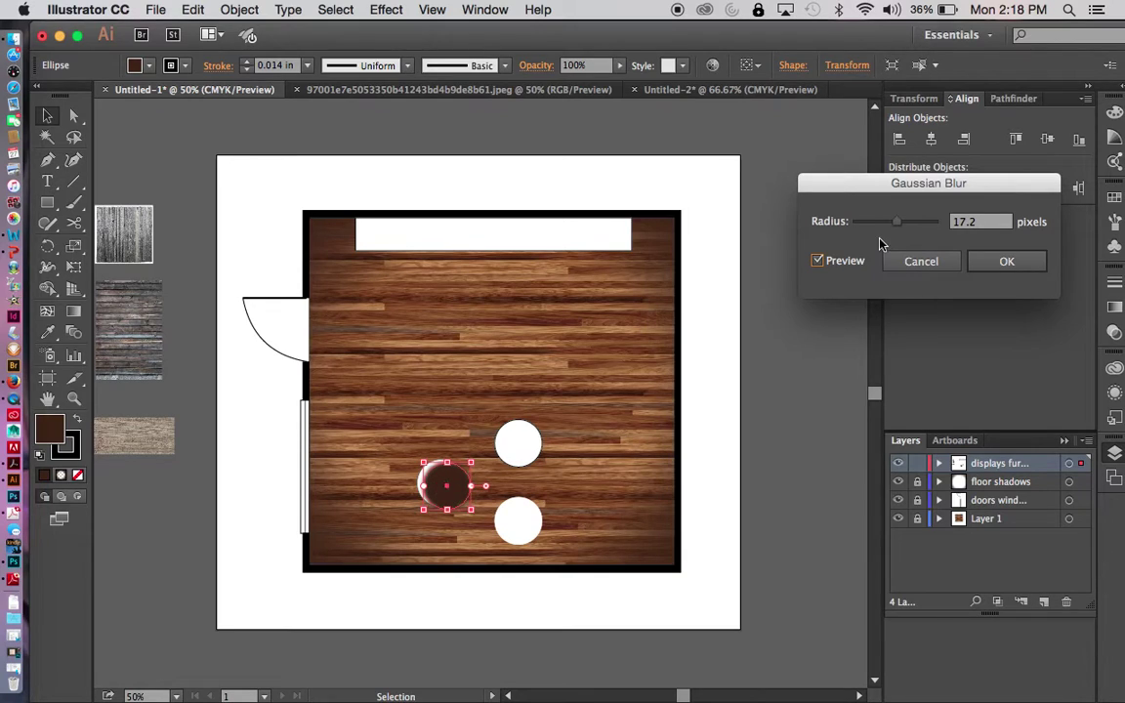
left_click_drag(900, 226, 905, 226)
left_click(1007, 262)
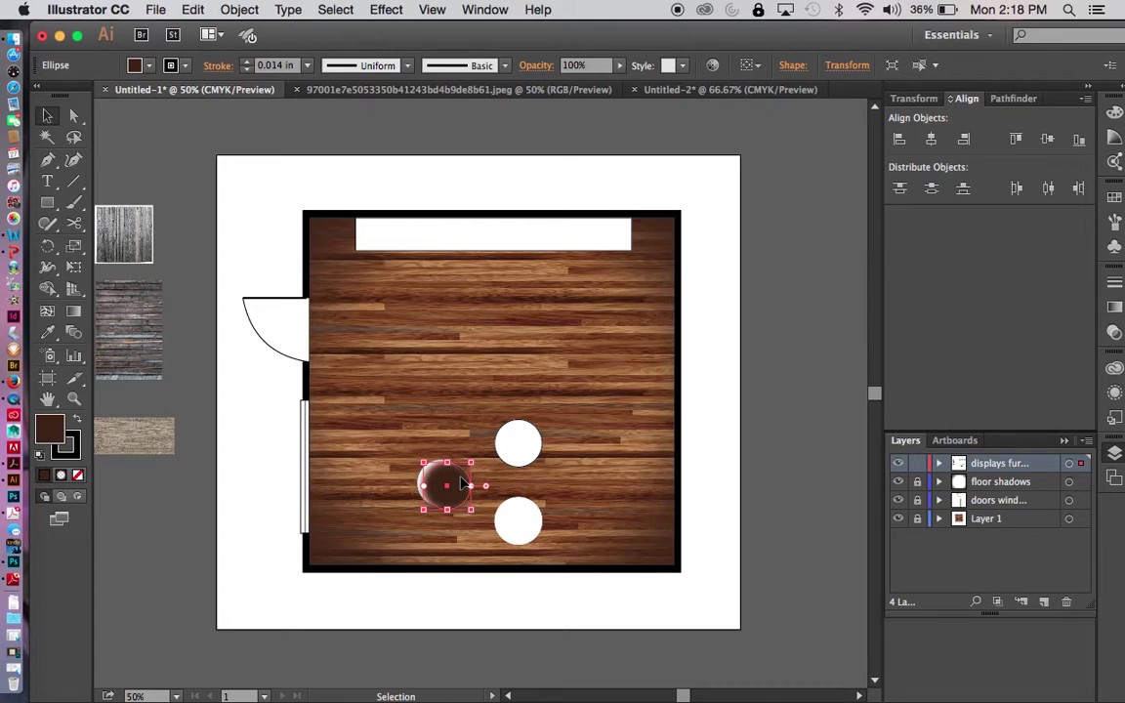
Send the blurred dark brown circle to the back, behind the leftmost white circle
right_click(465, 483)
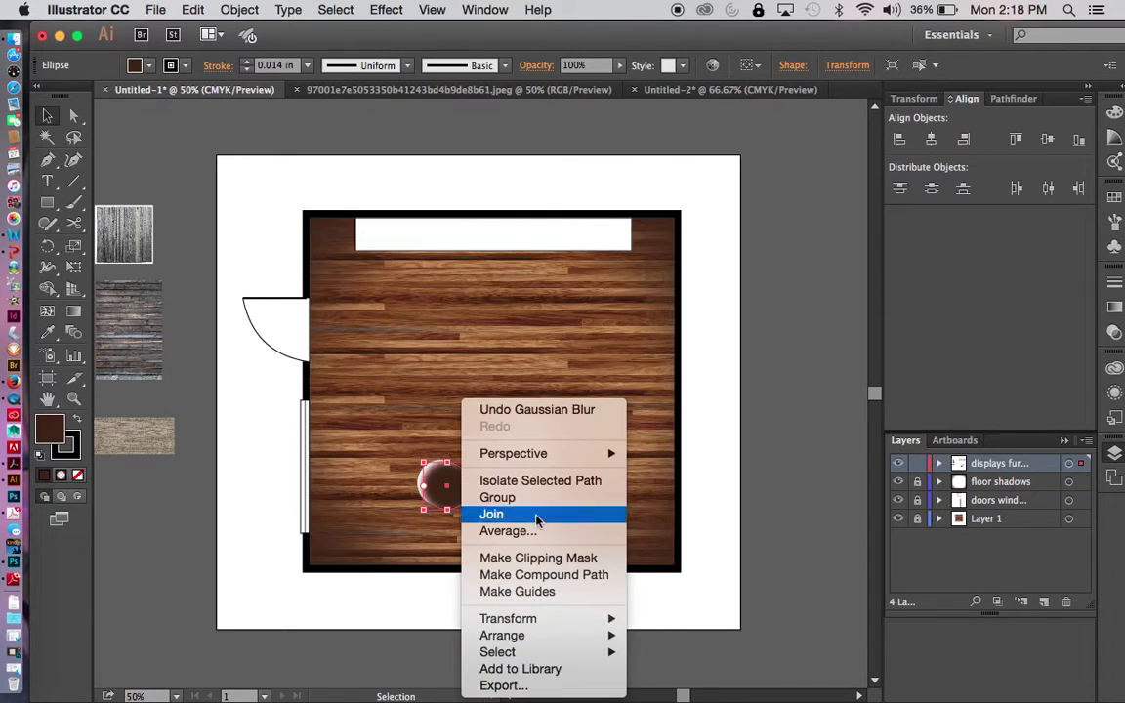
mouse_move(540, 638)
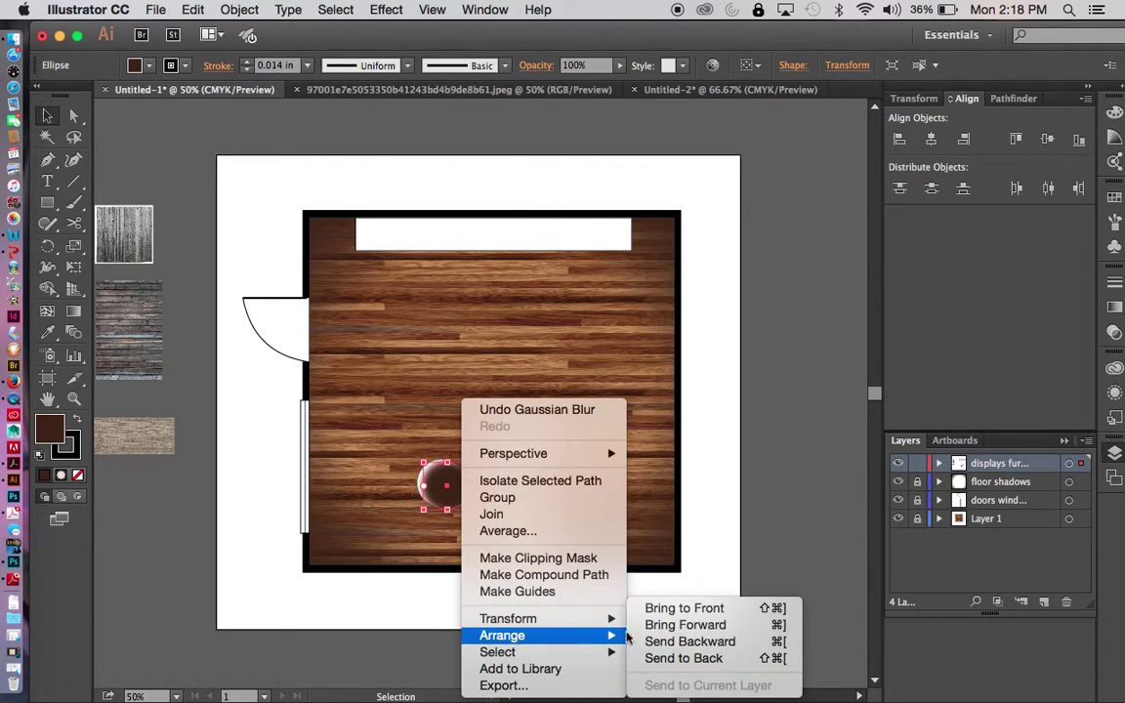
left_click(649, 661)
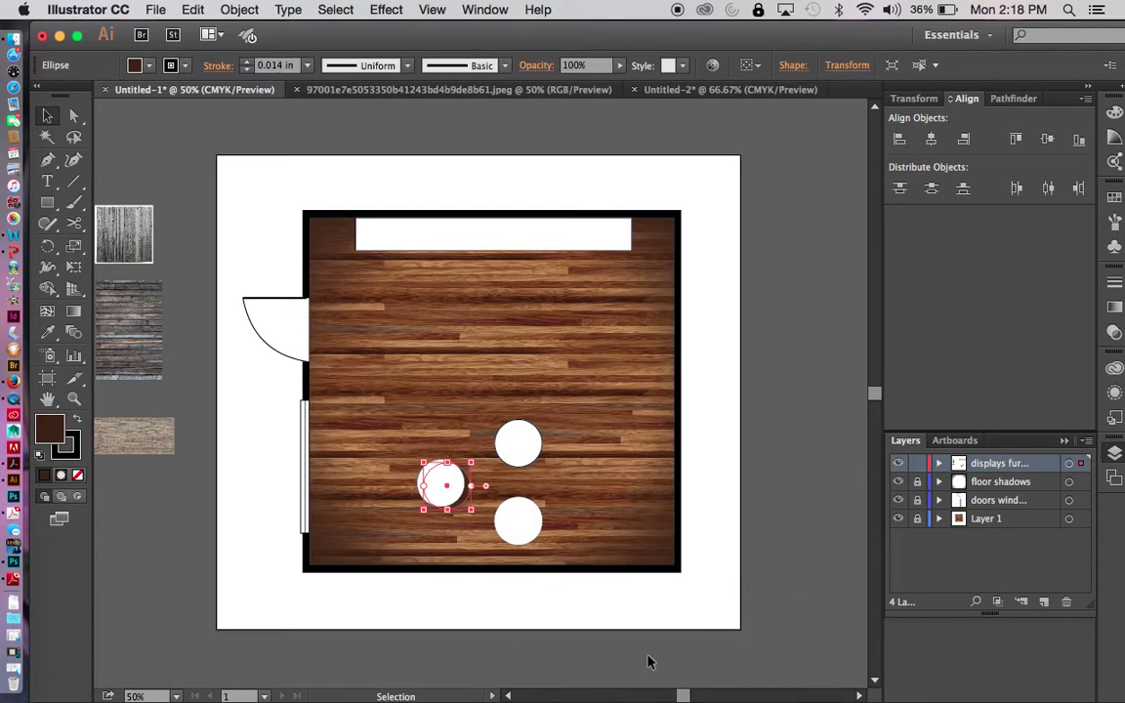
left_click(622, 522)
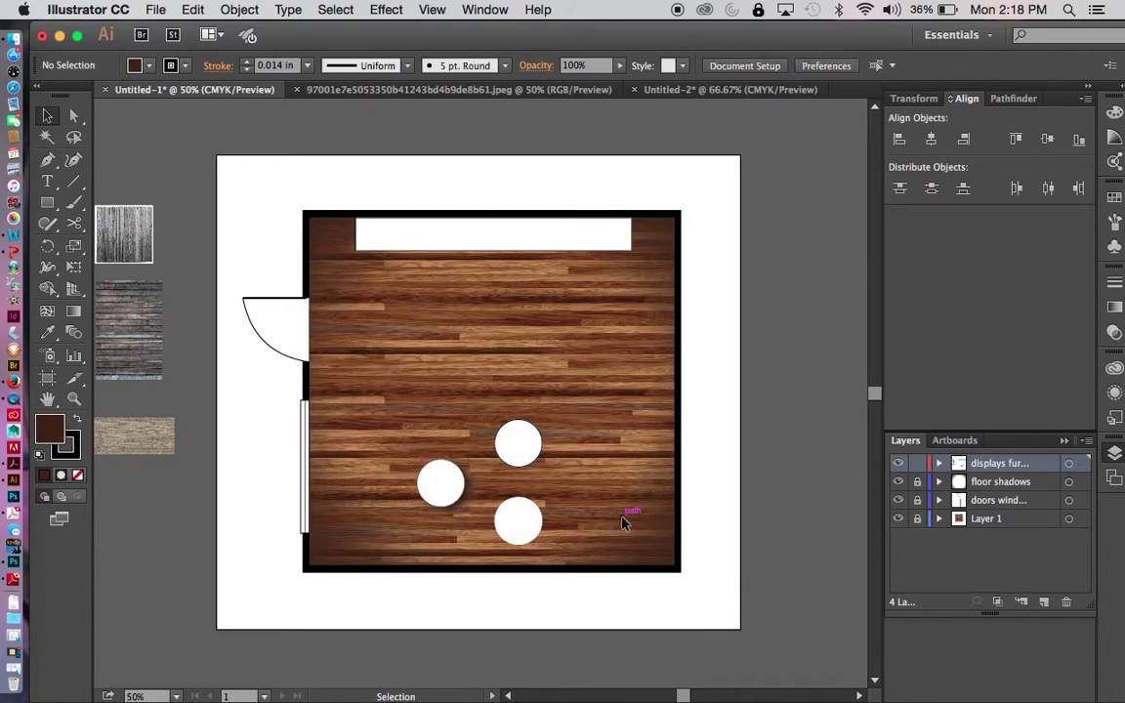
Shift the leftmost circle's blurred shadow slightly further right so more of it extends past the circle
left_click(470, 500)
left_click_drag(466, 503, 470, 503)
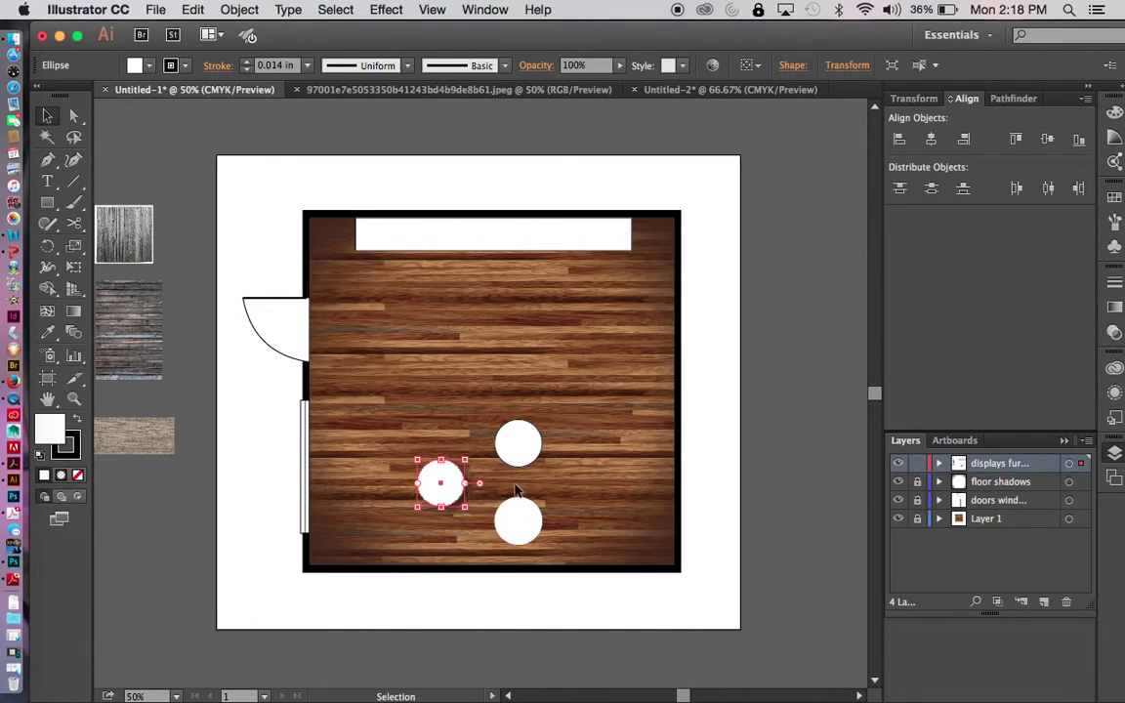
left_click(473, 504)
left_click_drag(473, 505, 473, 505)
left_click(592, 483)
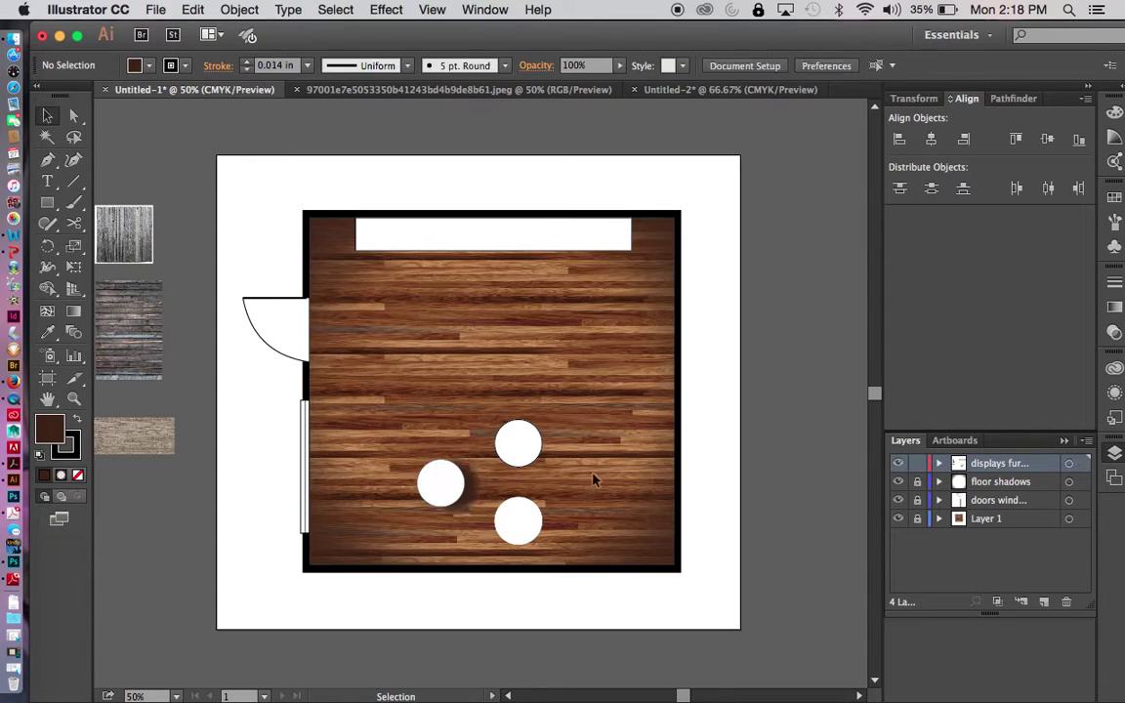
Nudge the leftmost circle's shadow slightly back to the left, closer to the circle
key("super+equal")
key("super+equal")
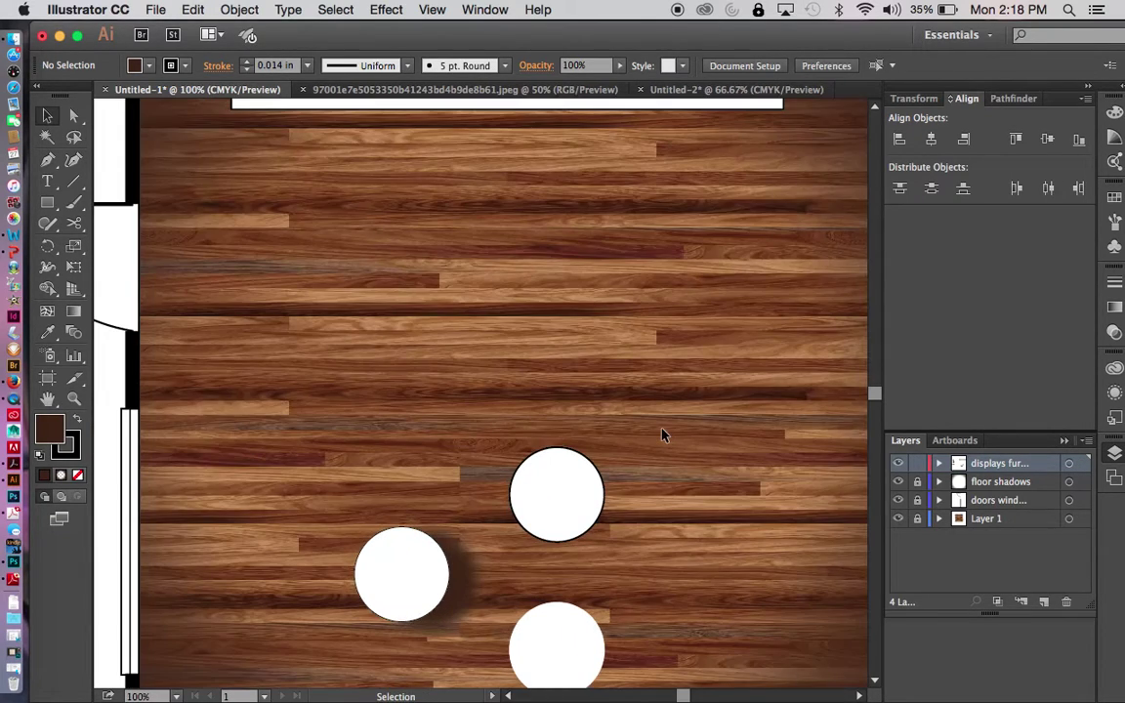
left_click_drag(672, 532, 634, 333)
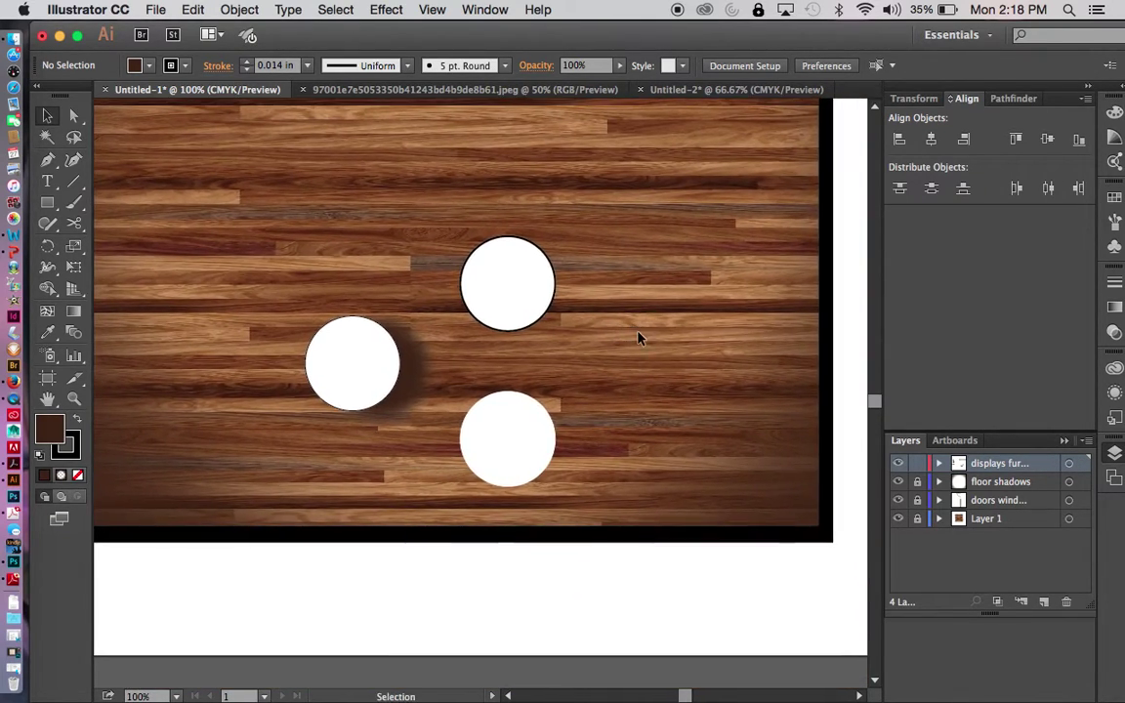
left_click(426, 391)
key("Left")
key("Left")
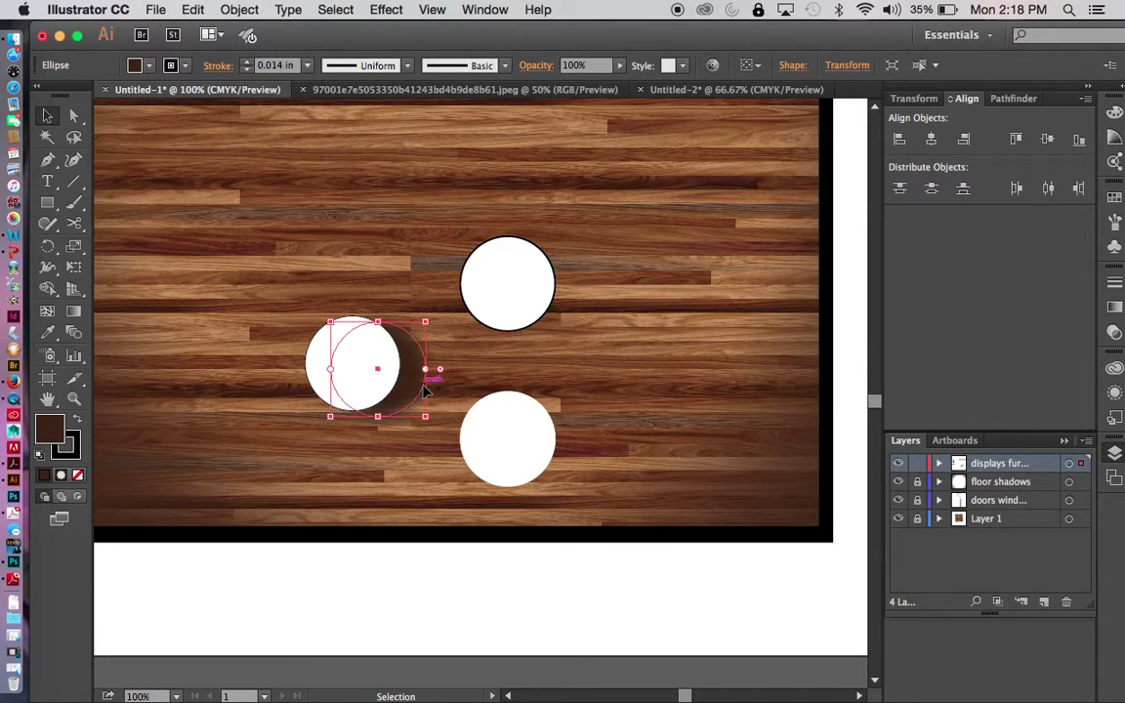
left_click(584, 331)
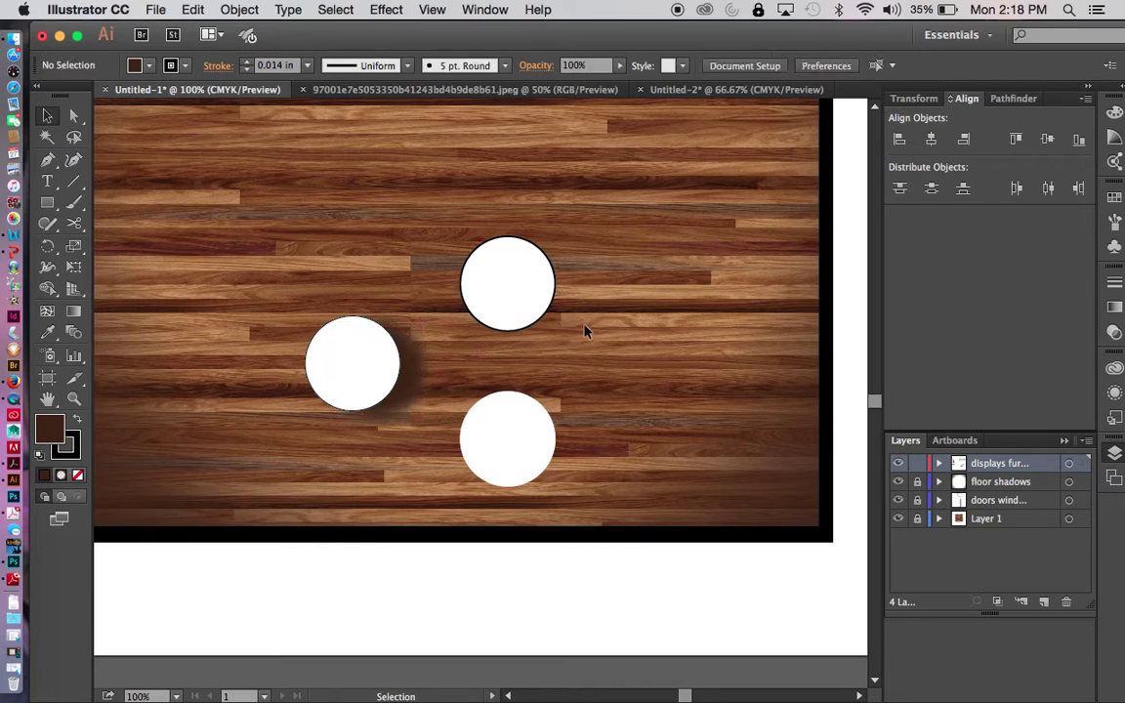
Duplicate the blurred shadow beneath the other two white circles, offset slightly right and down
left_click(417, 384)
left_click_drag(417, 384, 554, 477)
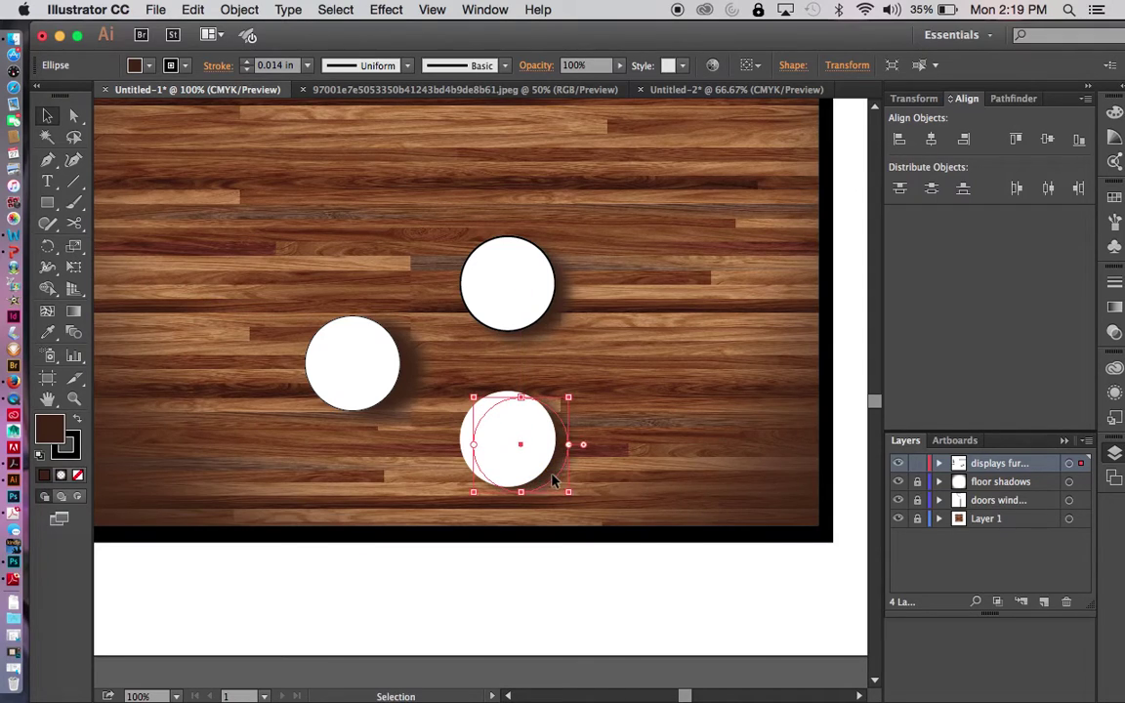
left_click(619, 406)
Duplicate the long white rectangle along the upper wall, offset slightly right and down, and fill the copy with dark brown
key("super+minus")
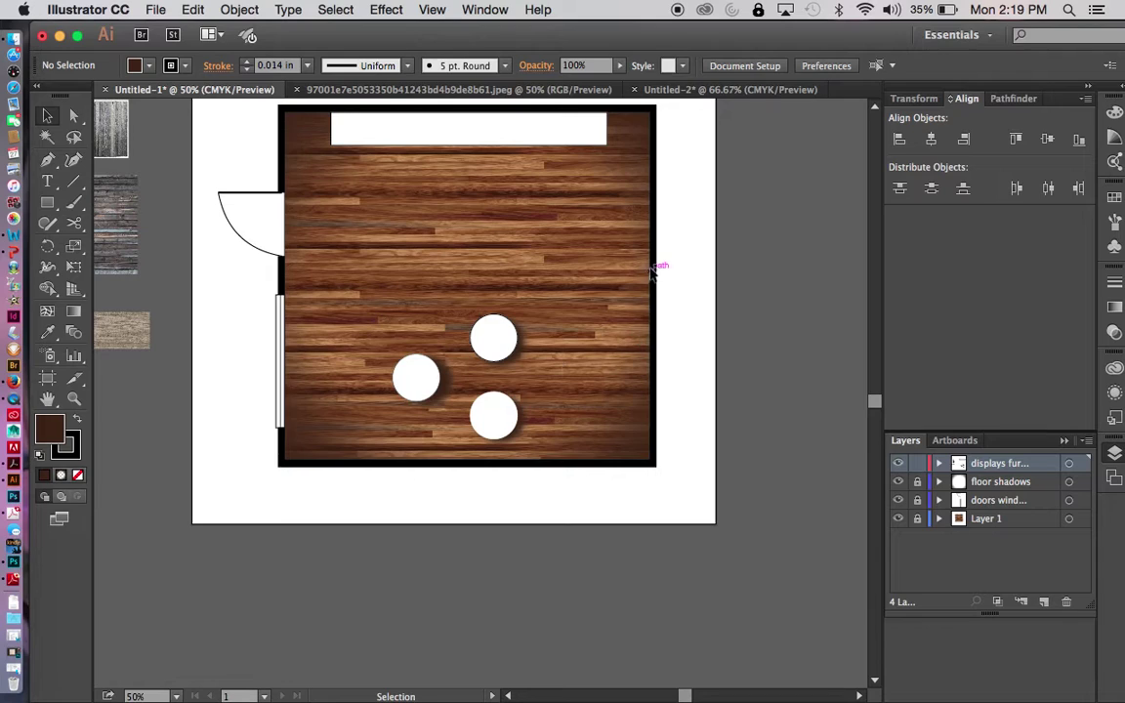
left_click_drag(605, 268, 605, 346)
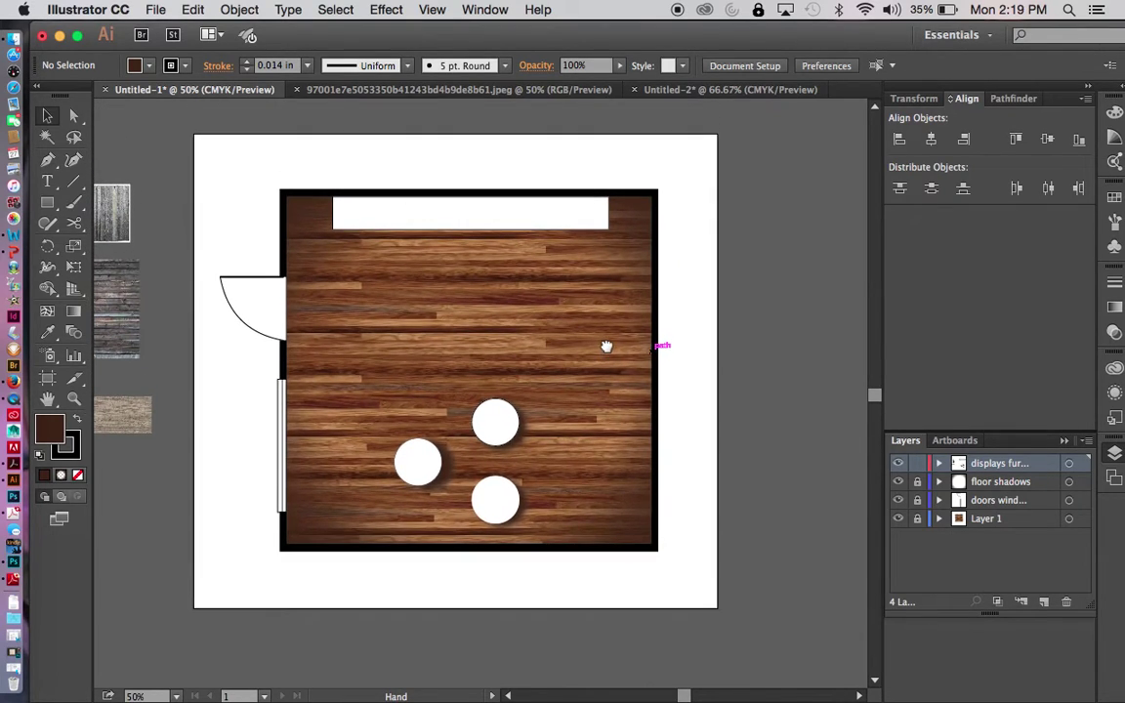
left_click(488, 212)
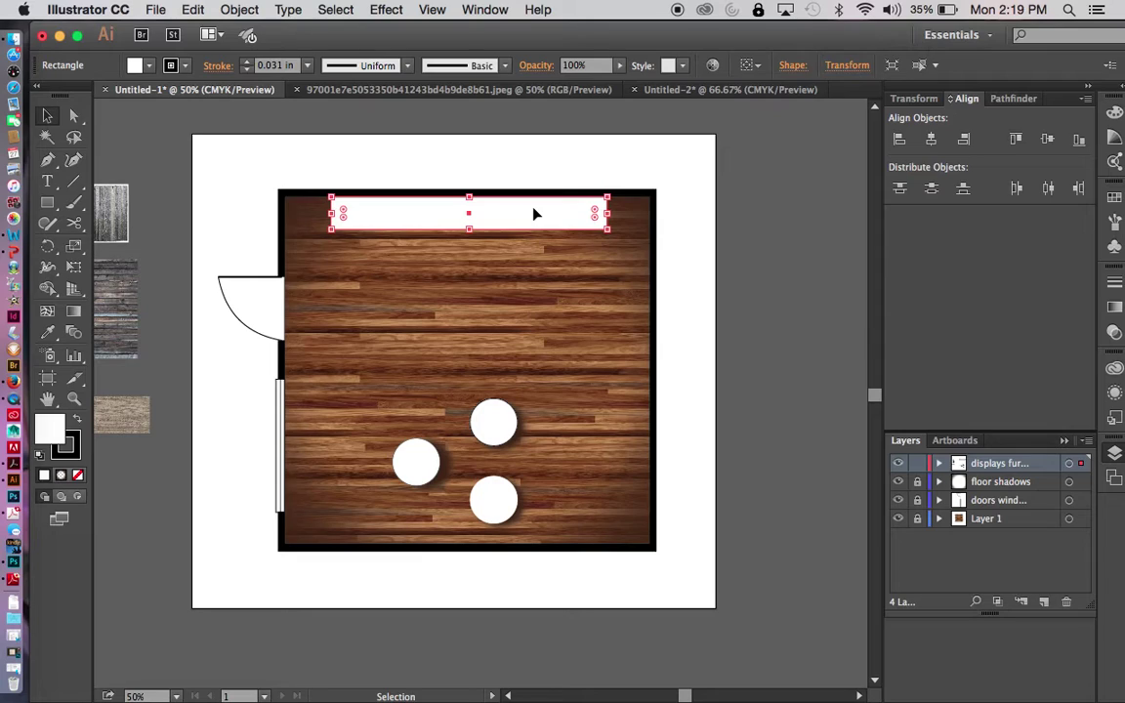
key("super+v")
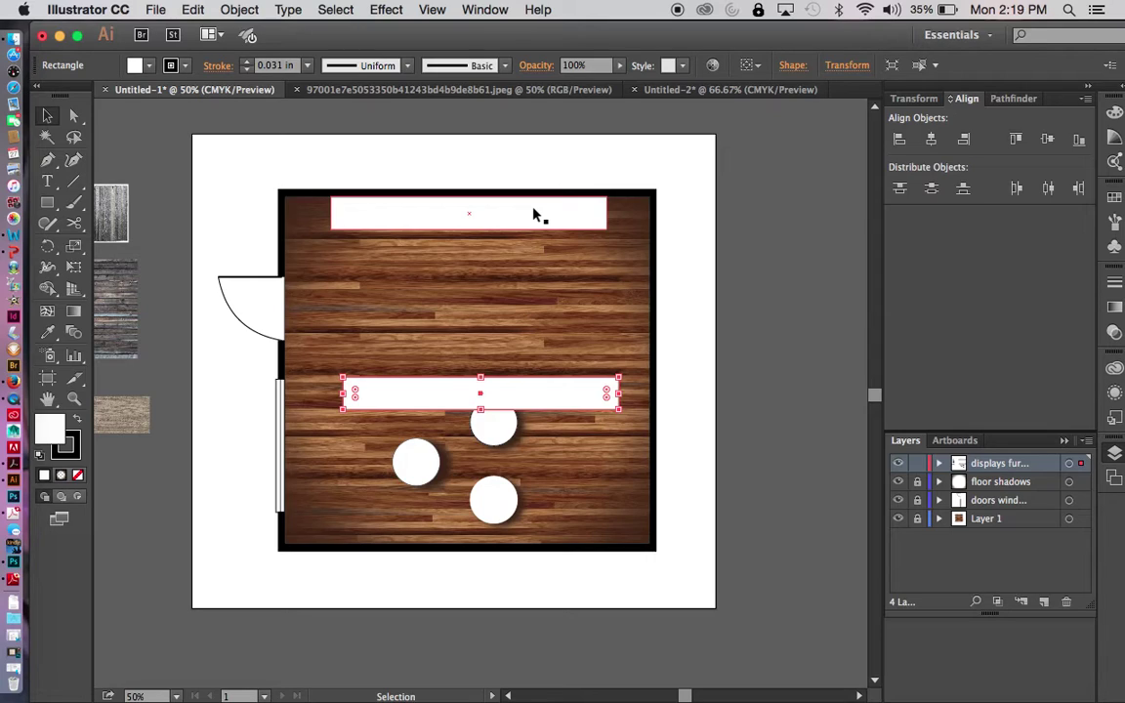
key("super+z")
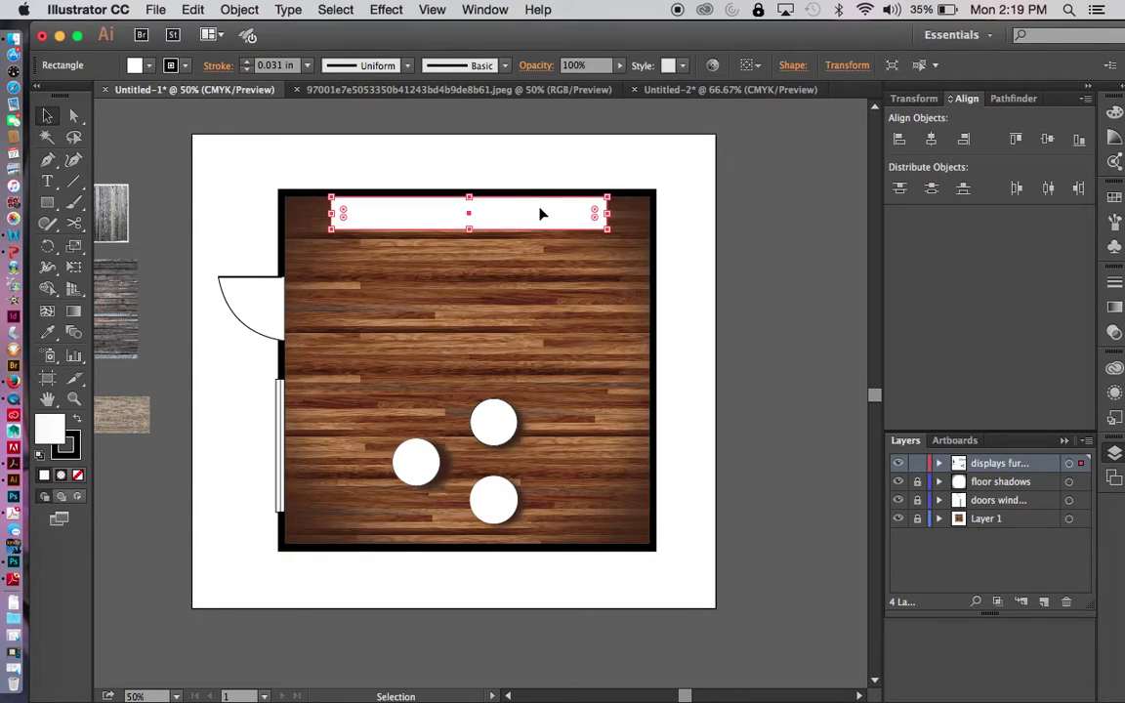
left_click_drag(544, 216, 549, 221)
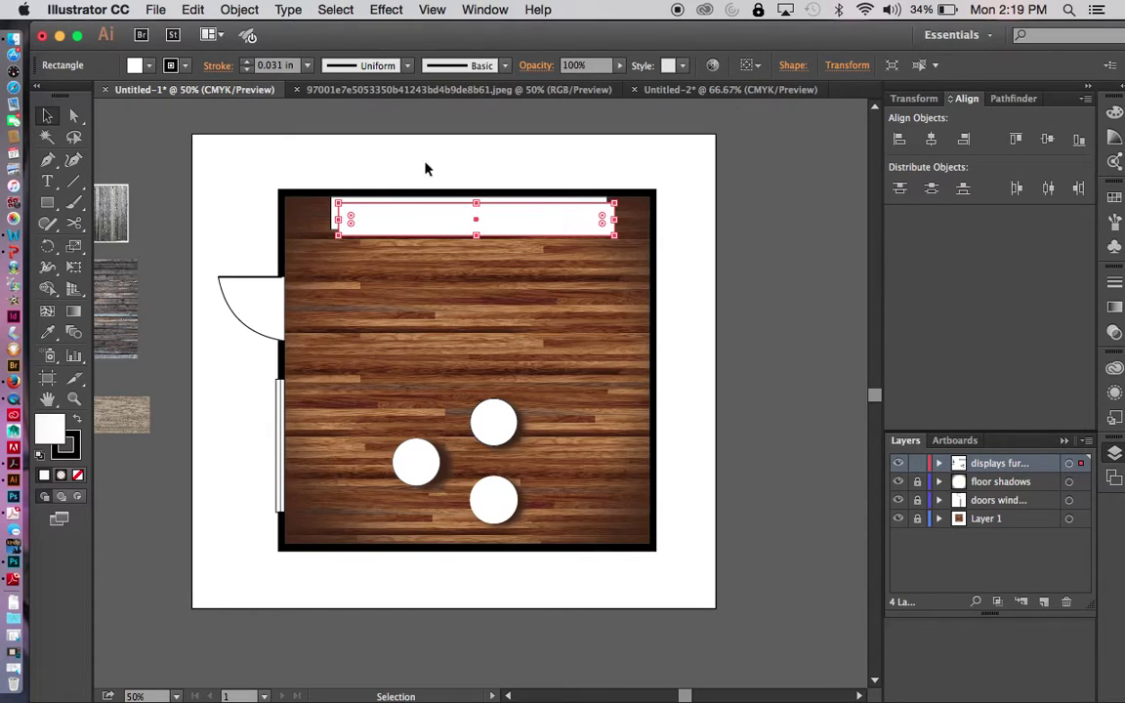
left_click(170, 65)
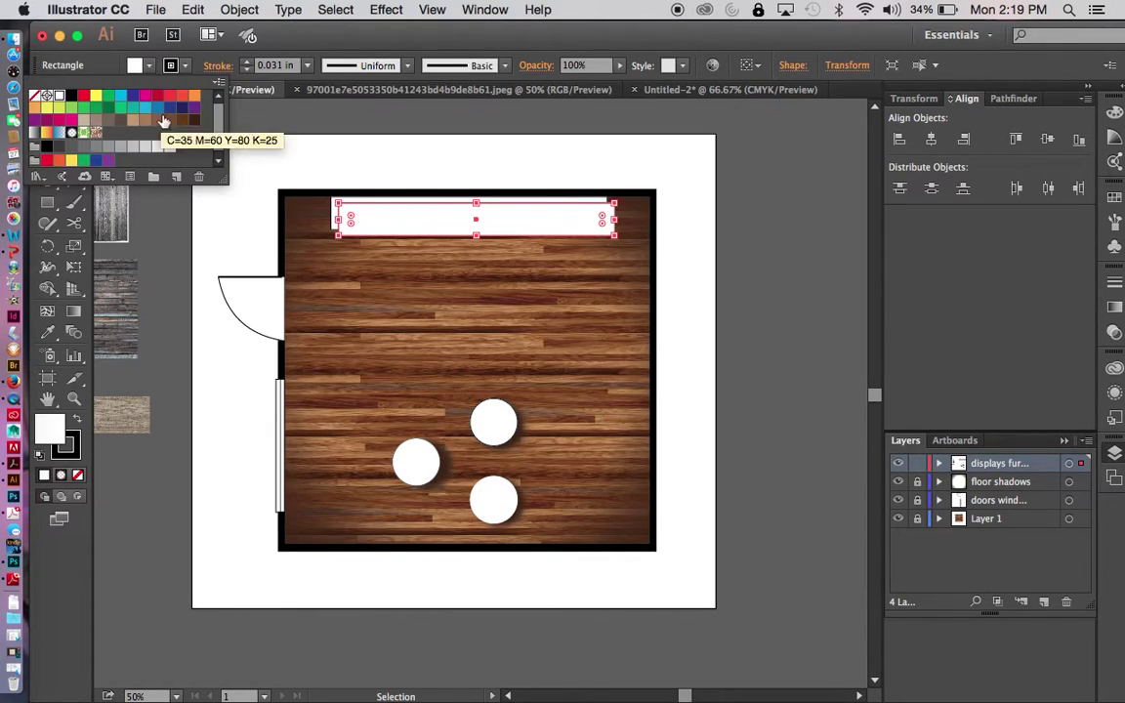
left_click(193, 120)
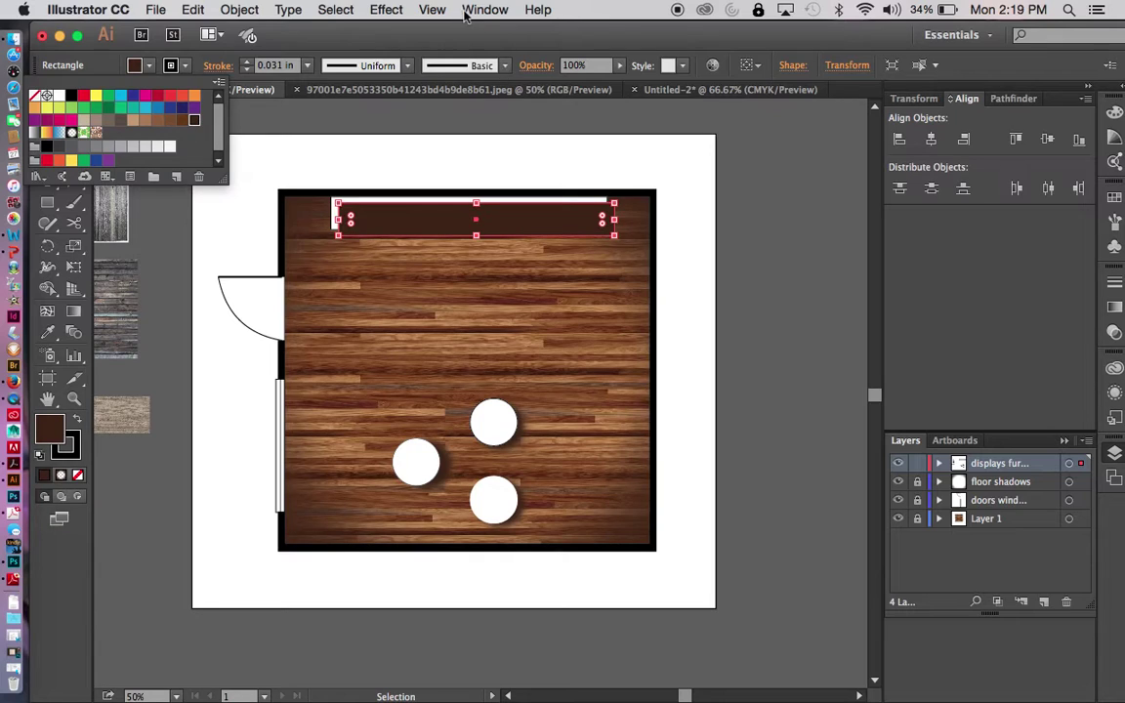
Apply a Gaussian Blur with a 29.4-pixel radius to the dark brown rectangle, with the preview enabled
left_click(387, 10)
left_click(390, 10)
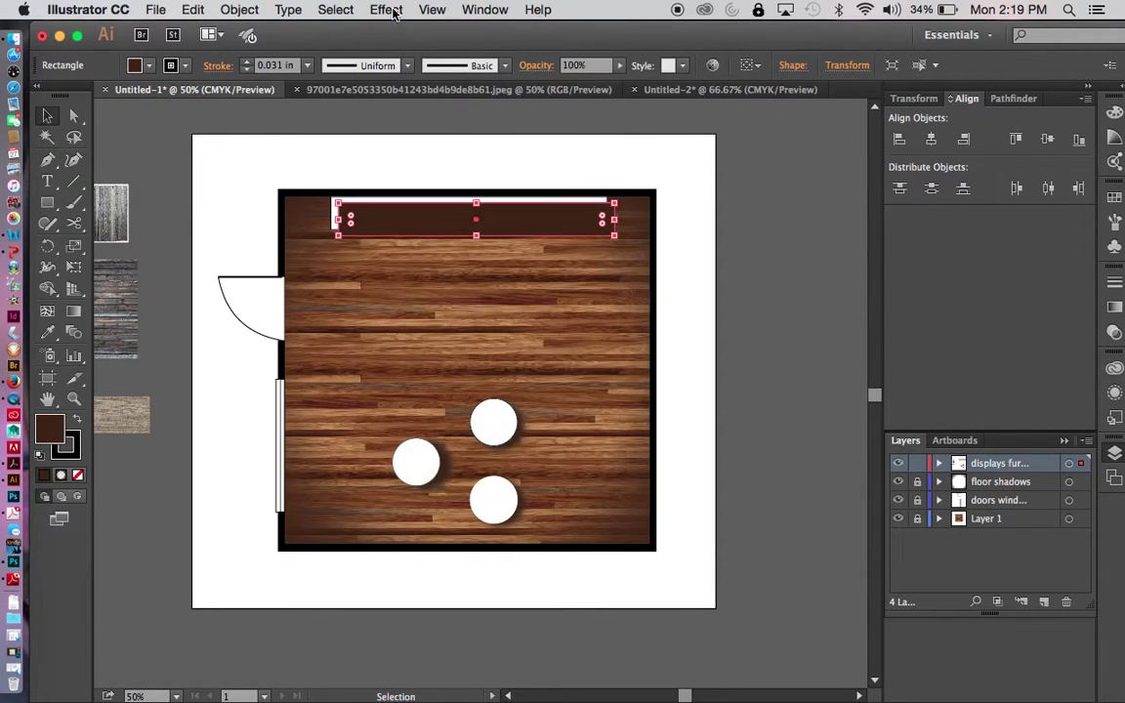
left_click(390, 10)
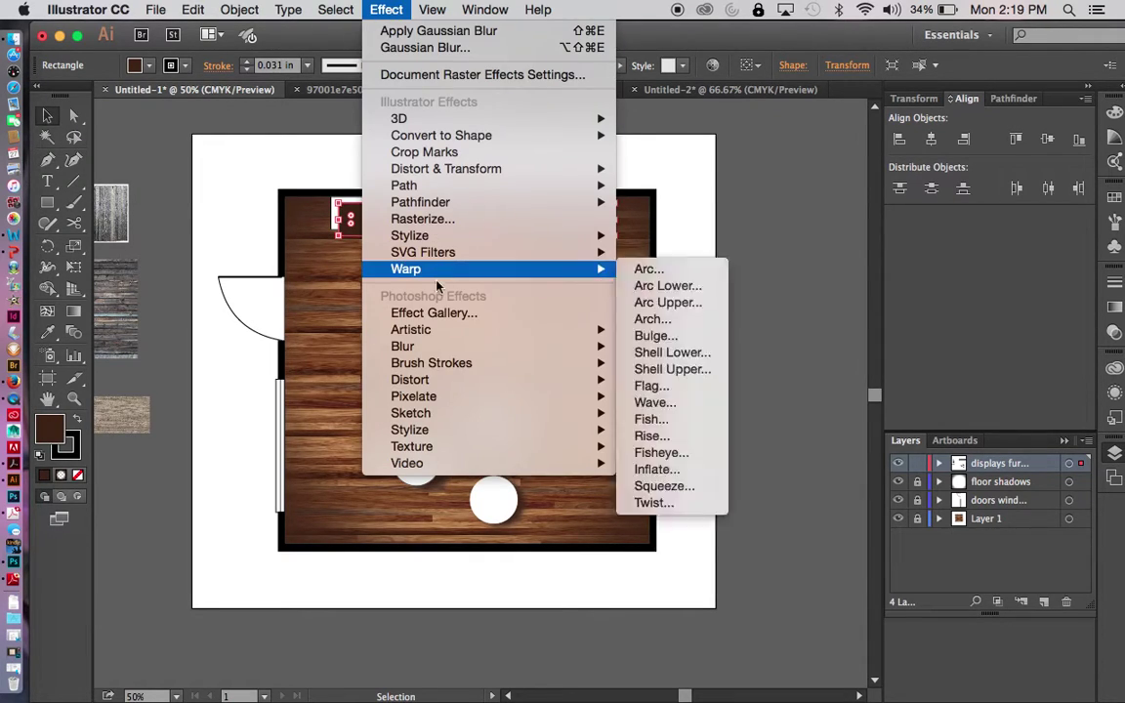
mouse_move(591, 331)
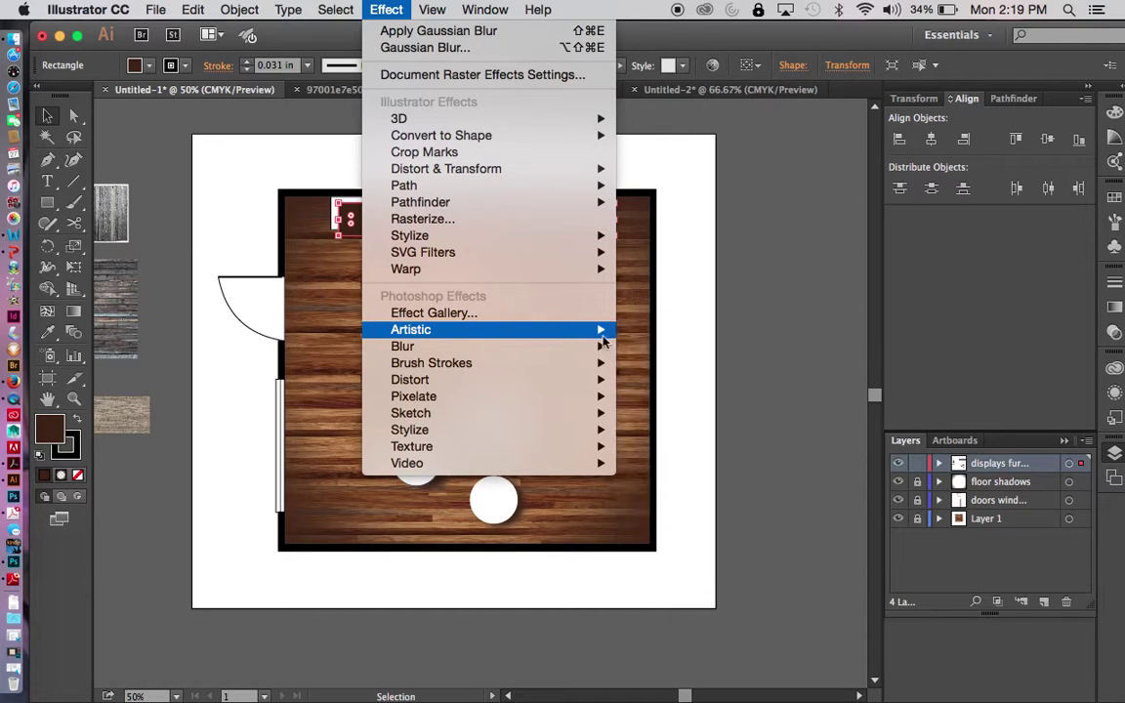
left_click(648, 347)
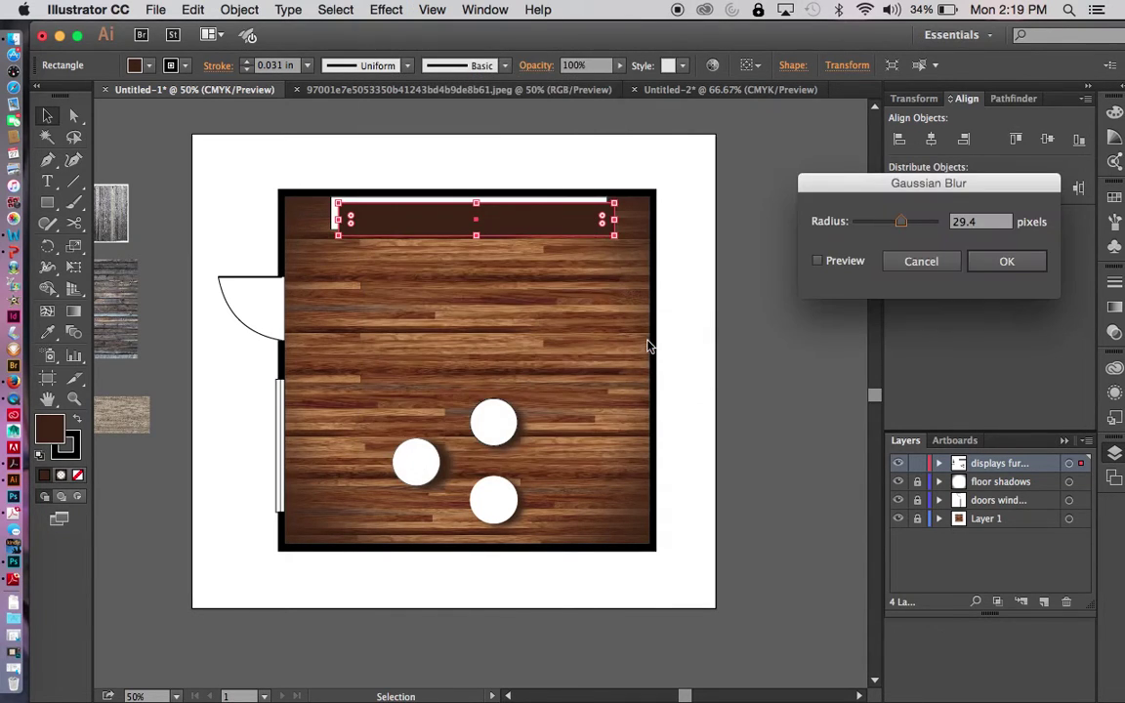
left_click(818, 262)
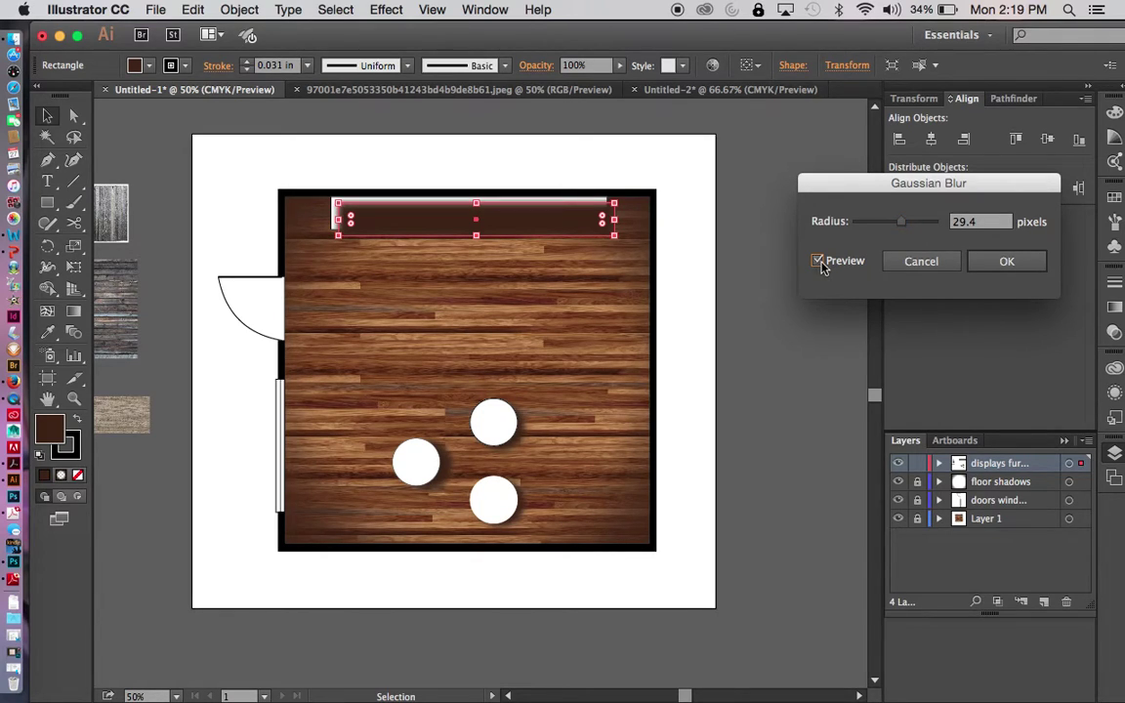
left_click(1005, 261)
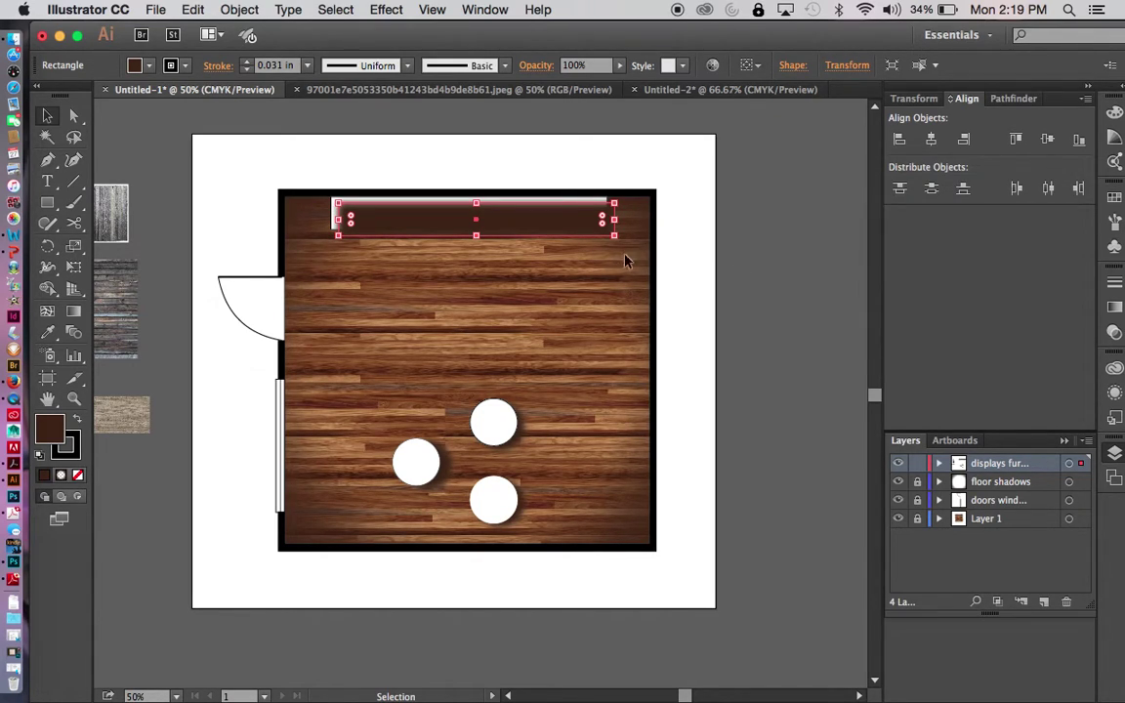
Send the blurred brown rectangle behind the long white rectangle and clear the selection
right_click(563, 221)
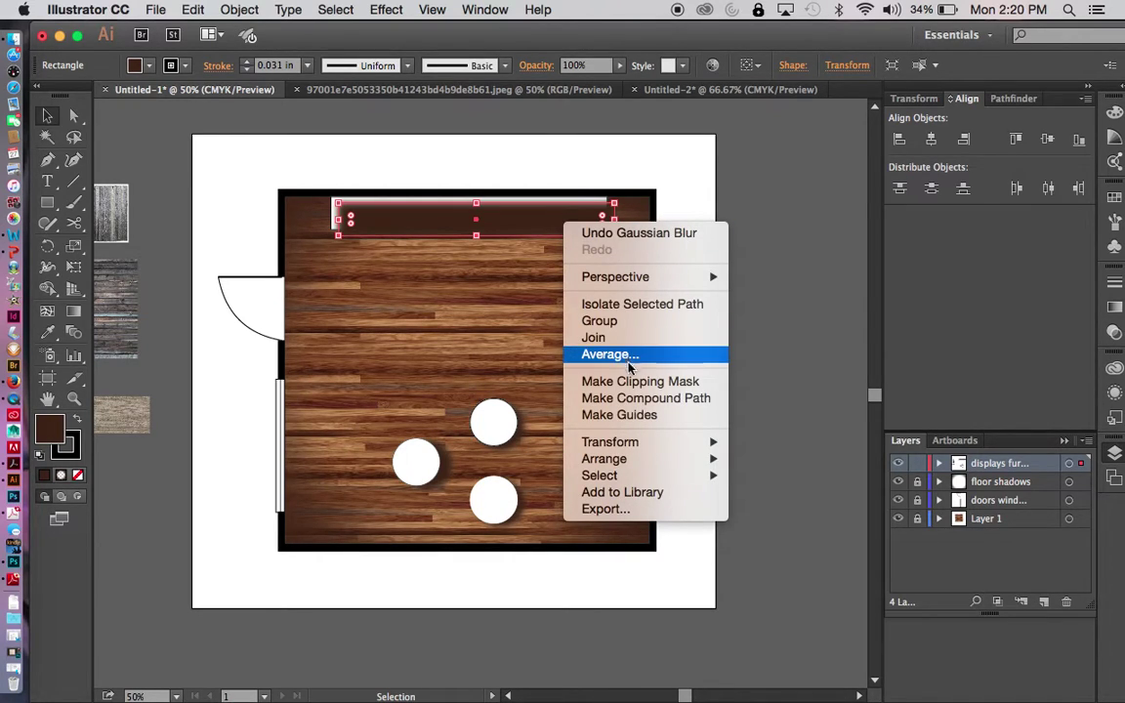
mouse_move(643, 443)
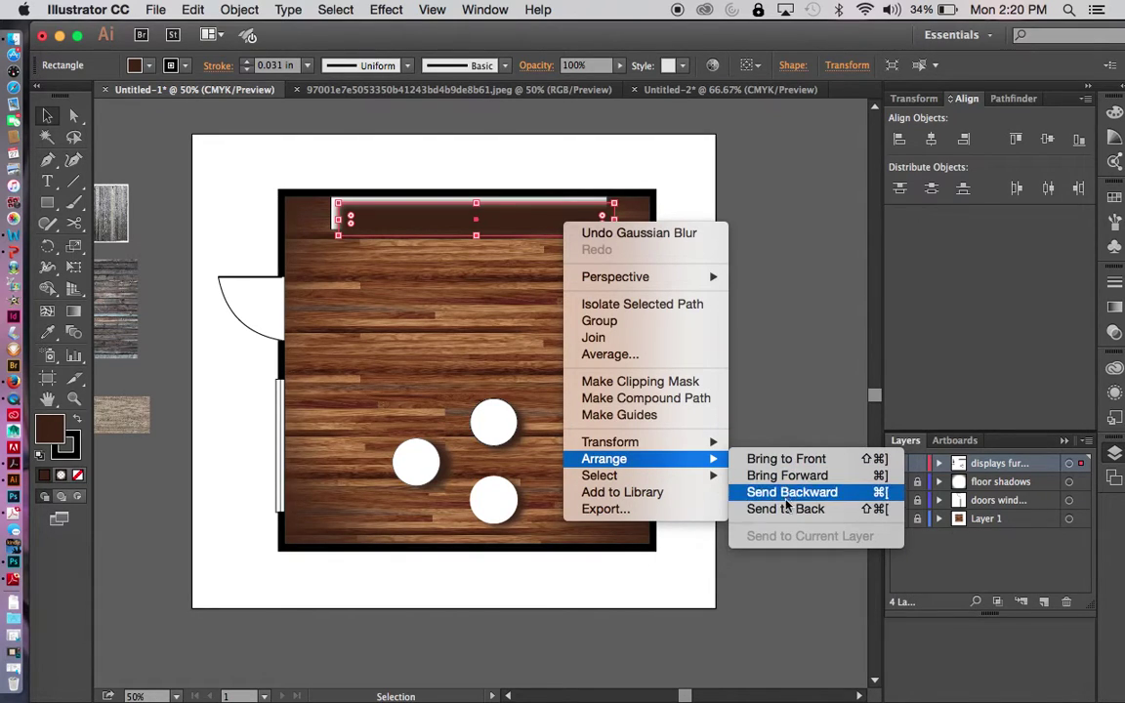
left_click(785, 499)
left_click(586, 347)
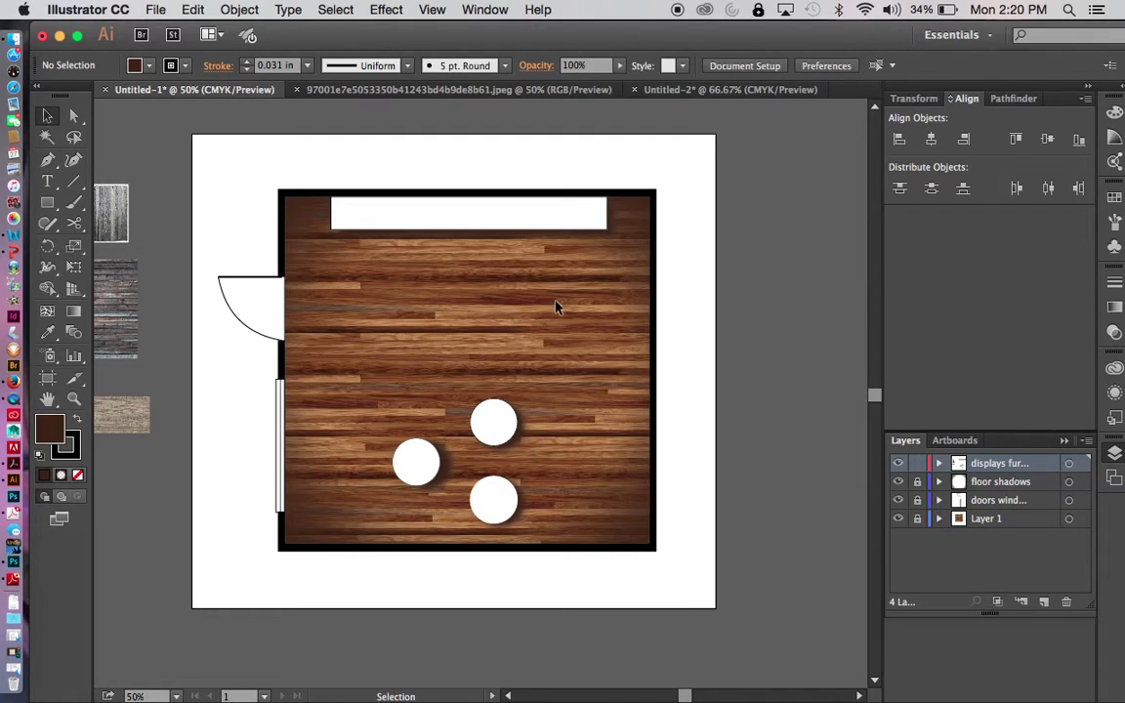
Create a new layer named "area rugs" directly below the floor shadows layer
left_click(1021, 488)
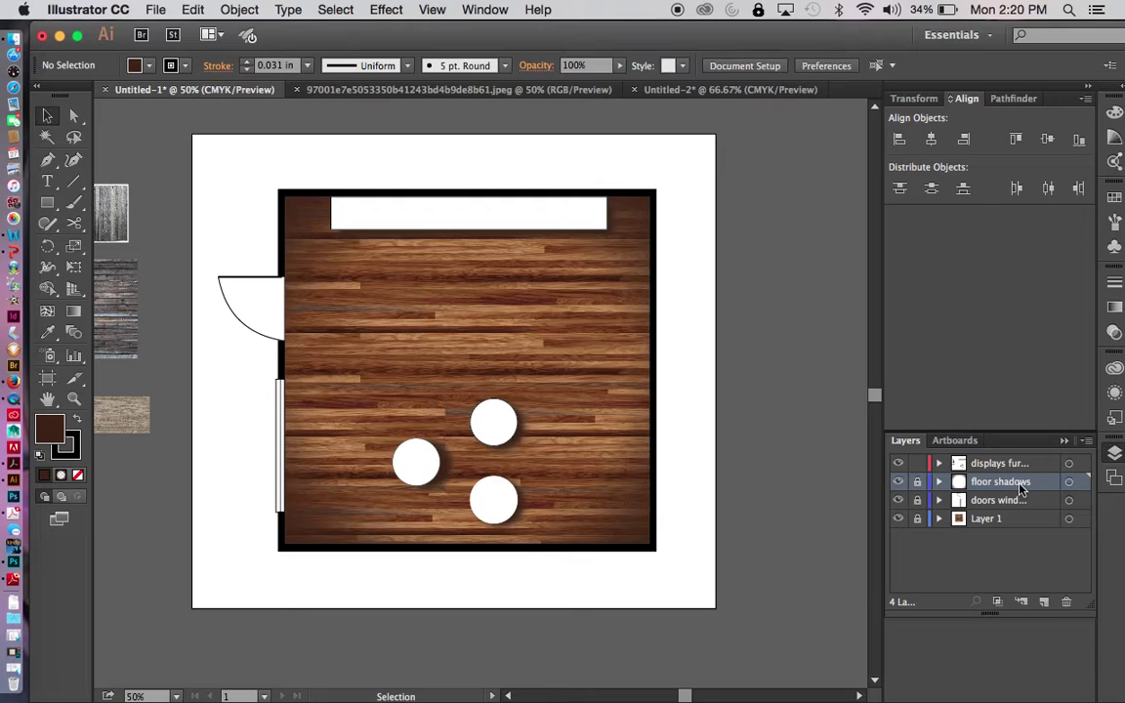
left_click(1044, 602)
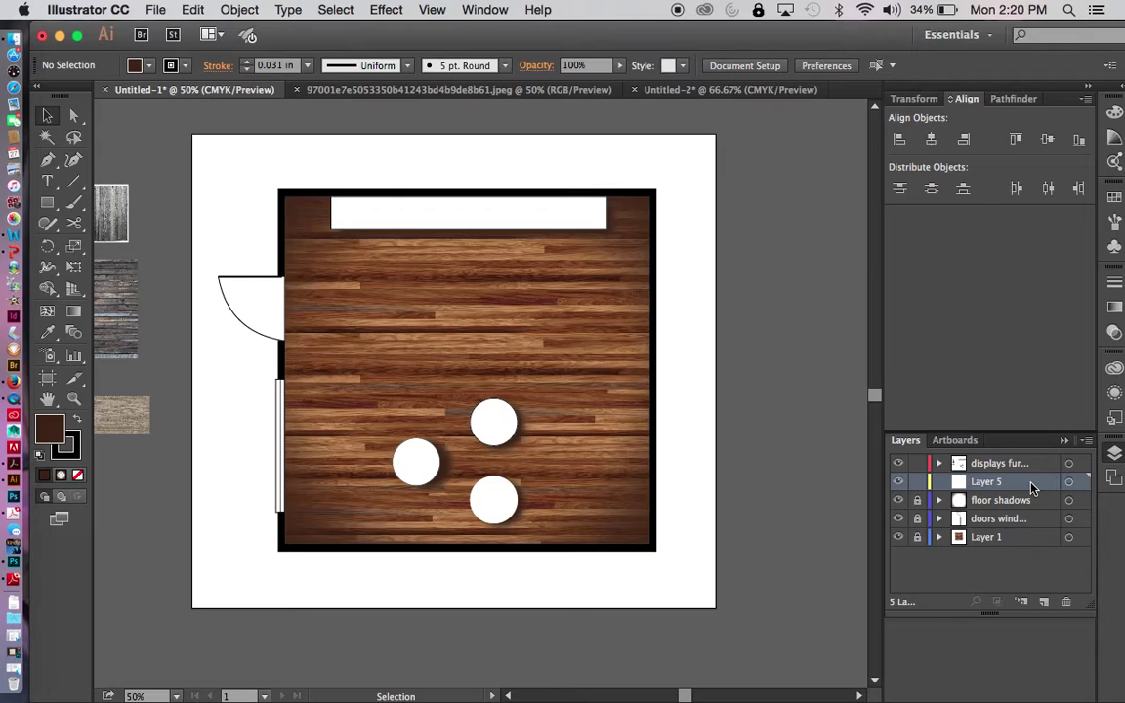
left_click_drag(1030, 487, 1026, 510)
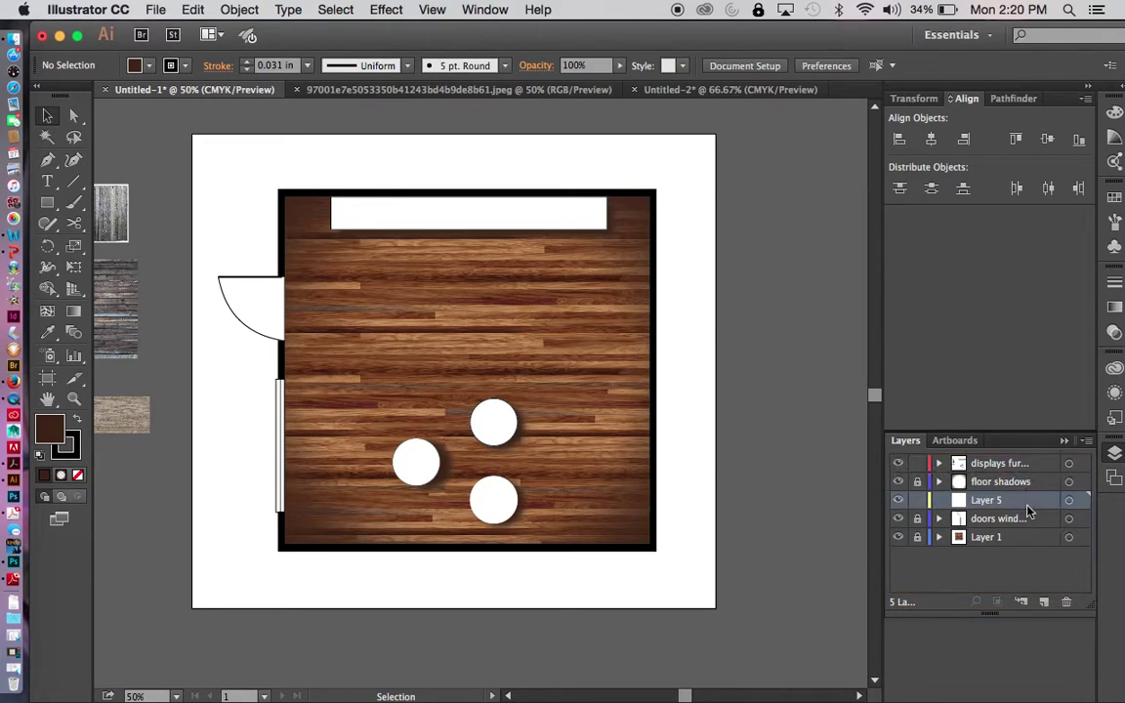
double_click(985, 500)
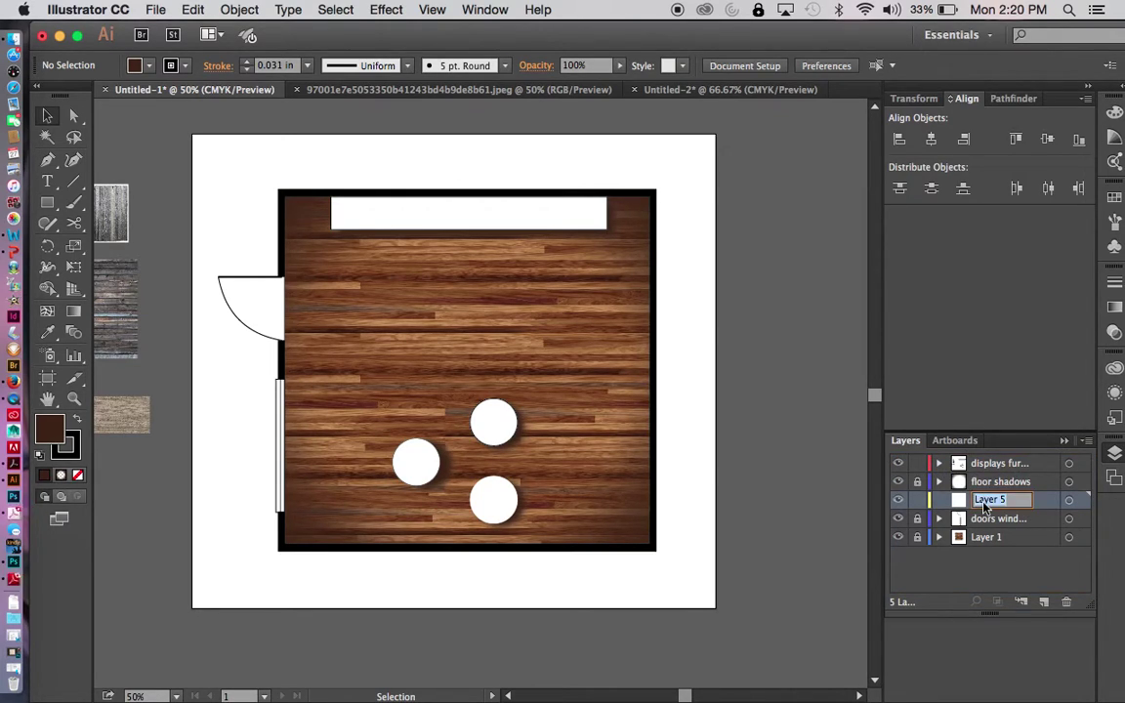
type("area rugs")
key("Return")
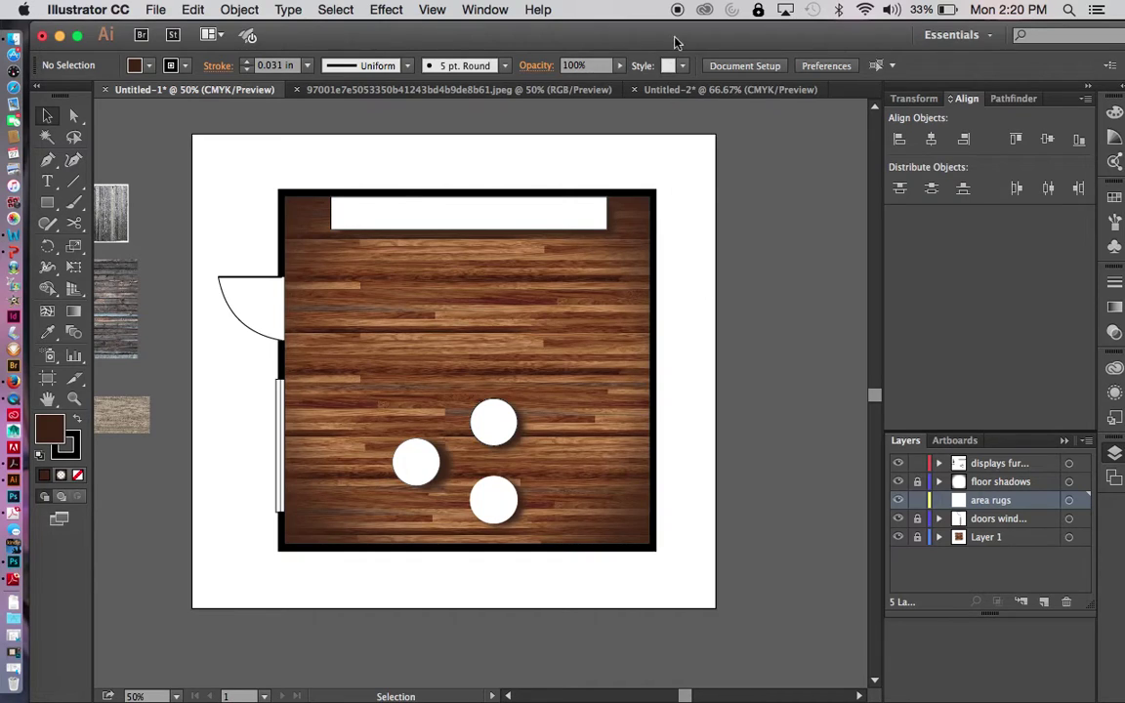
Switch to Photoshop and review the three open rug images, fitting the purple vtg127-880.jpeg rug in view
left_click(13, 563)
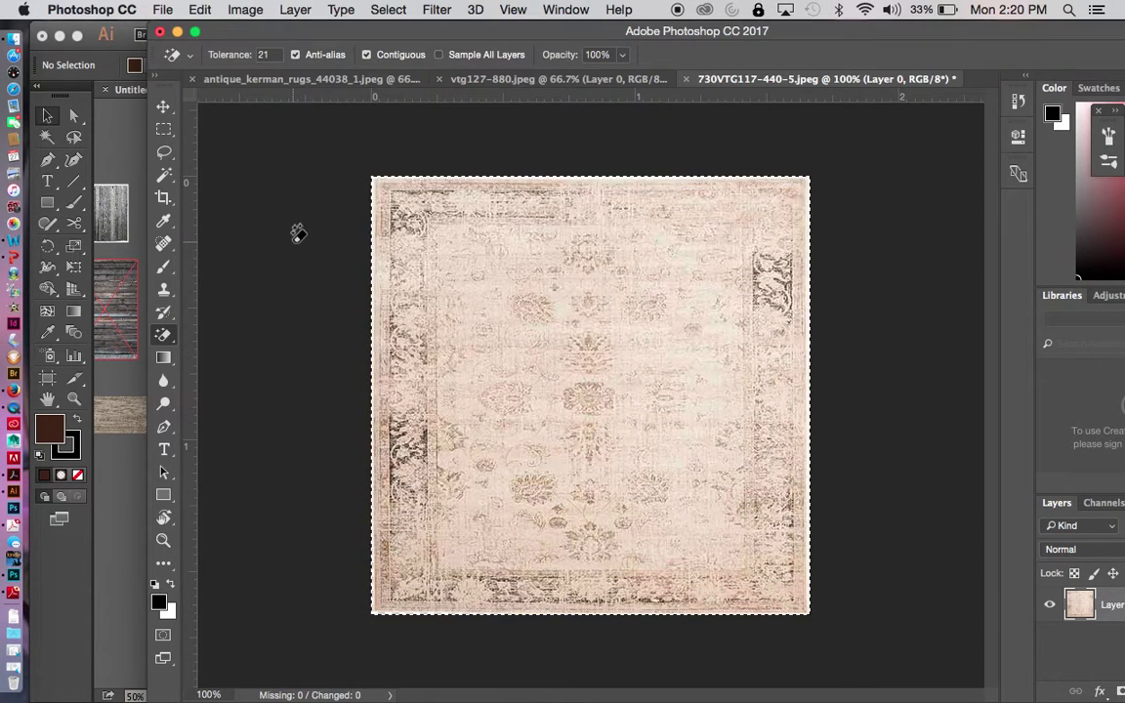
left_click(348, 85)
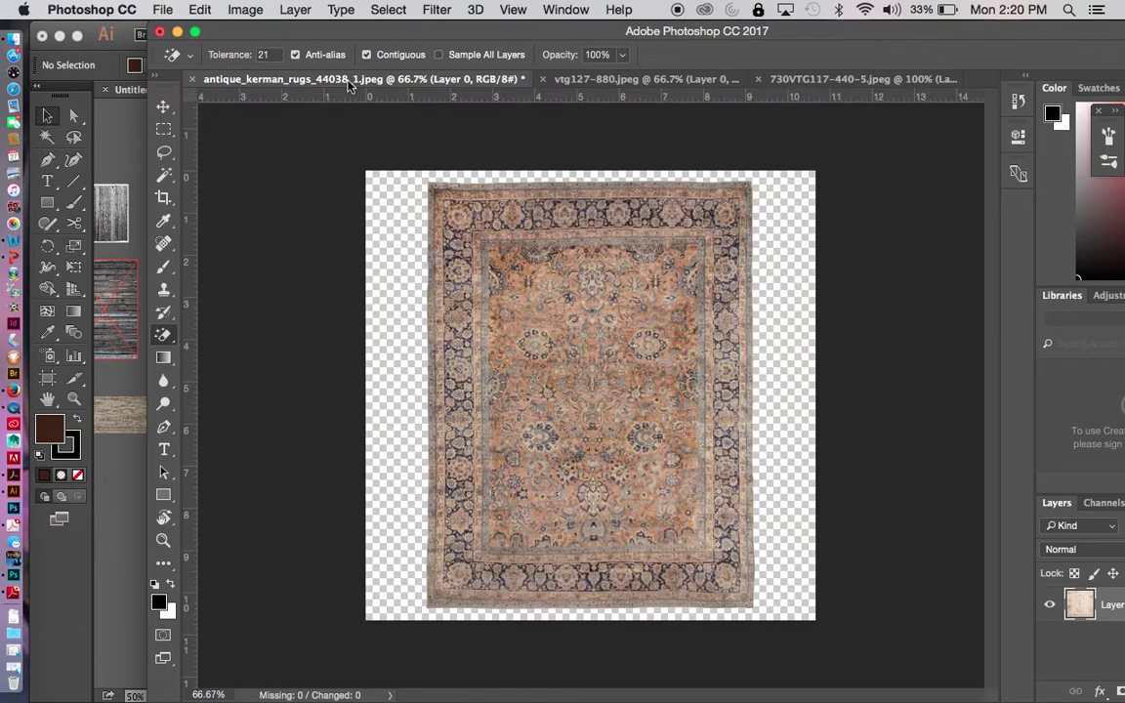
left_click(808, 86)
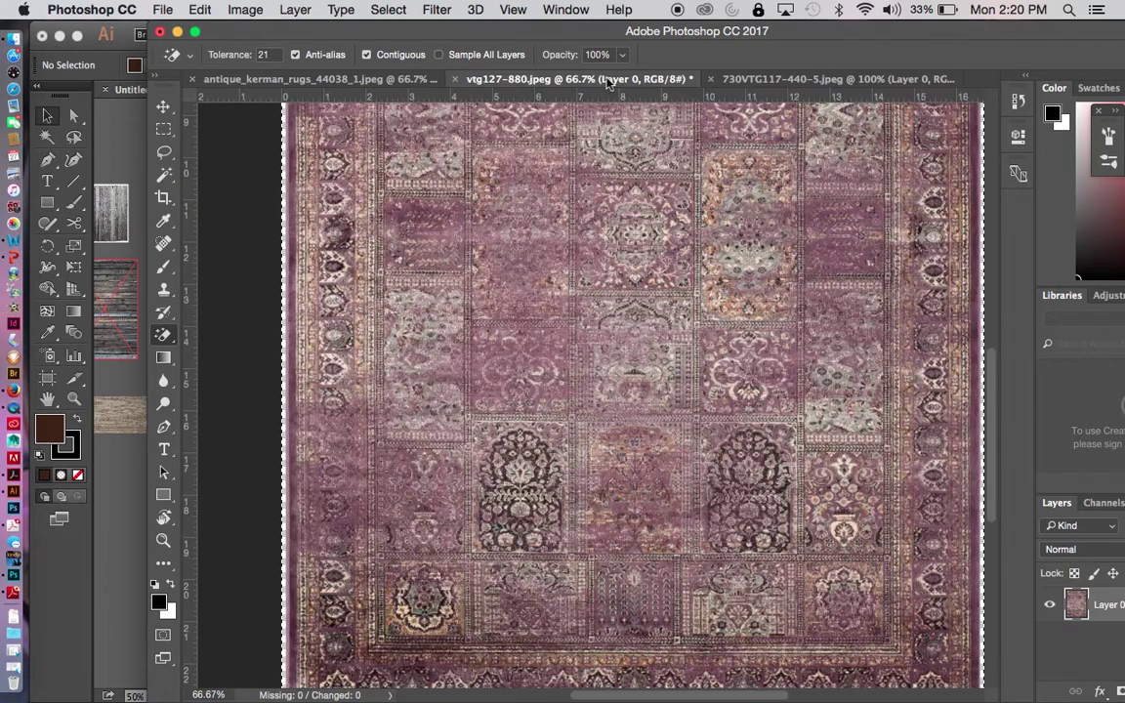
left_click(607, 82)
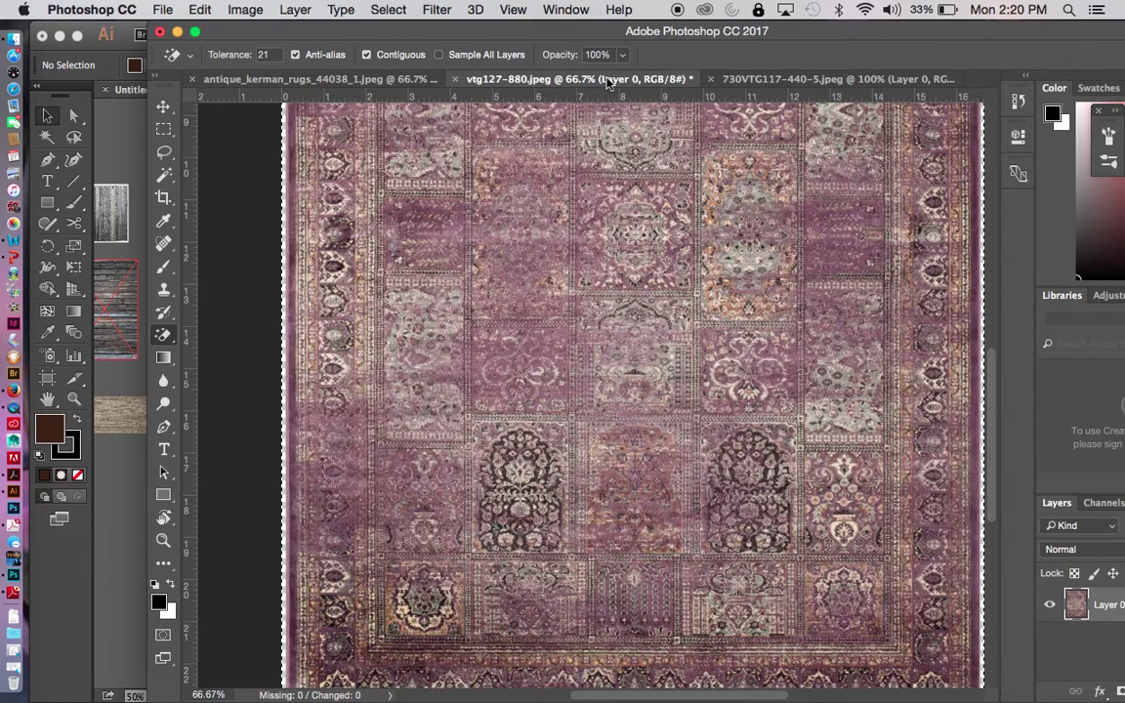
key("super+0")
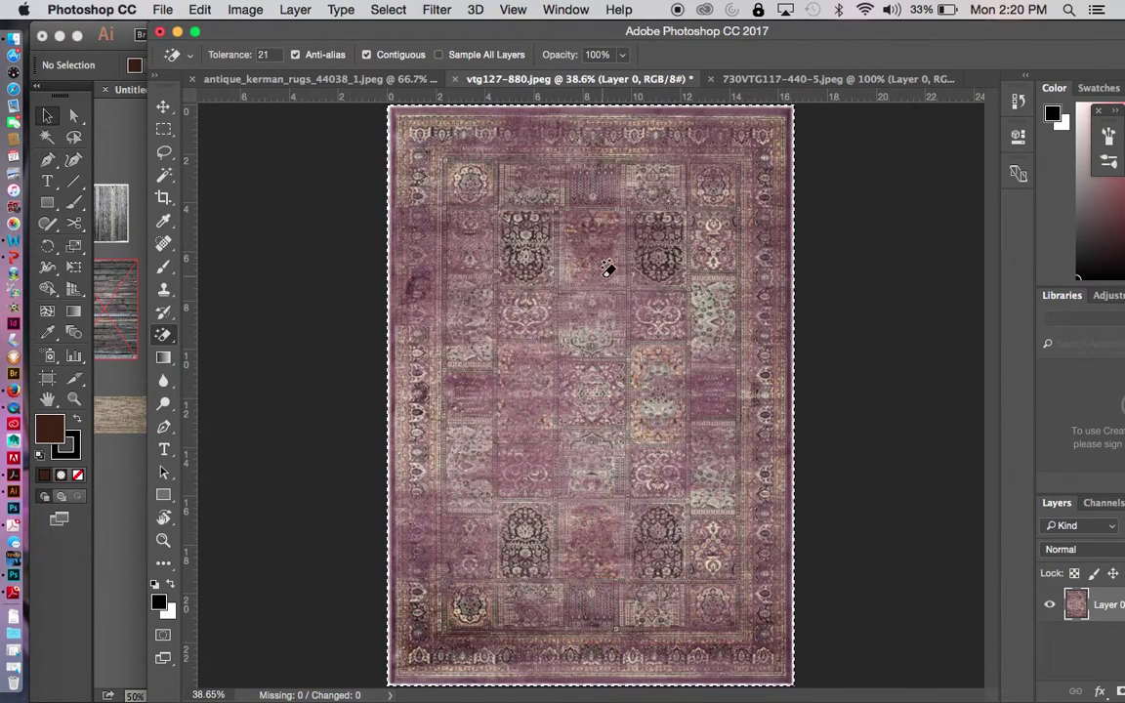
left_click_drag(808, 33, 707, 14)
left_click(231, 79)
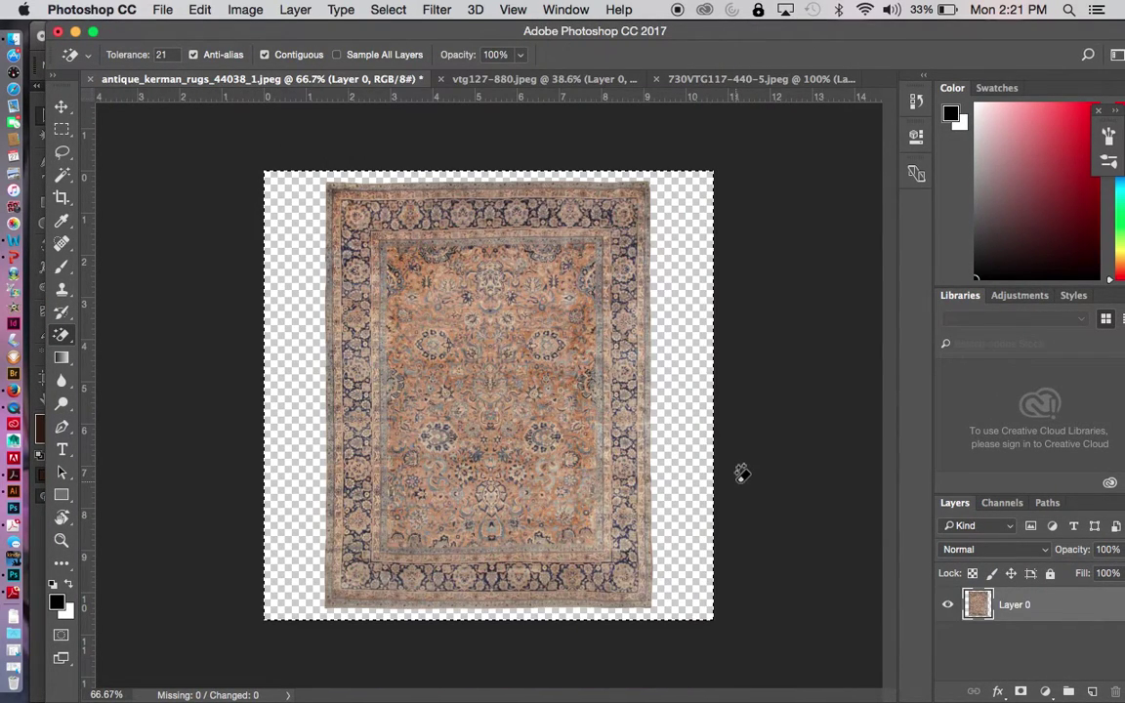
Bring back the white background of the antique Kerman rug image and remove it with the Magic Eraser at tolerance 21
key("v")
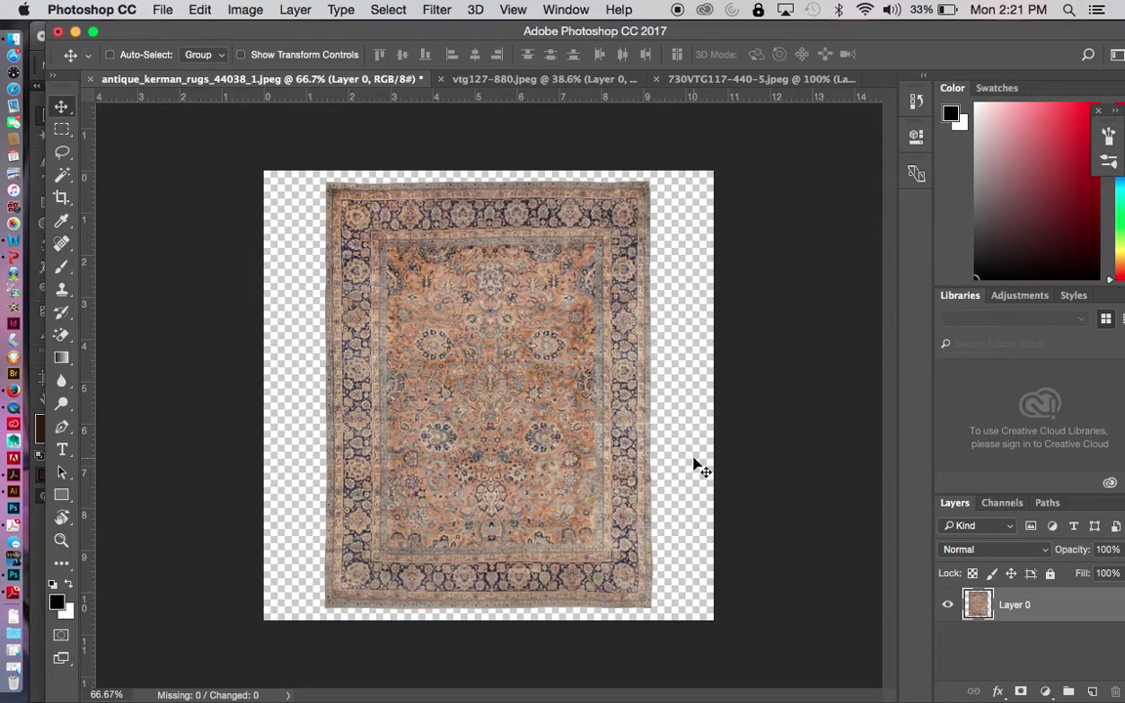
key("super+shift+e")
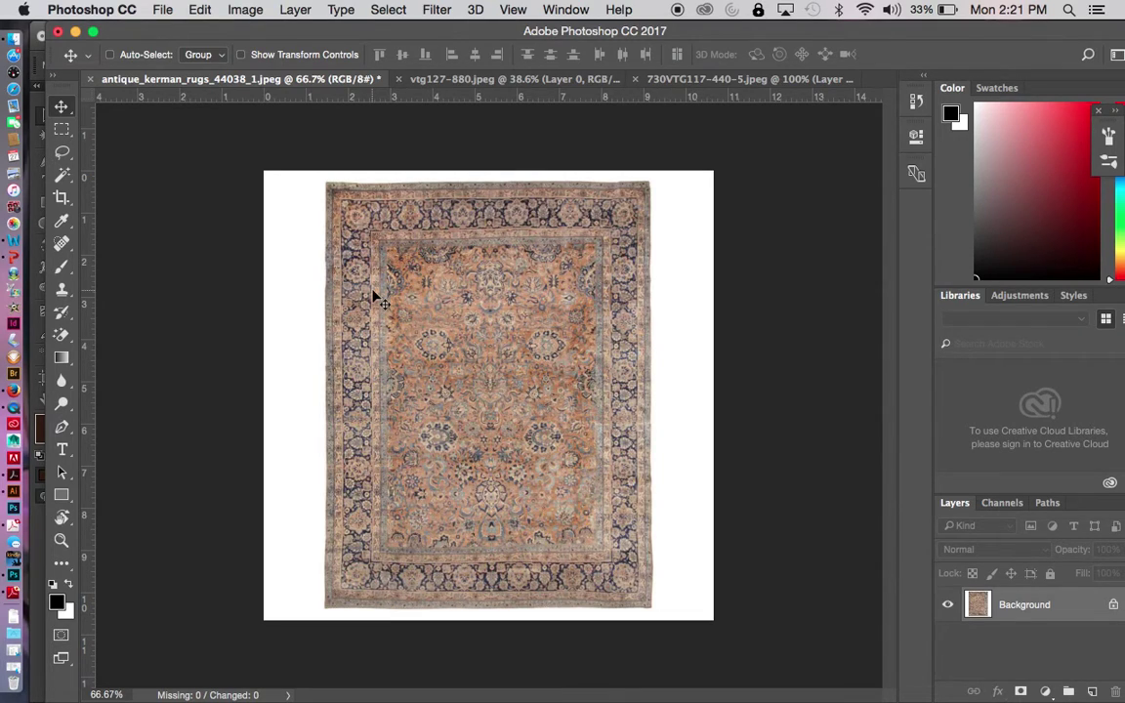
left_click(63, 336)
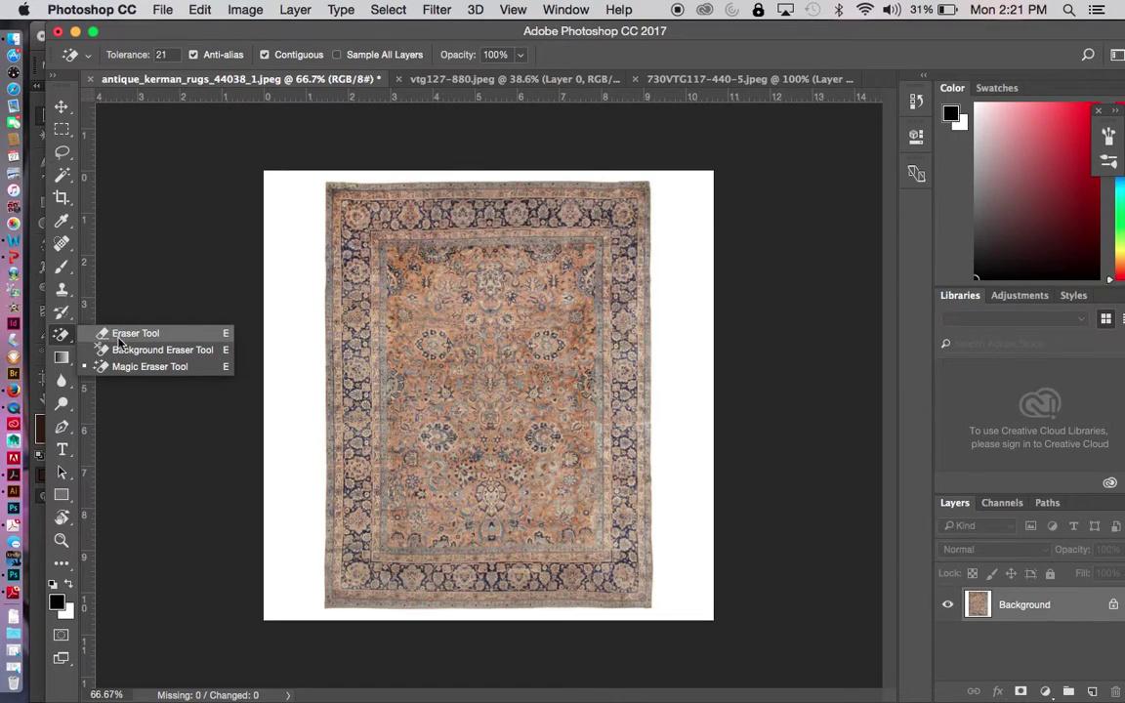
left_click(124, 369)
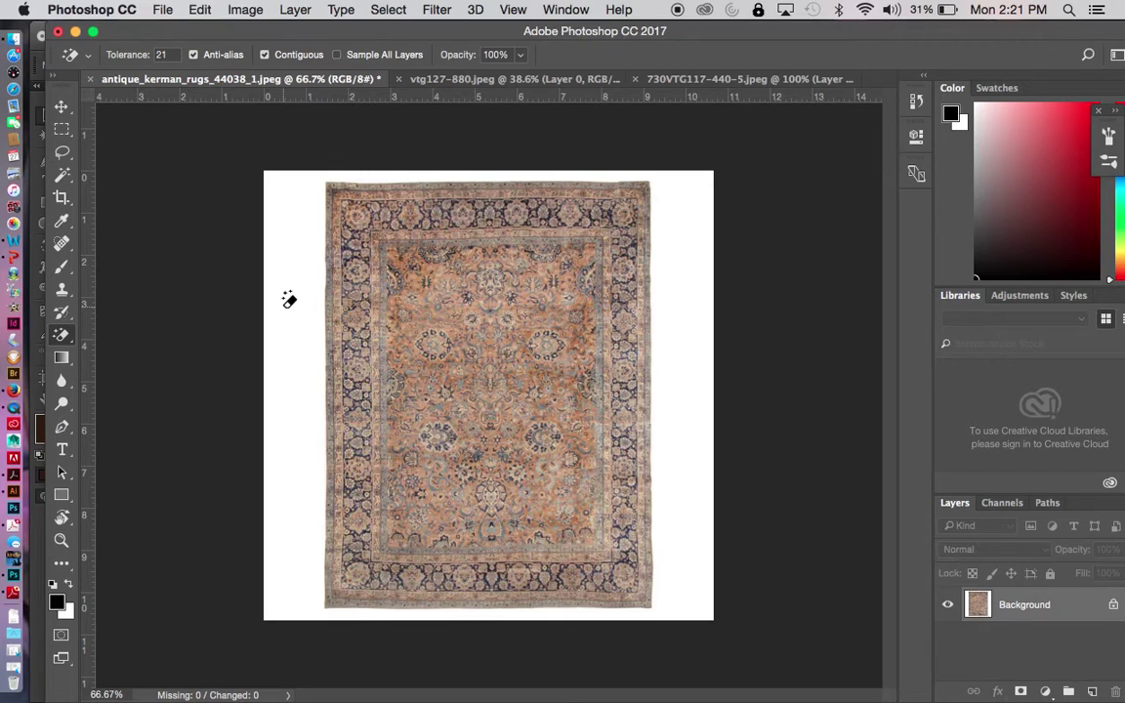
left_click(289, 300)
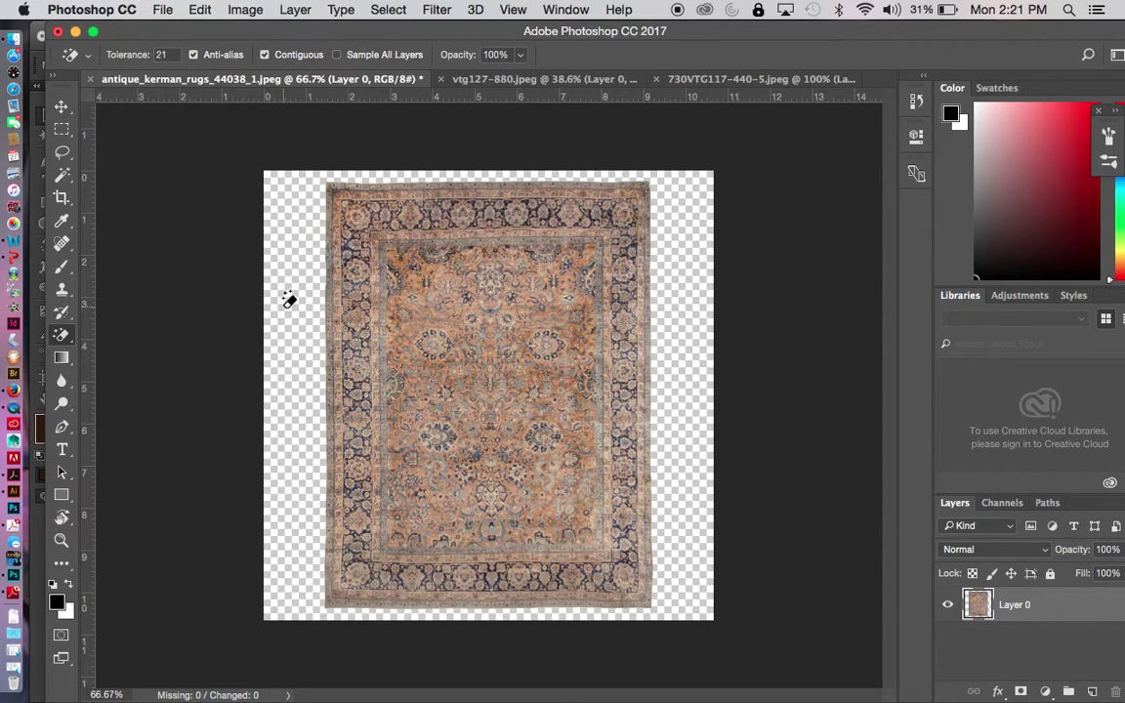
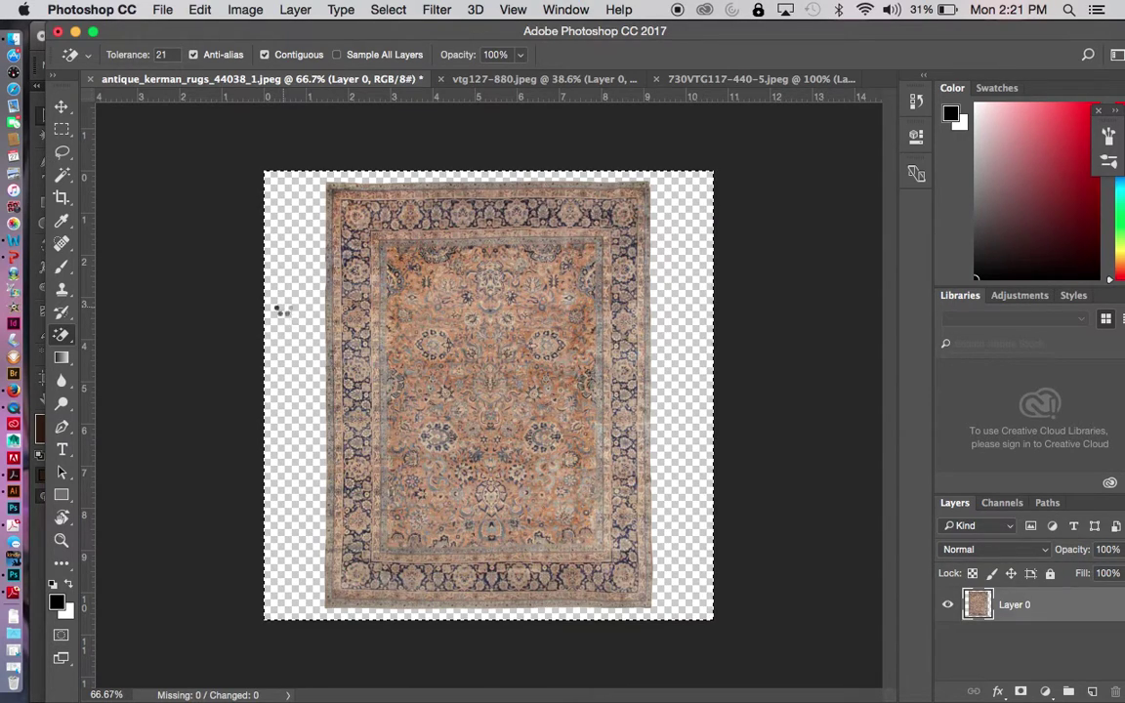
Copy the entire antique Kerman rug image and paste it onto the area rugs layer of the Illustrator floor plan
left_click_drag(225, 31, 151, 55)
left_click(281, 37)
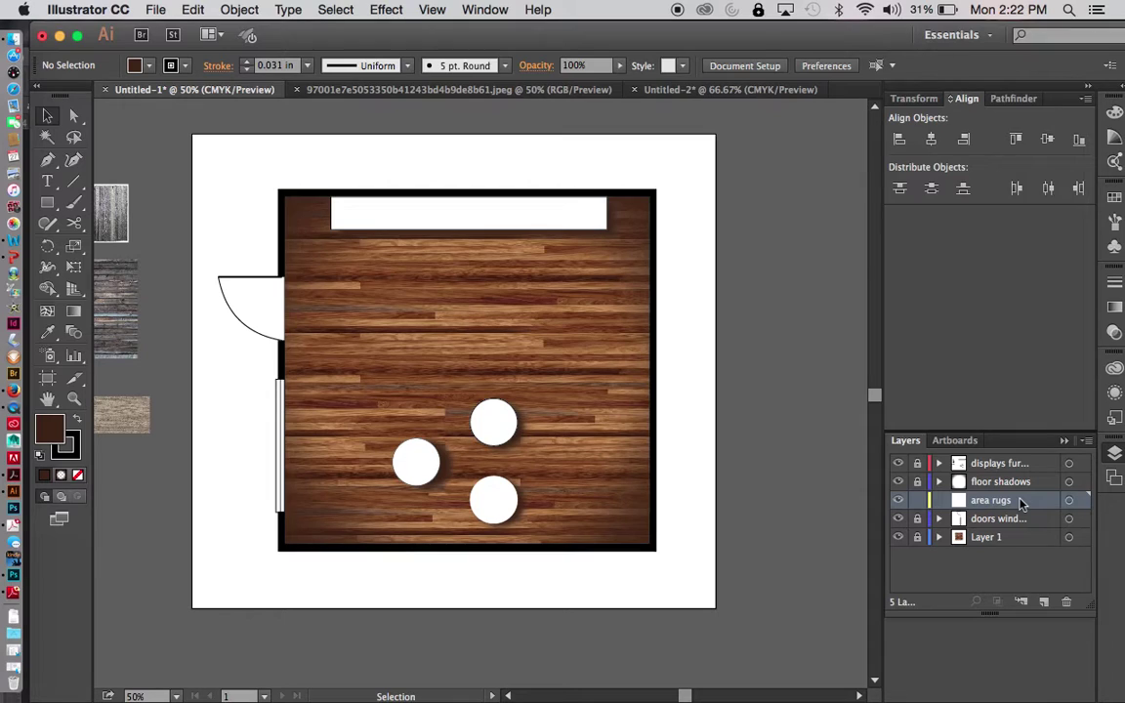
key("super+v")
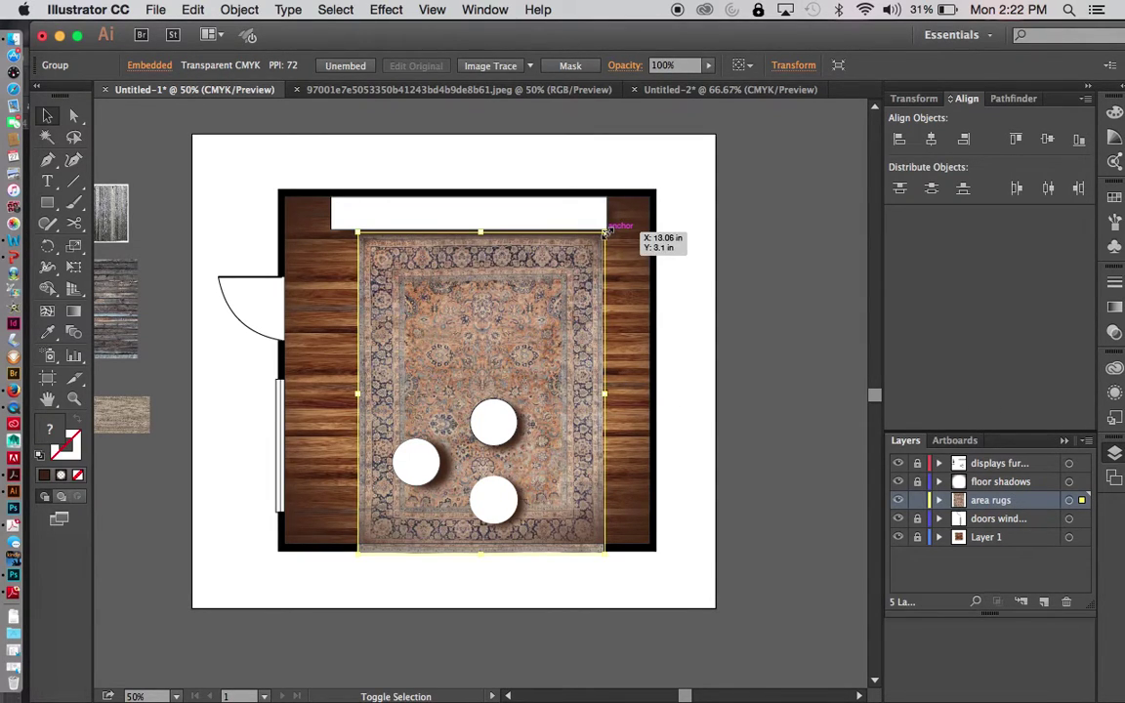
Show the grid as a size guide and scale the orange rug down proportionally to roughly three quarters of its pasted size
left_click_drag(605, 232, 563, 282)
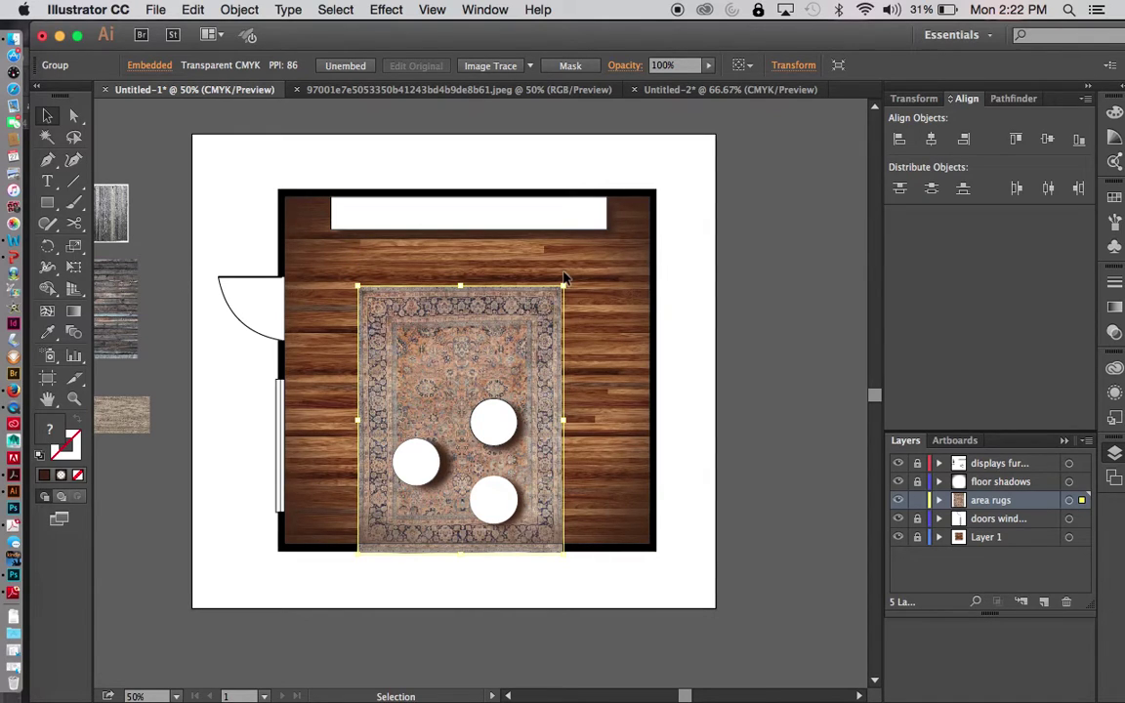
key("super+apostrophe")
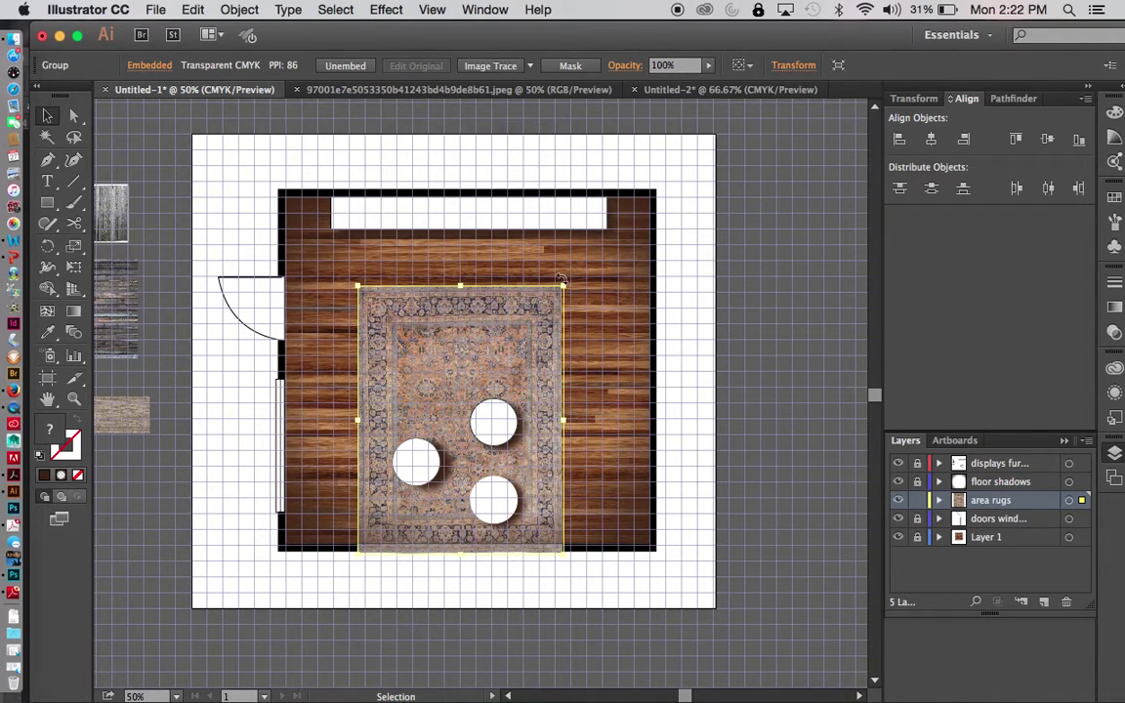
left_click_drag(564, 287, 544, 311)
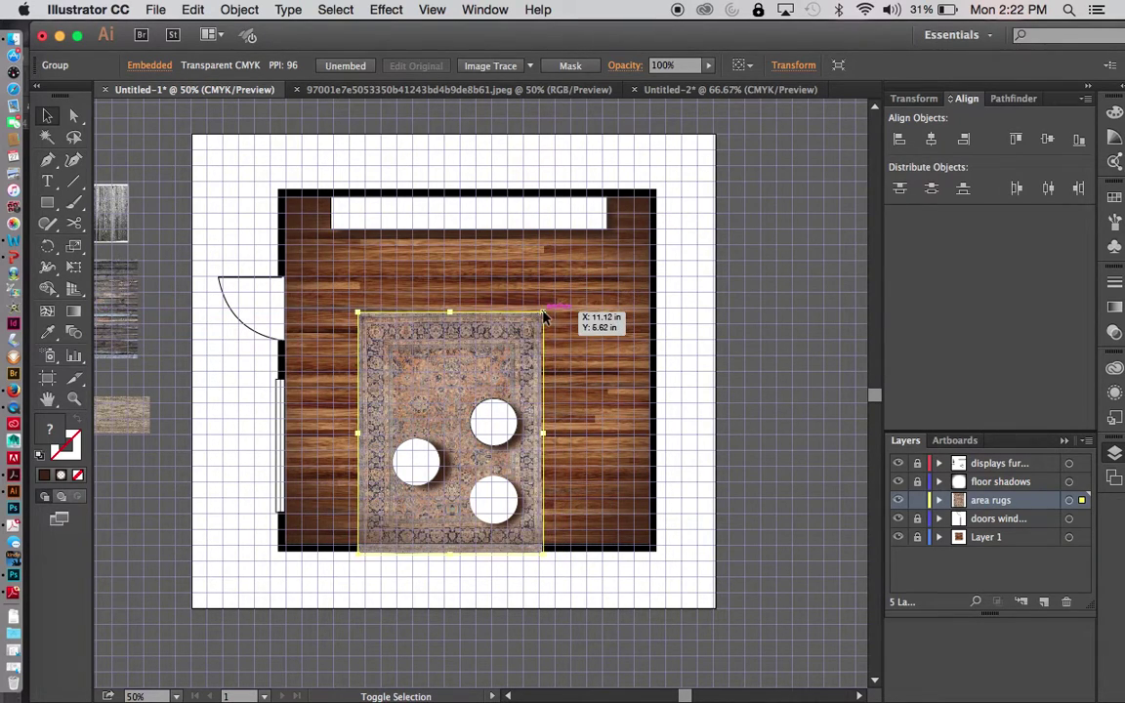
Rotate the orange rug clockwise to a diagonal angle and position it beneath the three round tables
left_click_drag(521, 369, 502, 305)
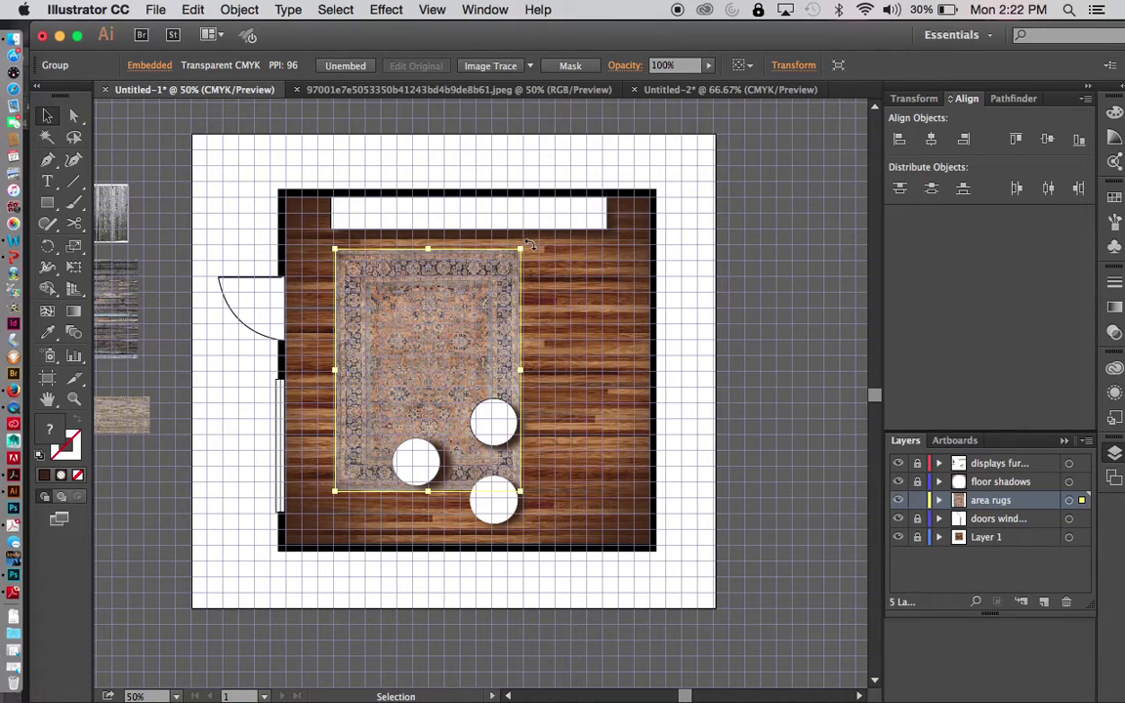
left_click_drag(528, 245, 578, 303)
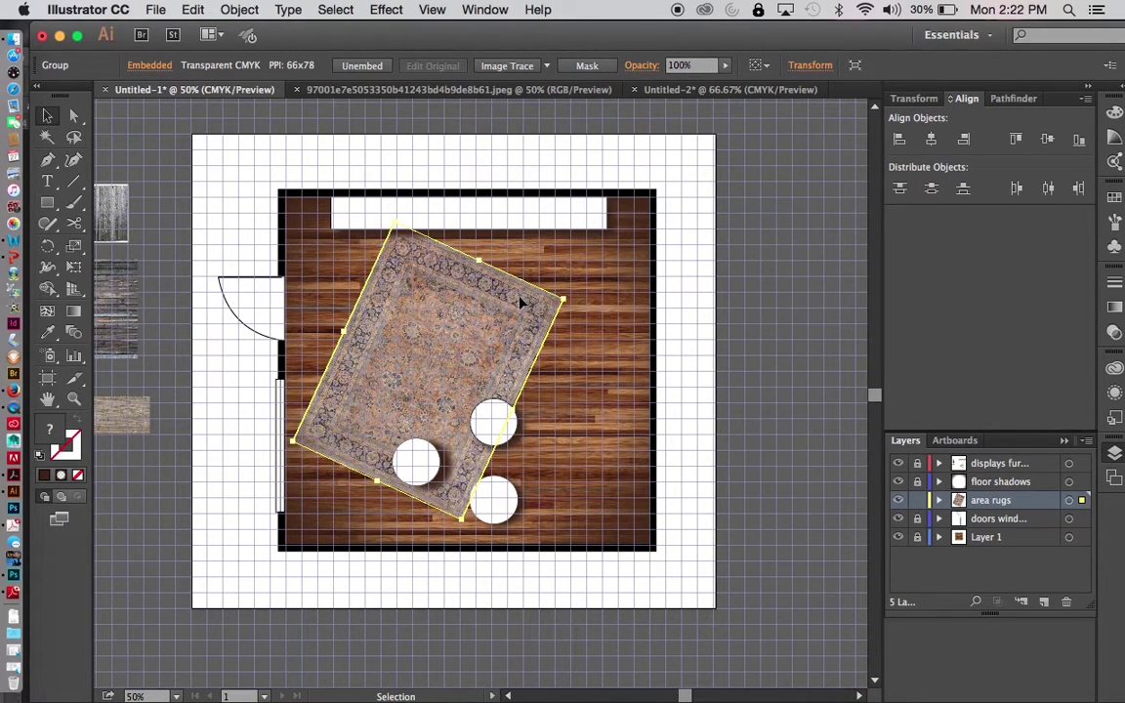
left_click_drag(518, 309, 564, 323)
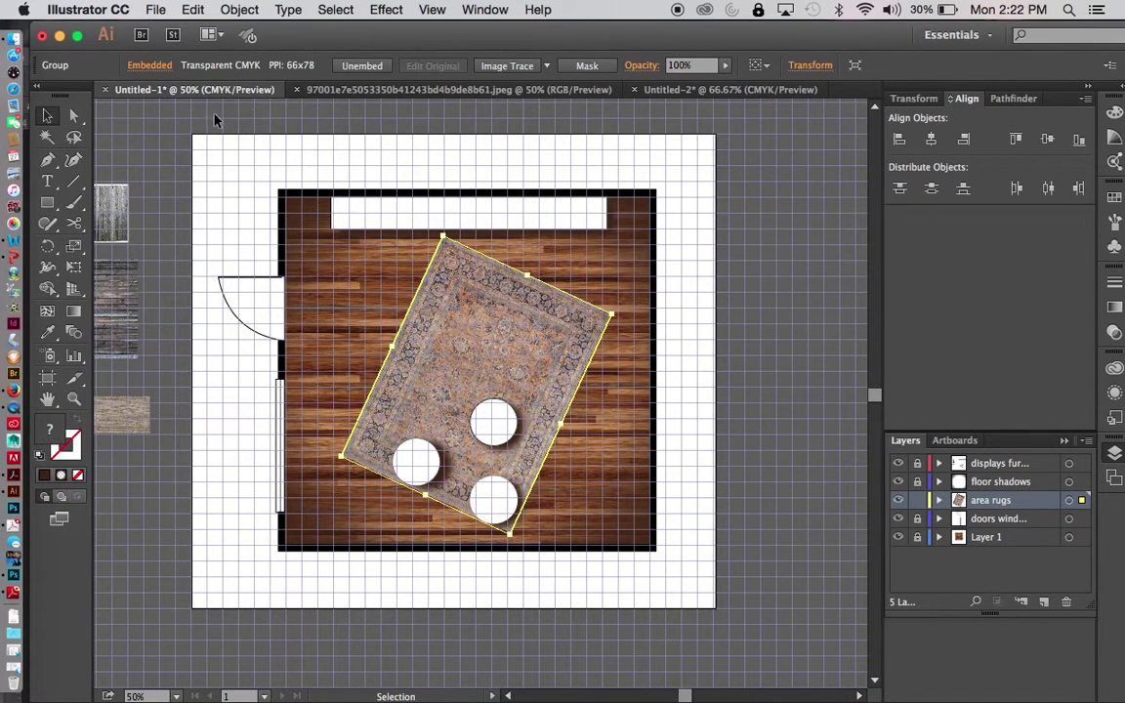
Copy the purple vtg127-880.jpeg rug from Photoshop and paste it onto the area rugs layer in Illustrator
left_click(13, 507)
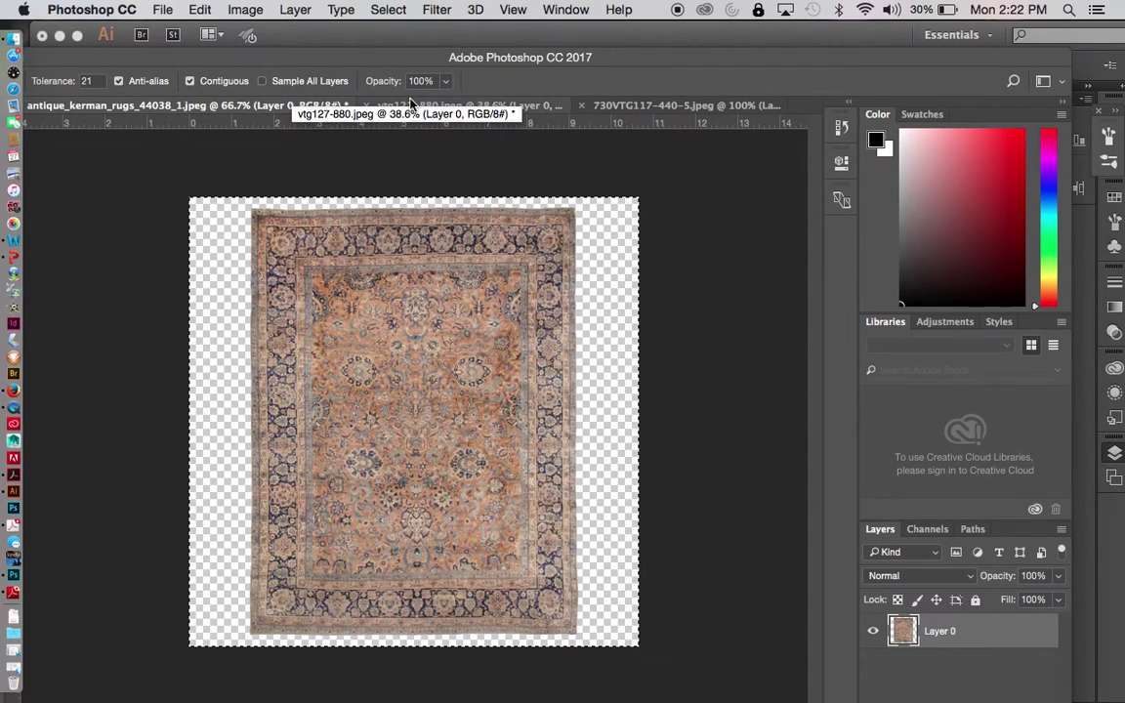
left_click(520, 107)
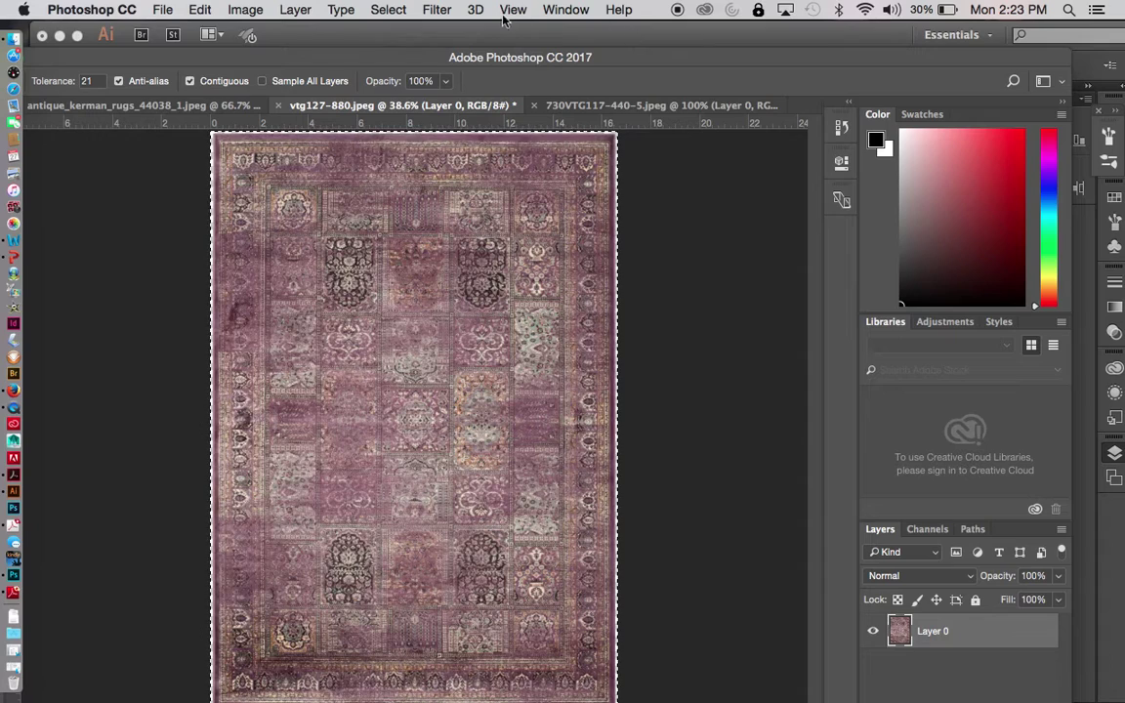
key("super+Tab")
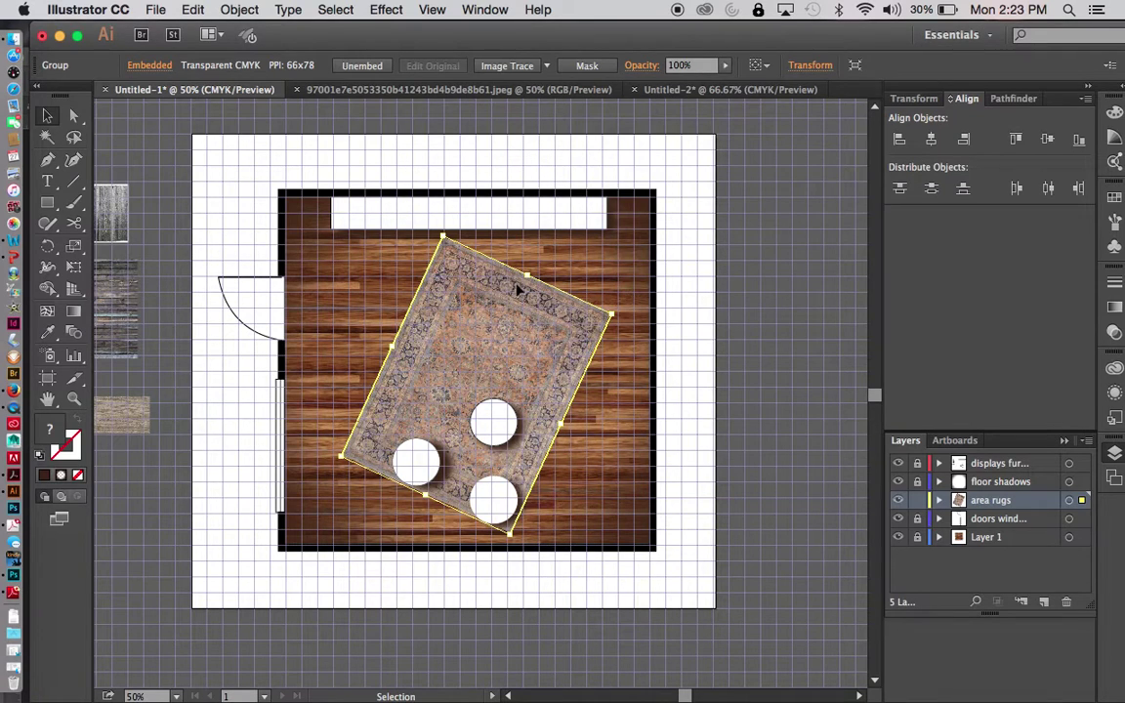
key("a")
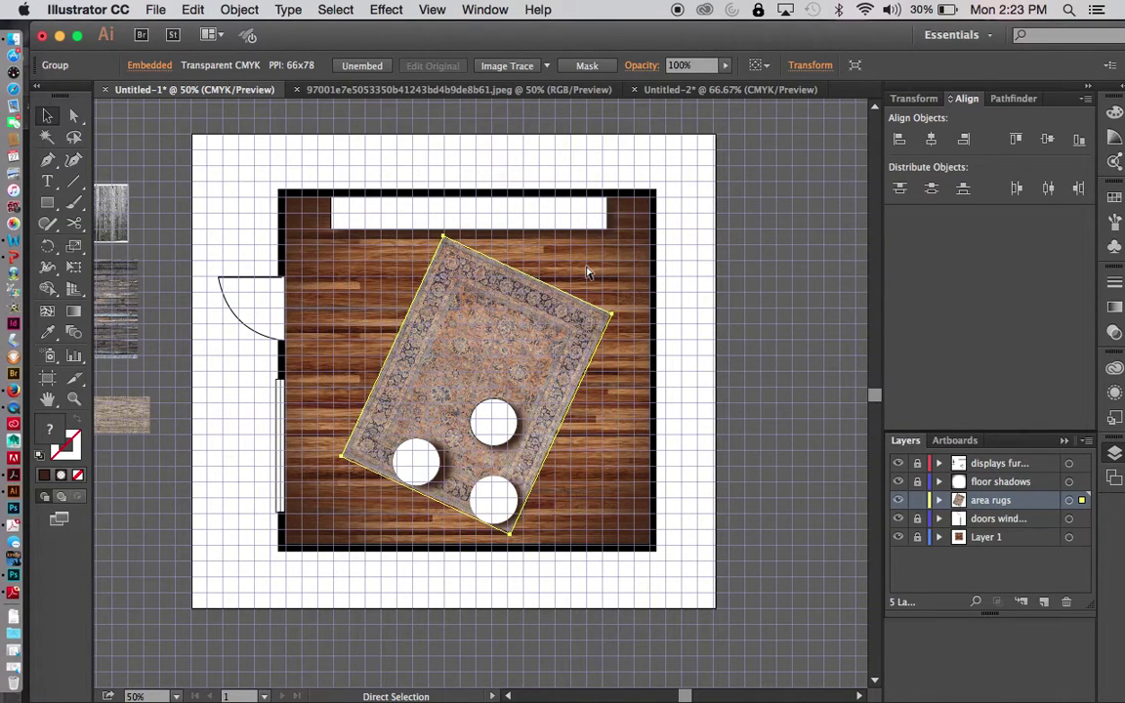
key("super+v")
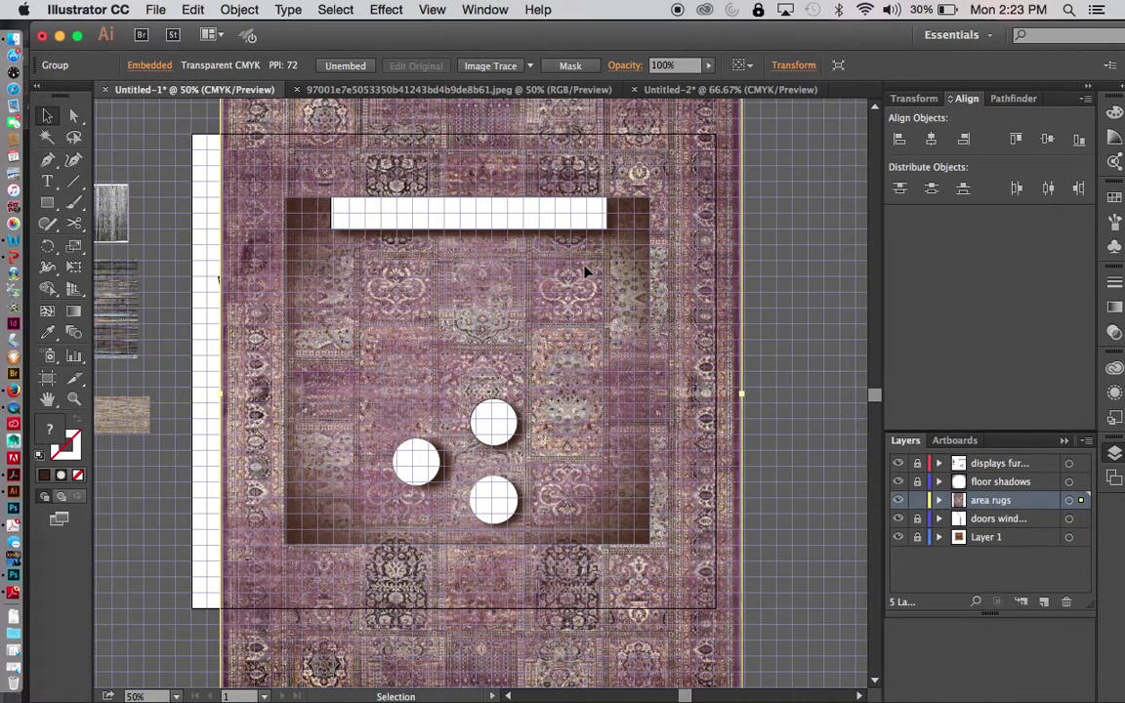
Scale the oversized purple rug down proportionally to fit the room and place it near the right wall, overlapping the orange rug
key("super+minus")
key("super+minus")
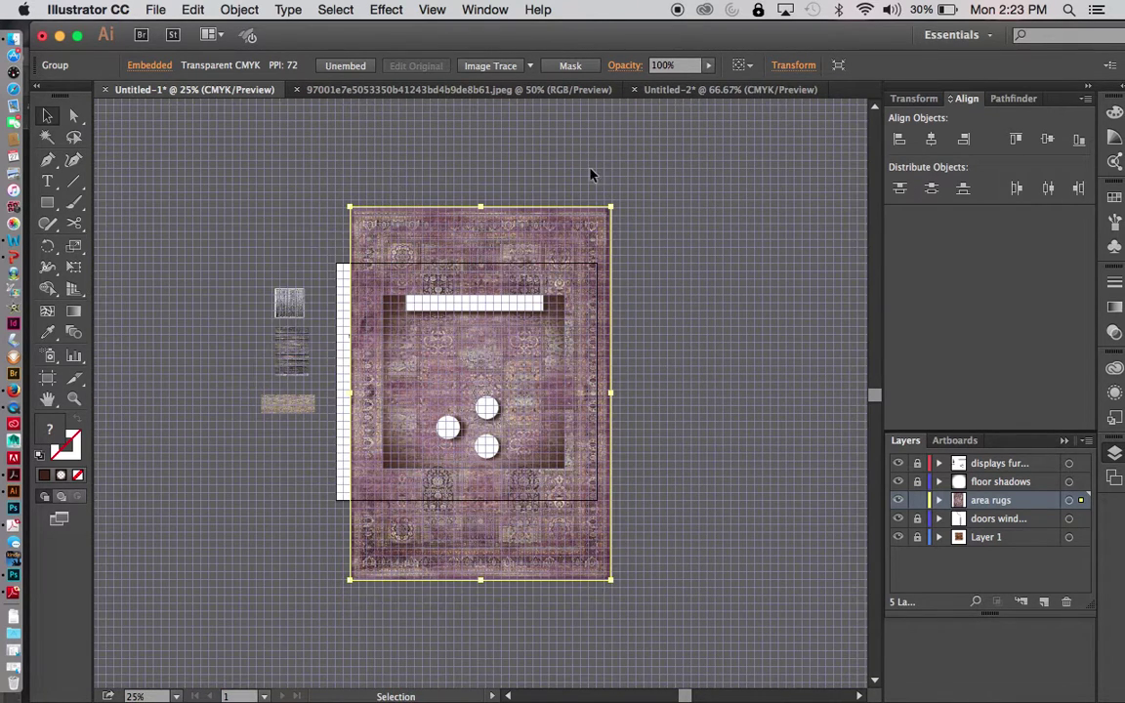
left_click_drag(610, 207, 442, 452)
scroll(446, 454, "up", 5)
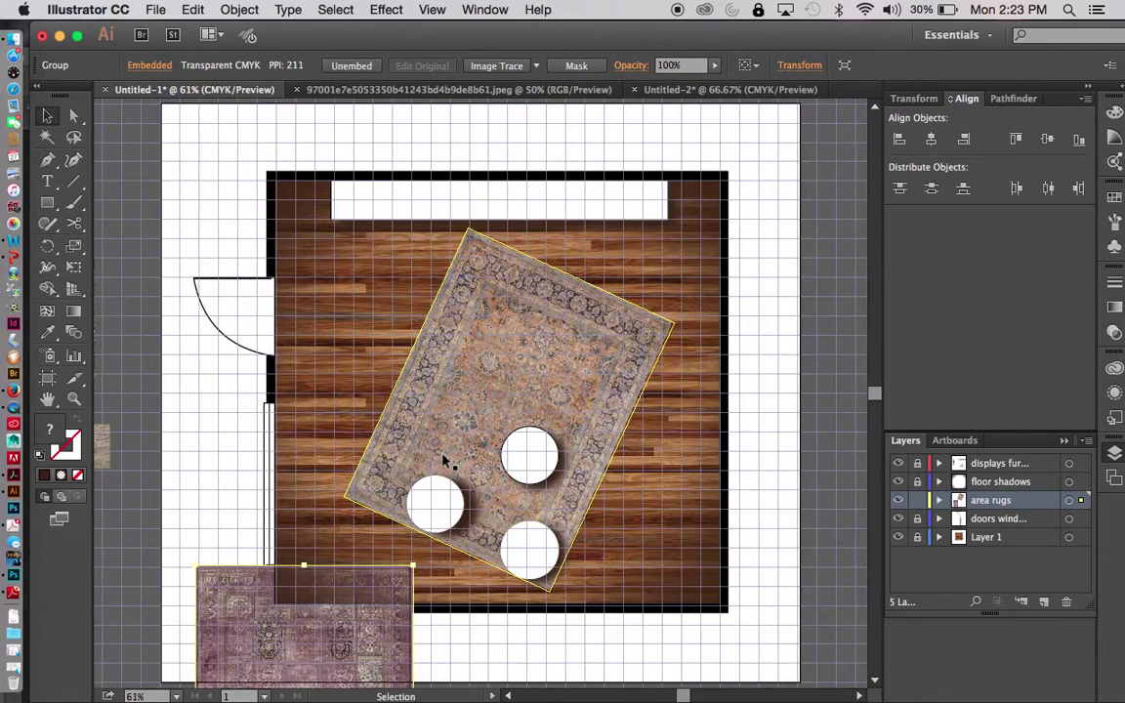
left_click_drag(367, 606, 651, 357)
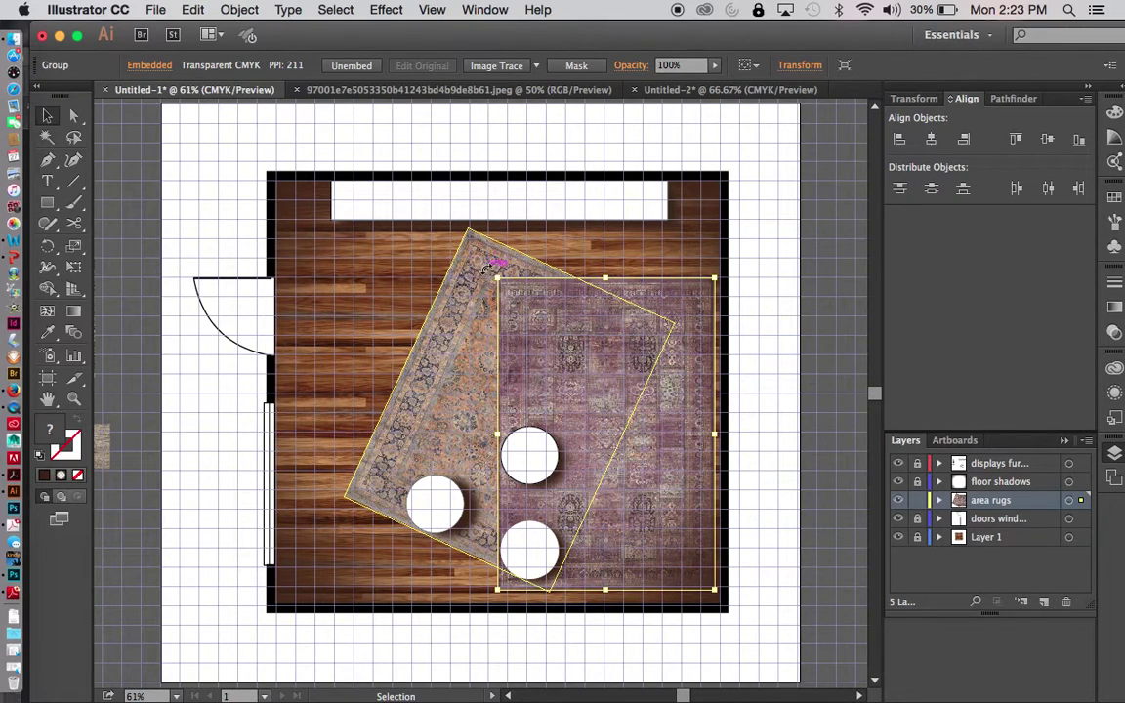
Shift both rugs left so the purple one overlaps the orange one's right side, and scale the purple rug down slightly
left_click_drag(422, 356, 400, 352)
left_click(542, 388)
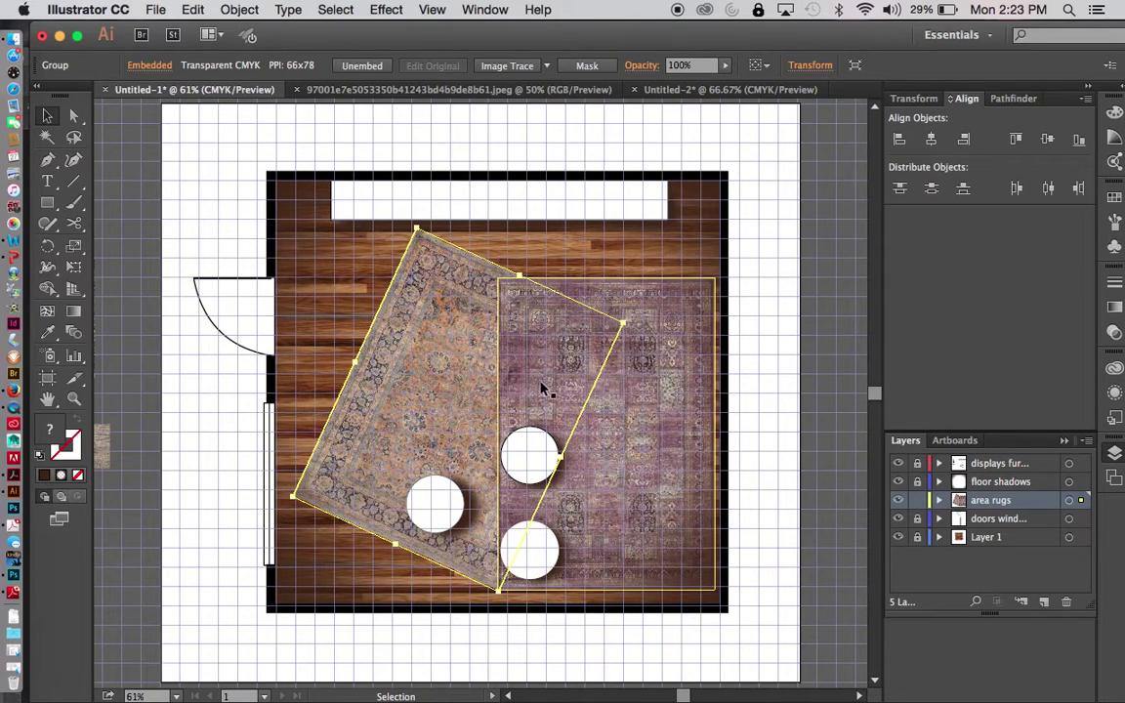
left_click_drag(636, 421, 615, 421)
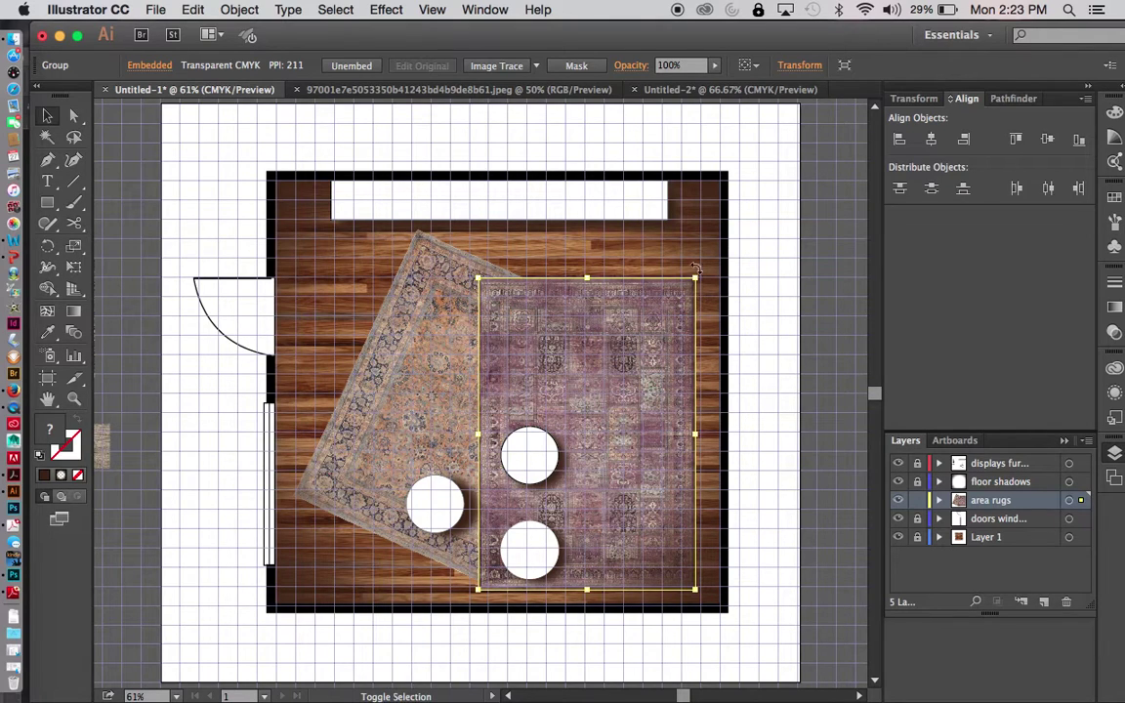
left_click_drag(690, 282, 657, 331)
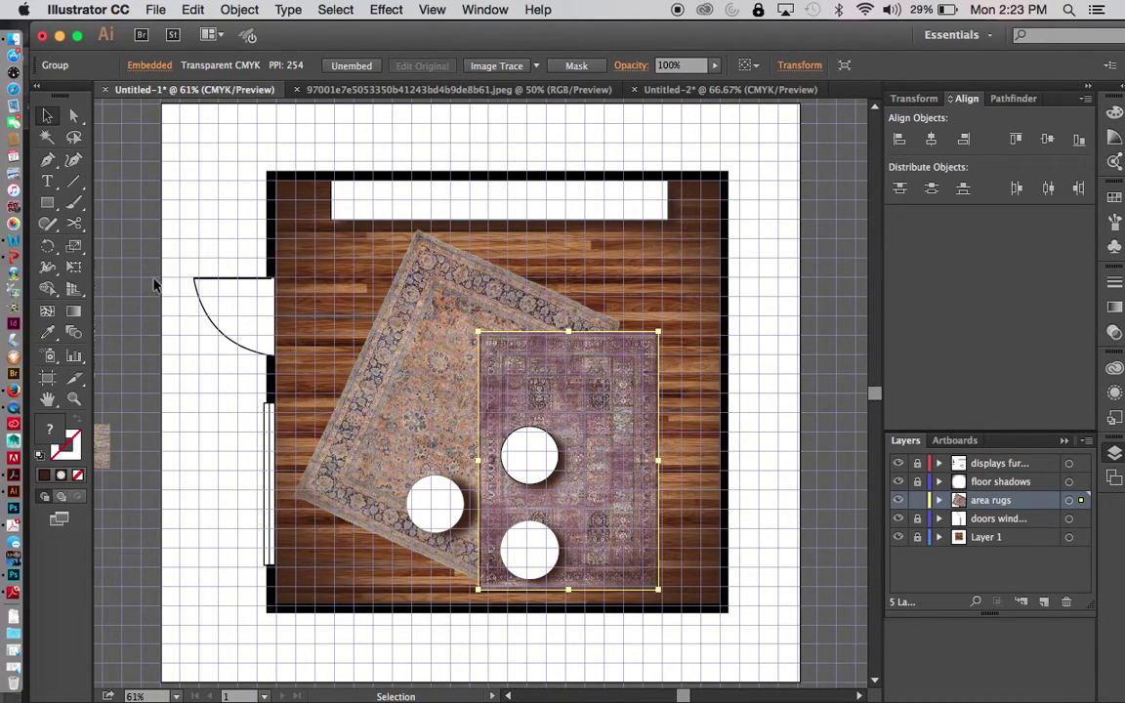
Copy the cream 730VTG117-440-5.jpeg rug from Photoshop and paste it onto the area rugs layer in Illustrator
left_click(15, 583)
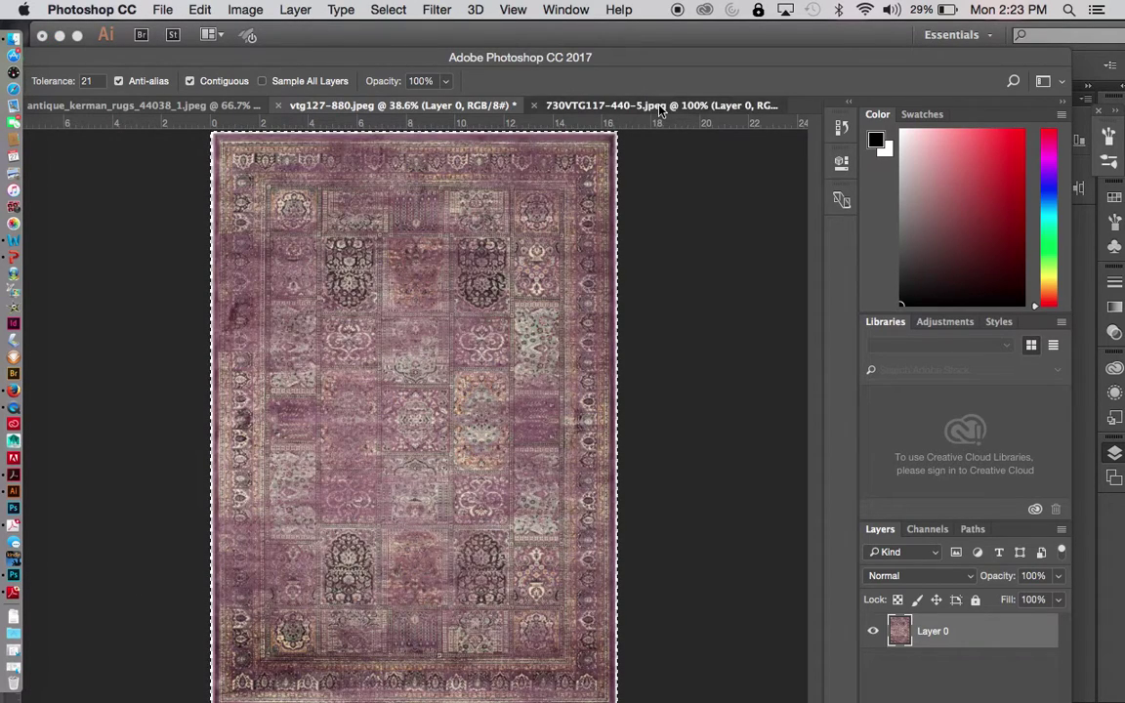
left_click(660, 106)
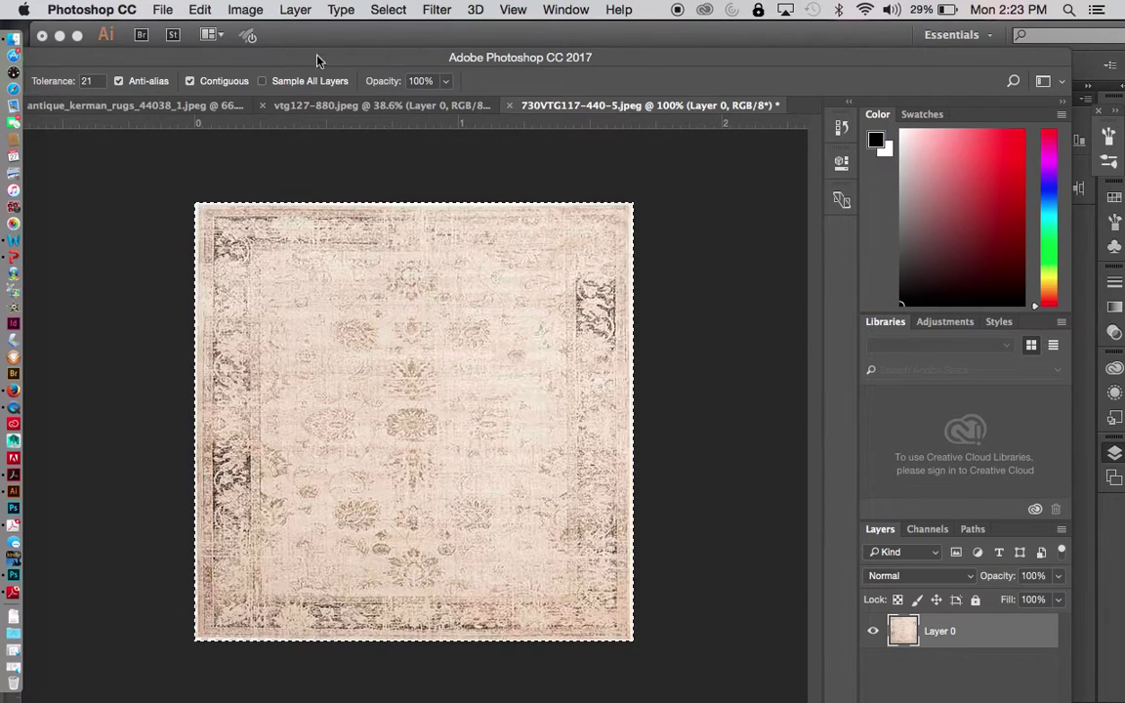
left_click(356, 39)
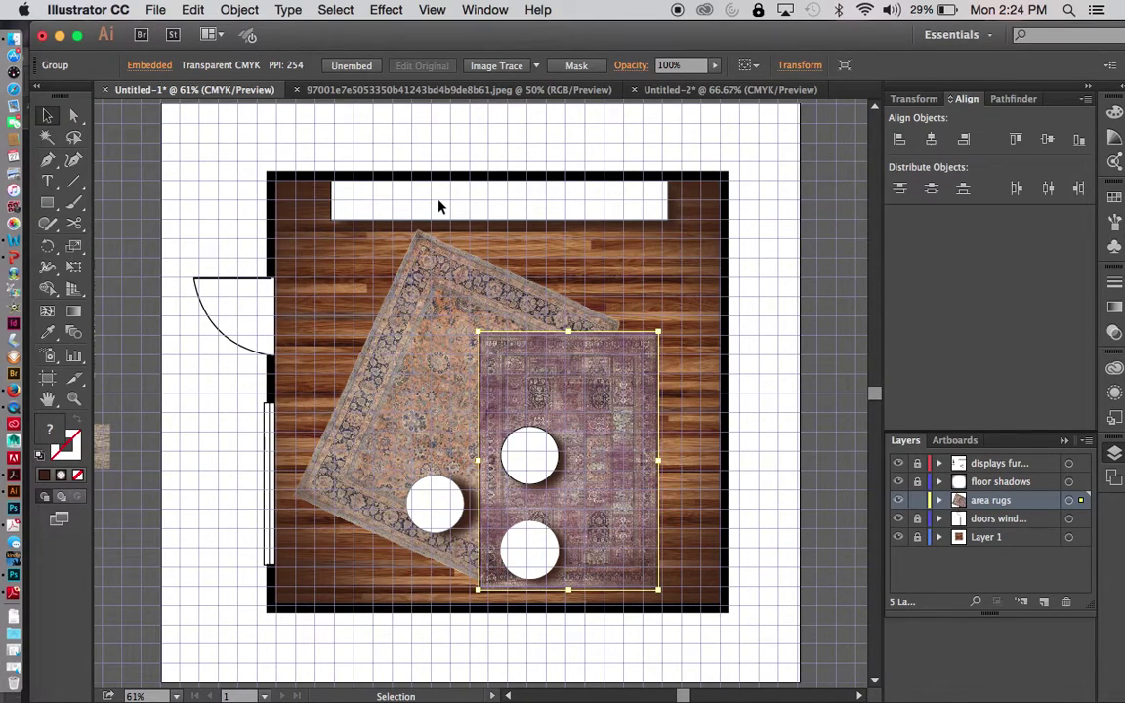
key("super+v")
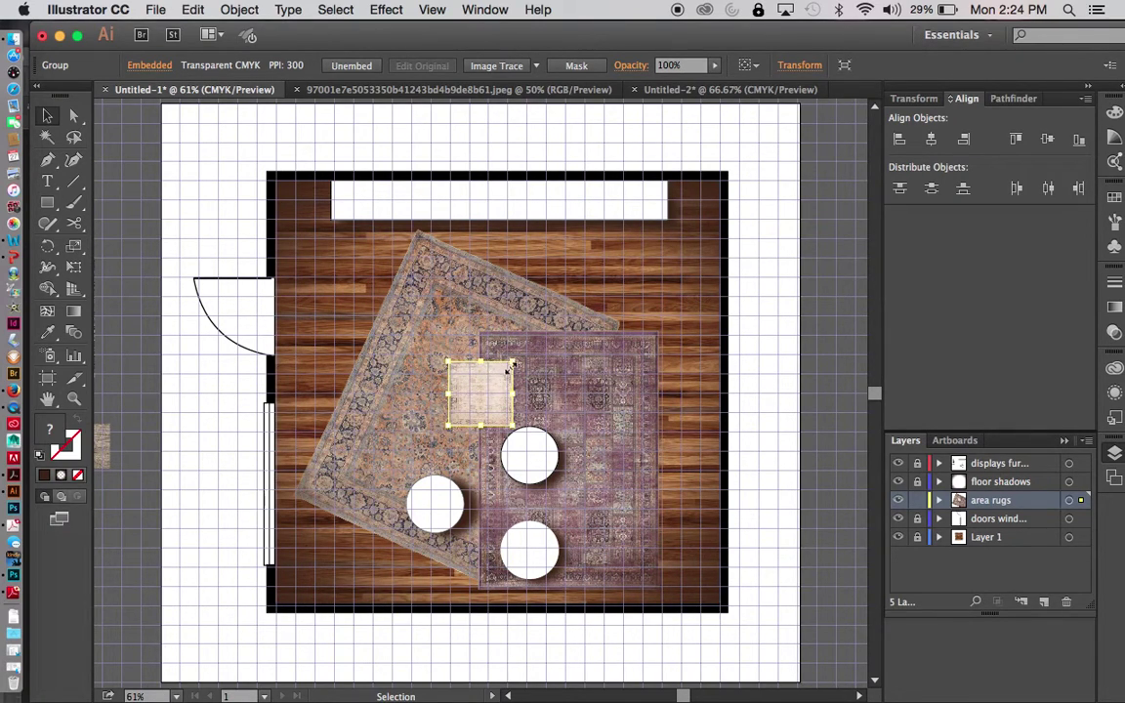
Scale the cream rug up proportionally until it nearly fills the room, and centre it between the side walls
left_click_drag(515, 362, 674, 200)
left_click_drag(449, 426, 289, 581)
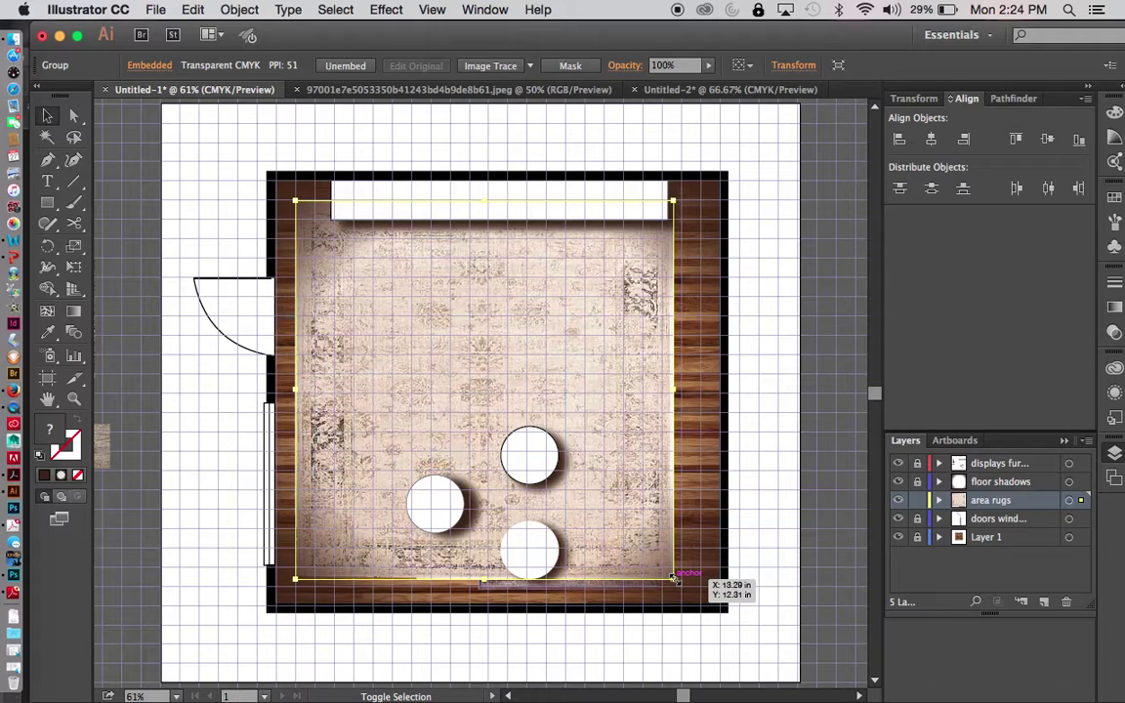
left_click_drag(677, 580, 682, 583)
left_click_drag(641, 530, 664, 531)
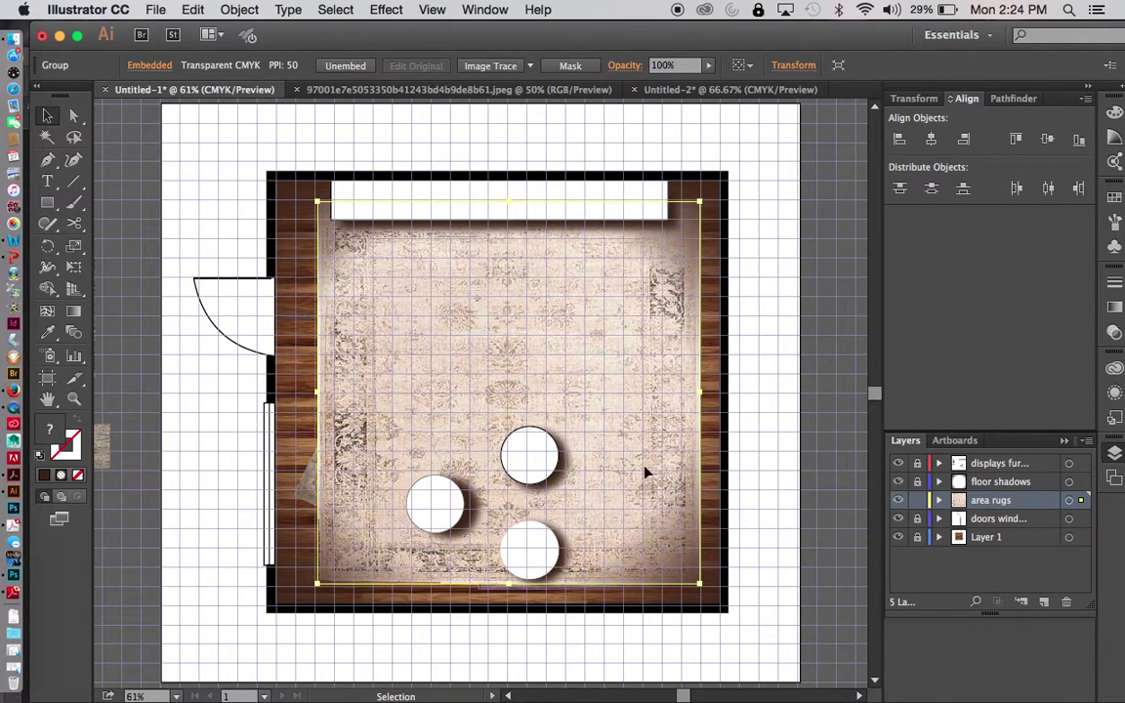
Send the cream rug to the back so it lies beneath the orange and purple rugs
right_click(617, 382)
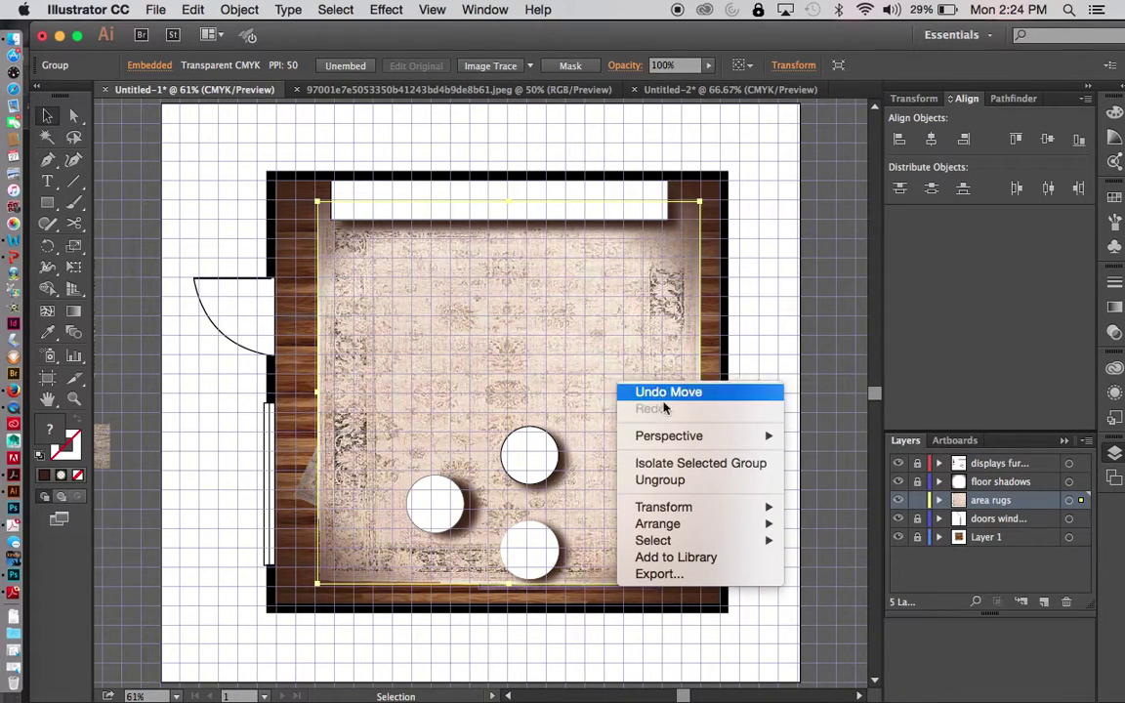
mouse_move(673, 524)
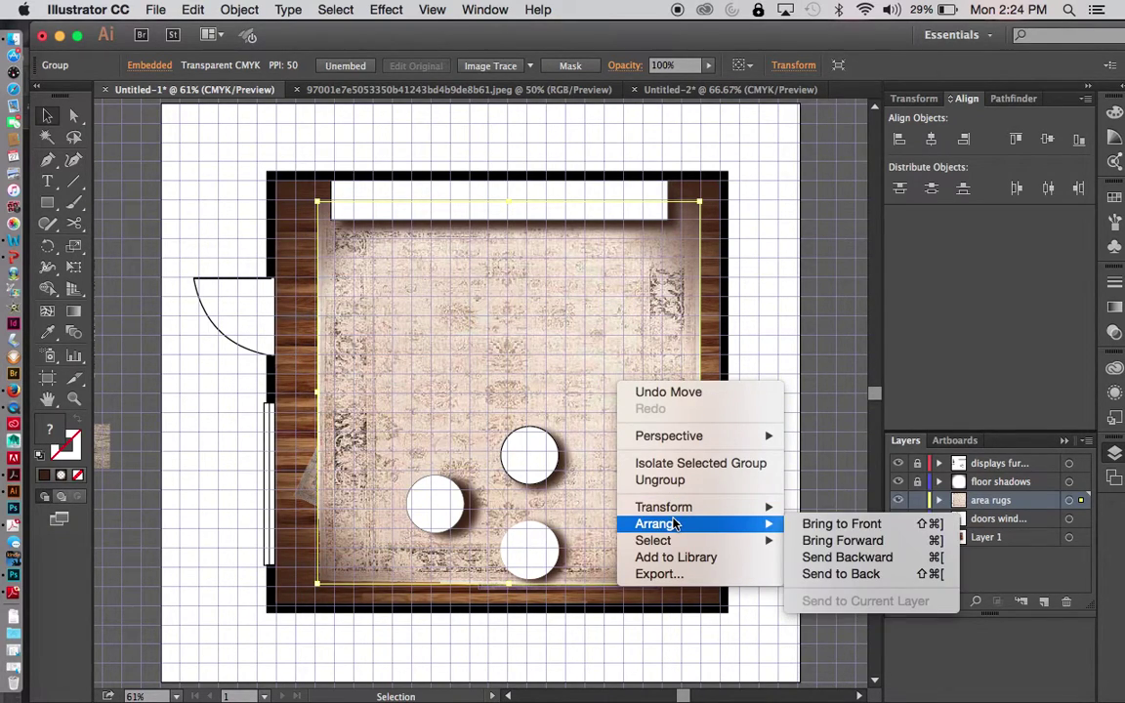
left_click(807, 574)
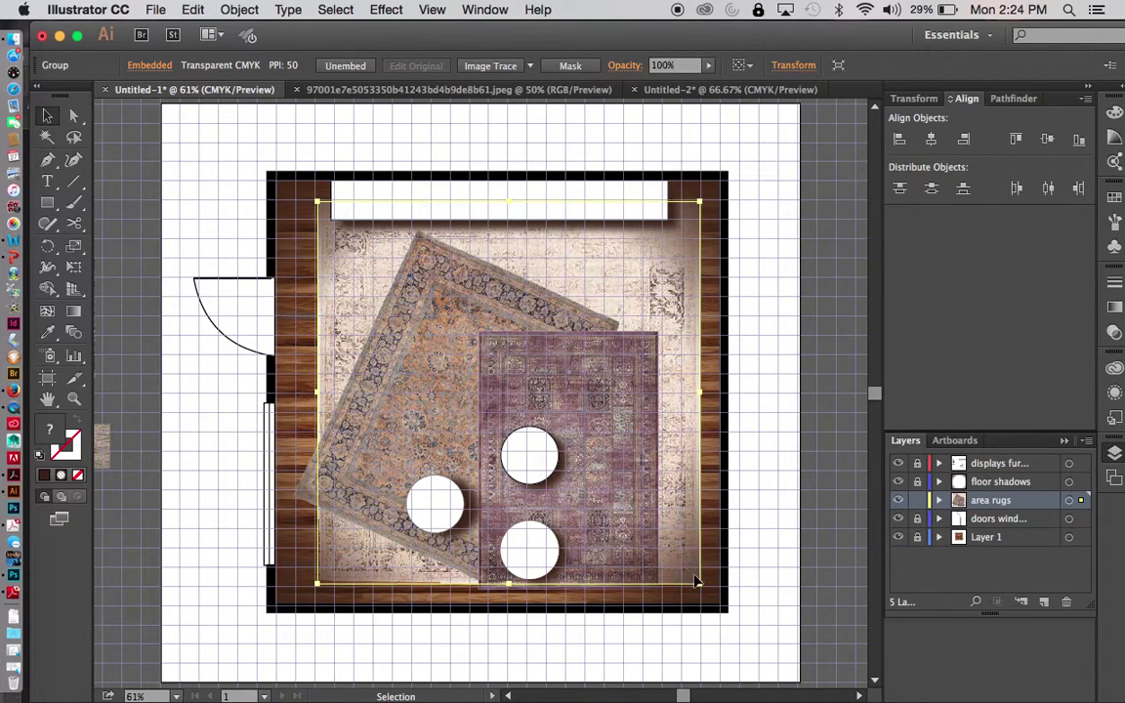
left_click(709, 540)
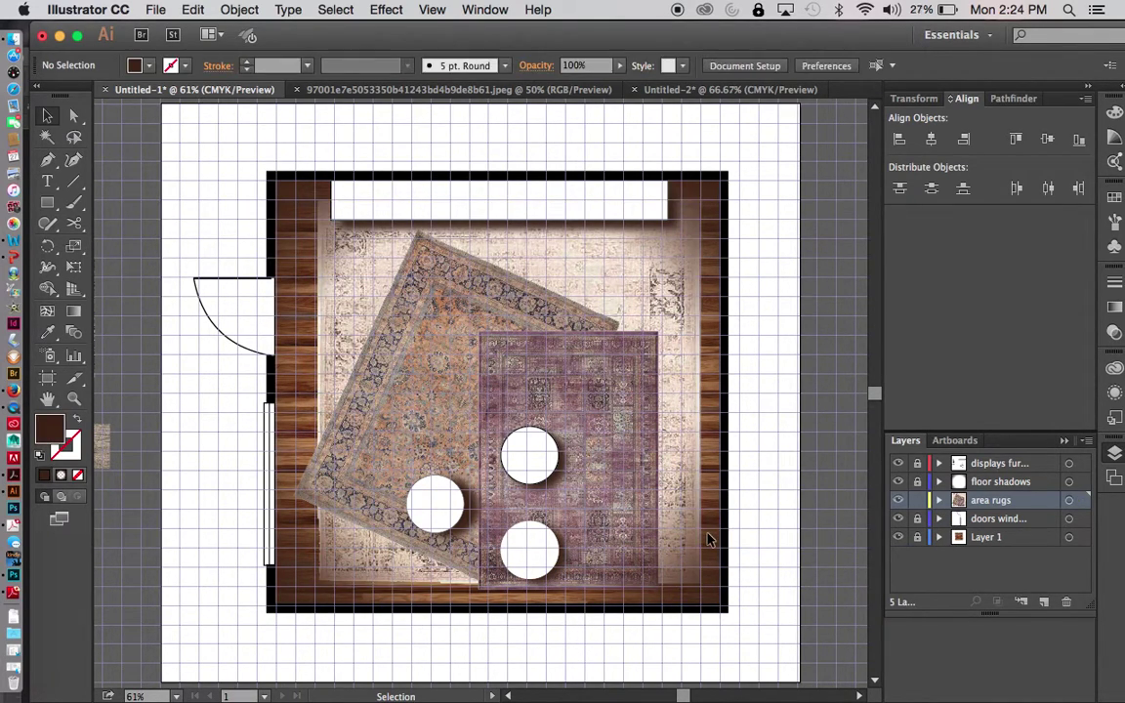
Shift the orange rug slightly right and rotate it to a gentler clockwise tilt within the cream rug
left_click(427, 395)
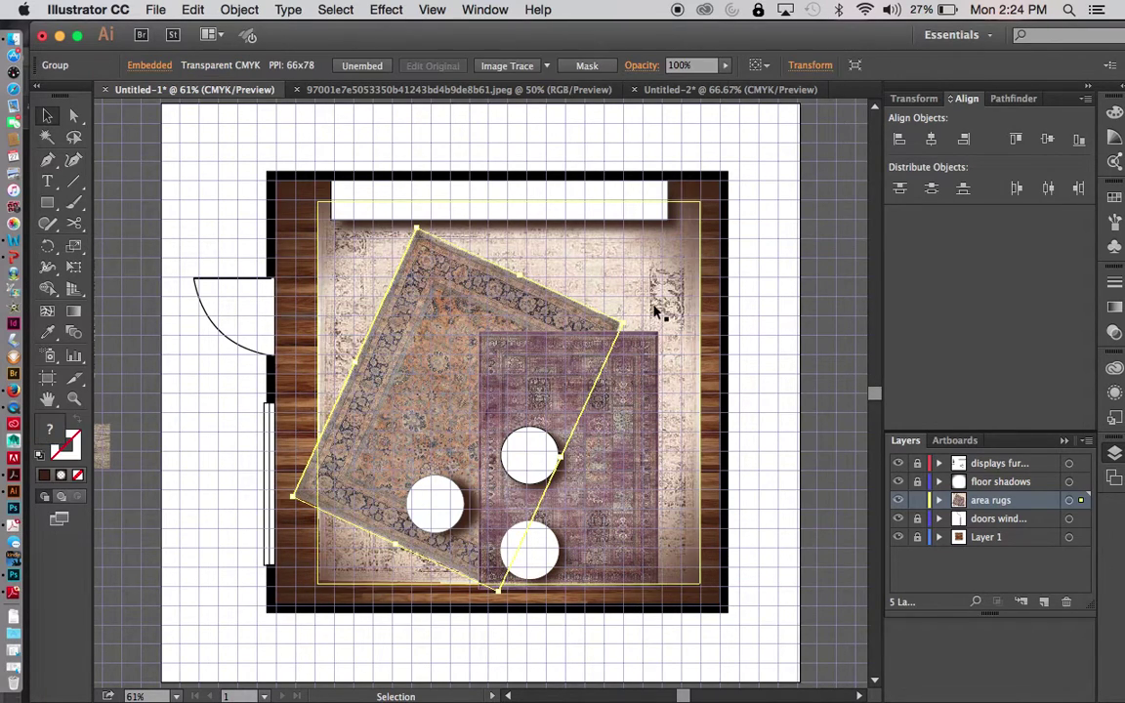
left_click_drag(587, 323, 602, 325)
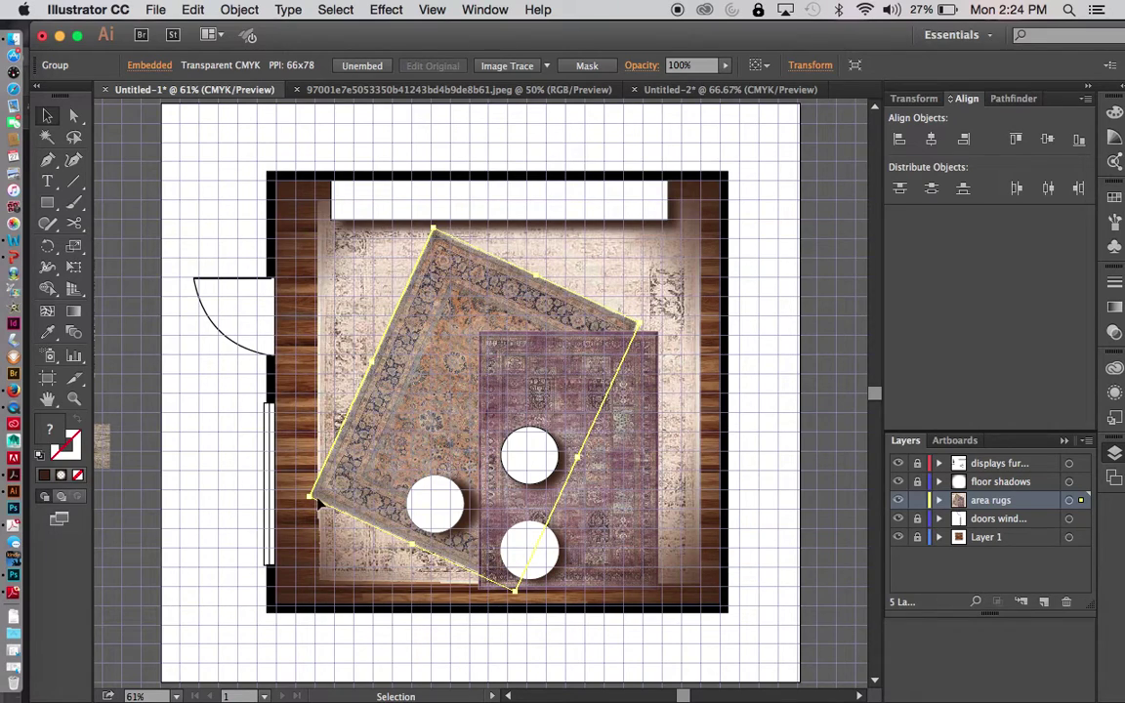
left_click_drag(298, 497, 296, 465)
left_click(285, 524)
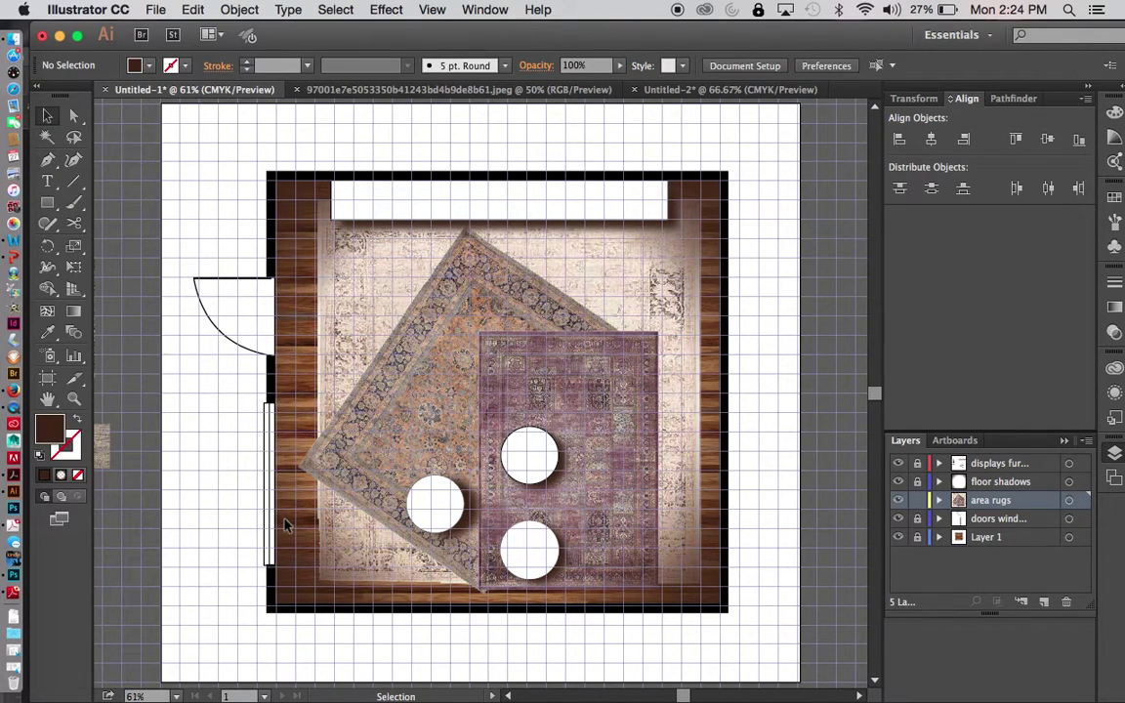
left_click(287, 471)
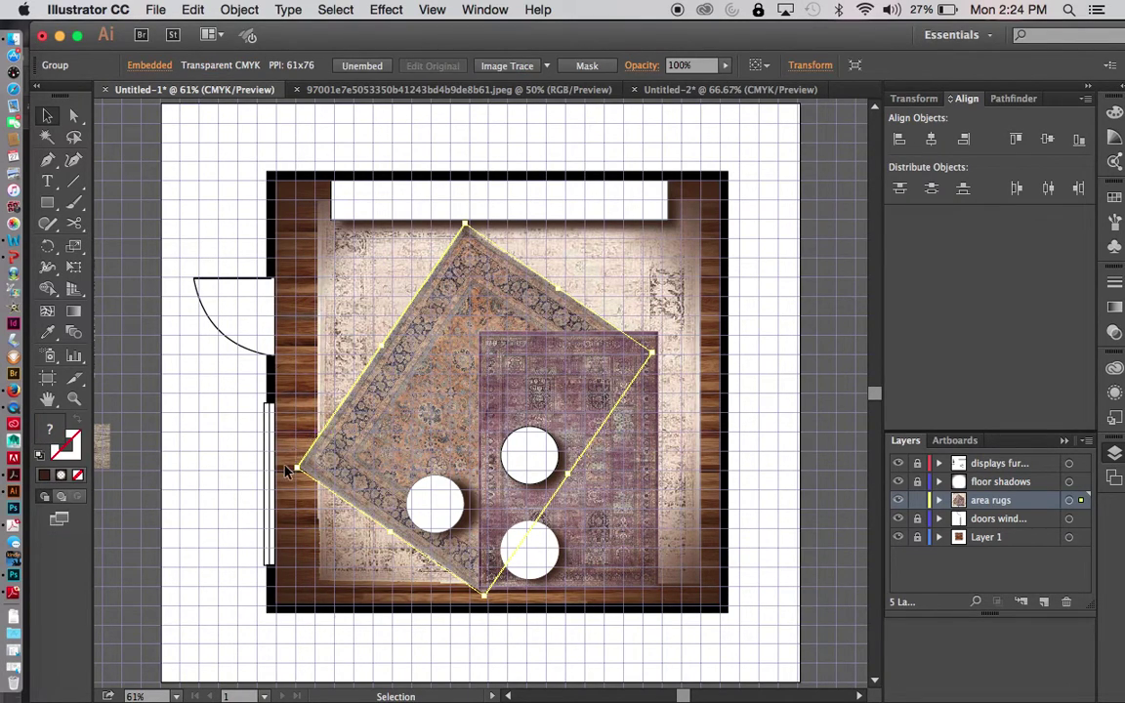
left_click_drag(289, 469, 305, 534)
left_click(280, 527)
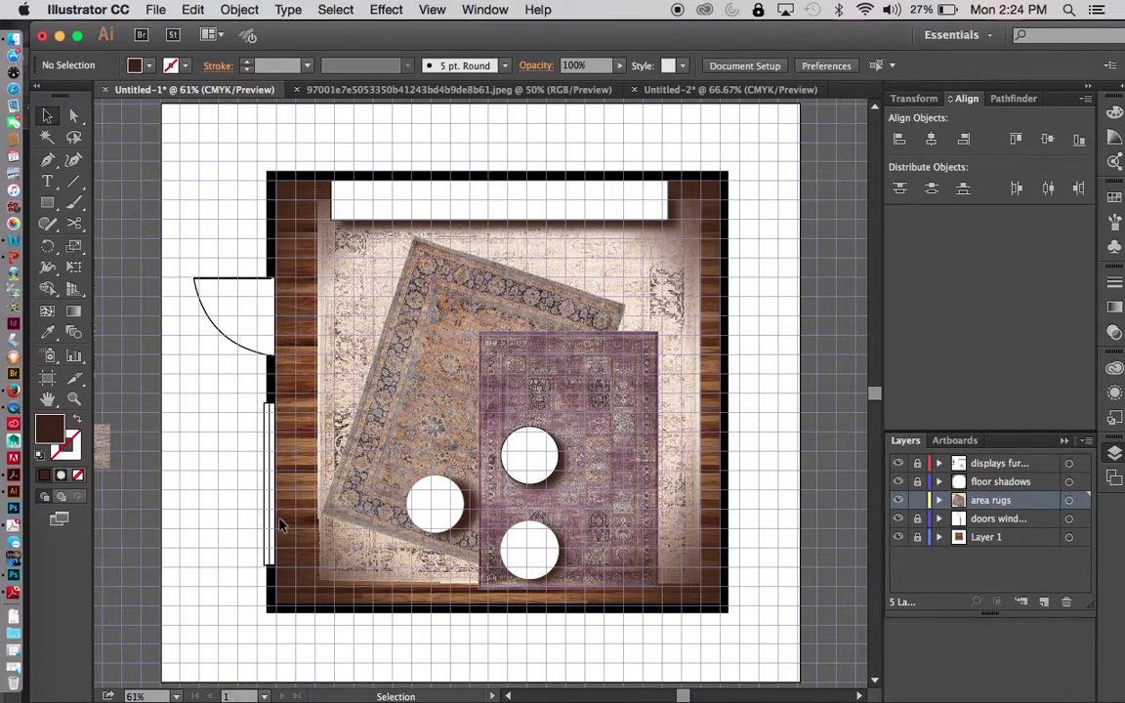
Tilt the purple rug slightly counterclockwise and nudge it so it overlaps the orange rug beneath the round tables
left_click(605, 441)
left_click_drag(605, 441, 630, 451)
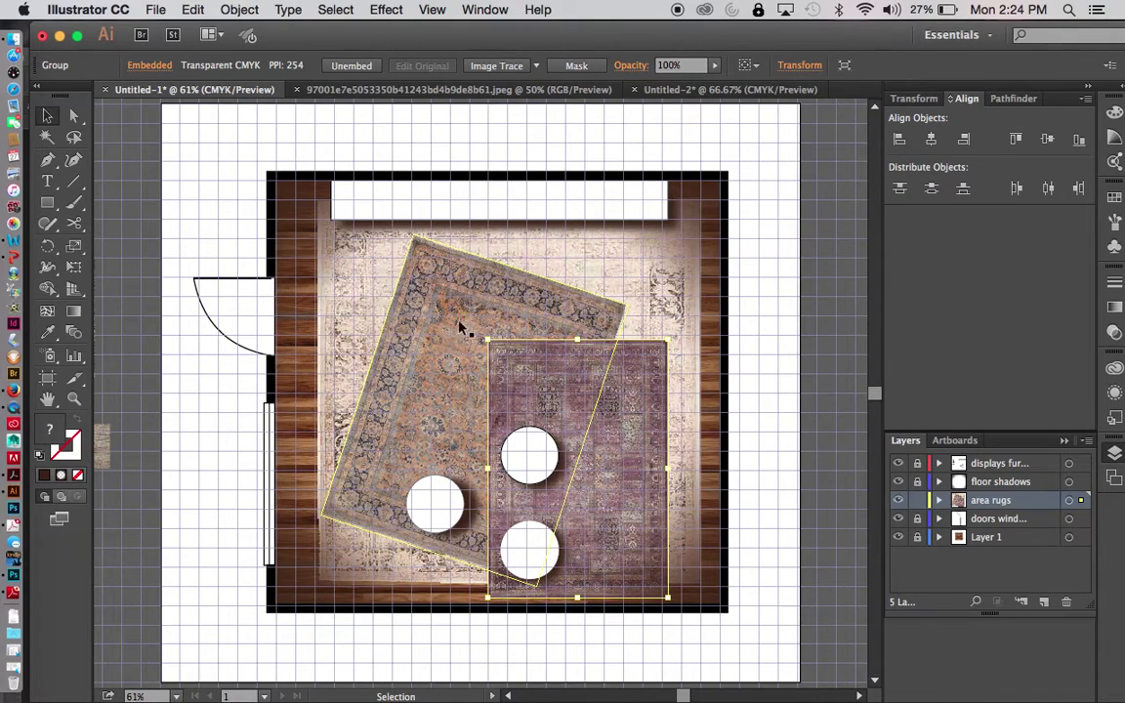
left_click_drag(479, 336, 475, 345)
left_click_drag(598, 444, 592, 437)
left_click(665, 351)
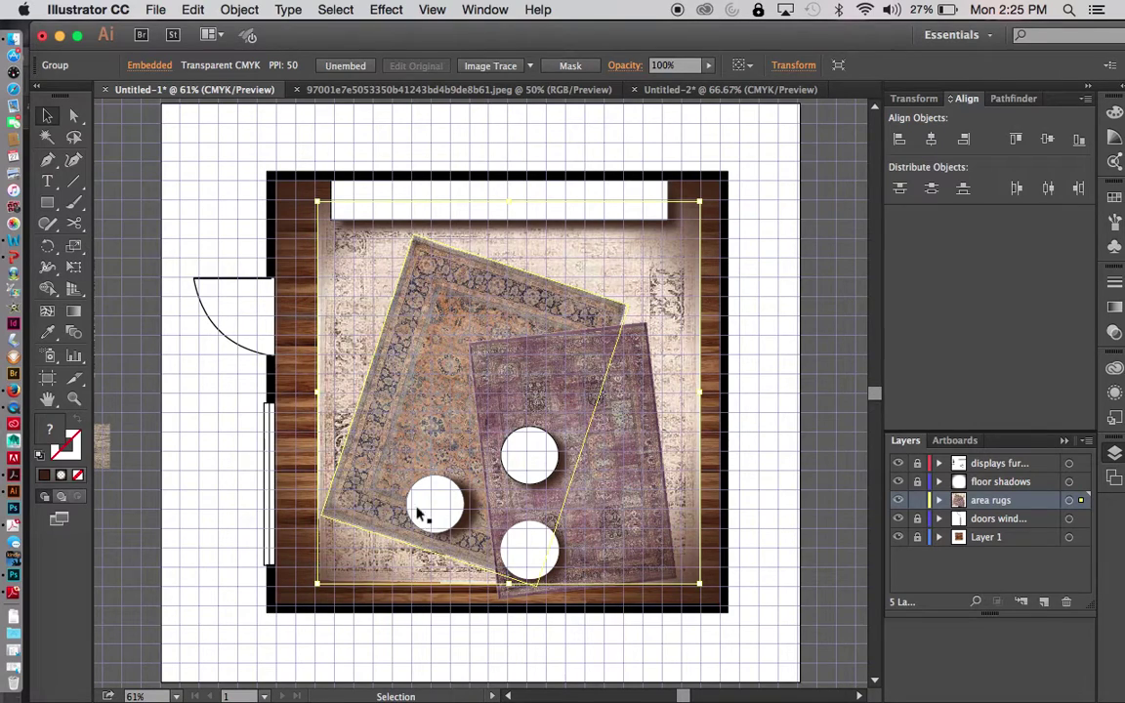
Zoom out to 50% to show the wood texture images beside the artboard, clear the selection and hide the grid
left_click_drag(416, 37, 435, 32)
key("super+minus")
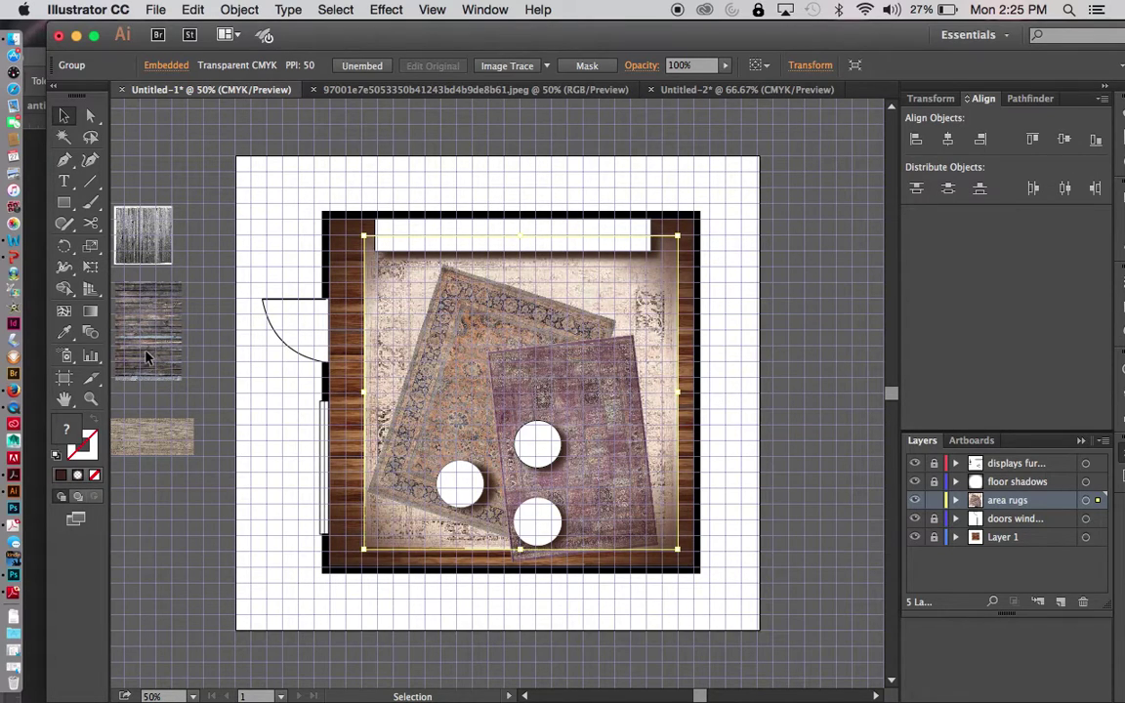
key("super+shift+a")
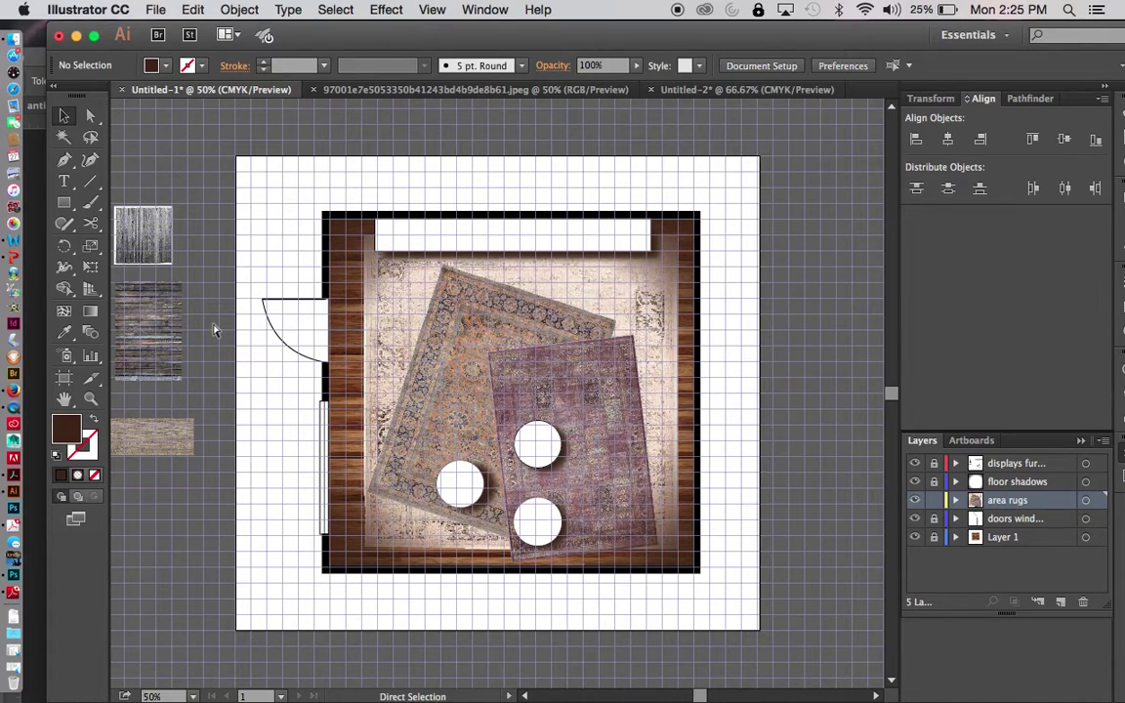
key("super+apostrophe")
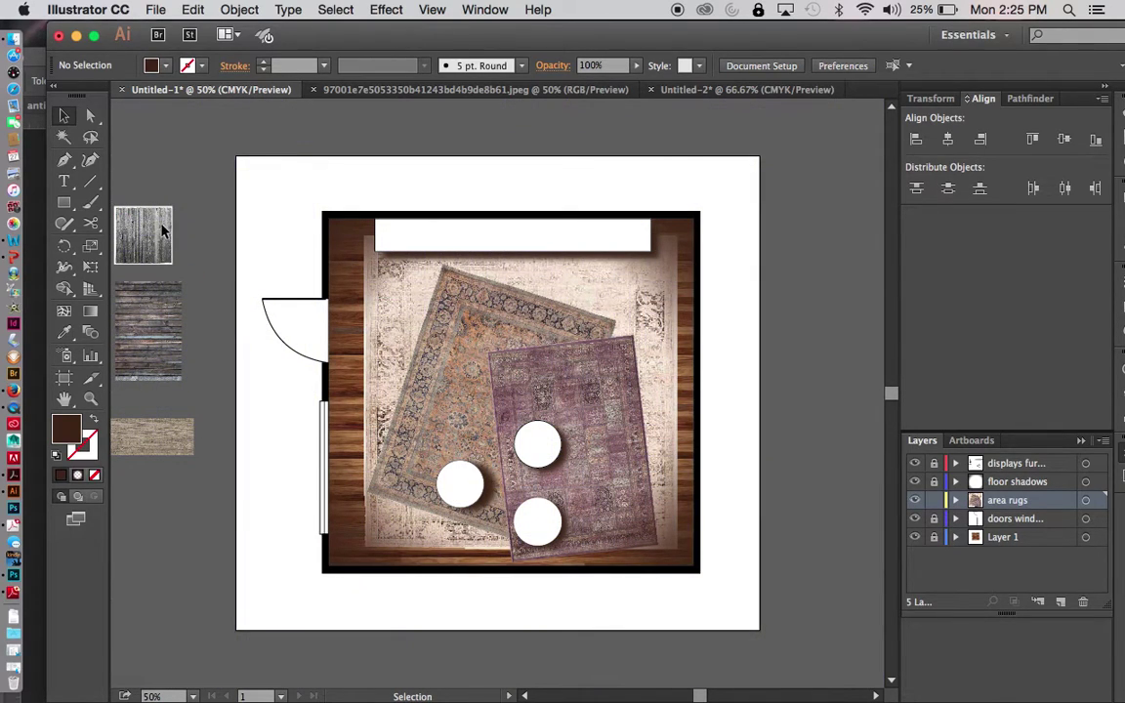
Lock the area rugs layer, unlock the displays furniture layer and move the gray vertical wood image partly over the upper round table
left_click(933, 500)
left_click(934, 463)
left_click_drag(147, 222, 560, 451)
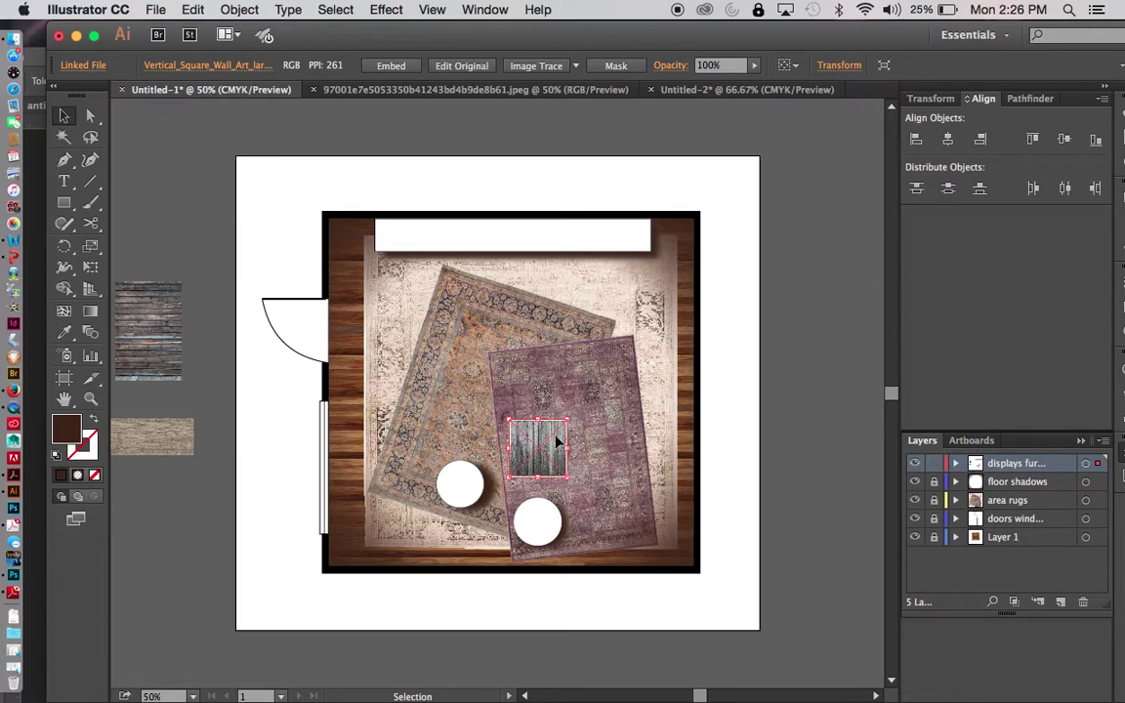
left_click_drag(556, 442, 540, 436)
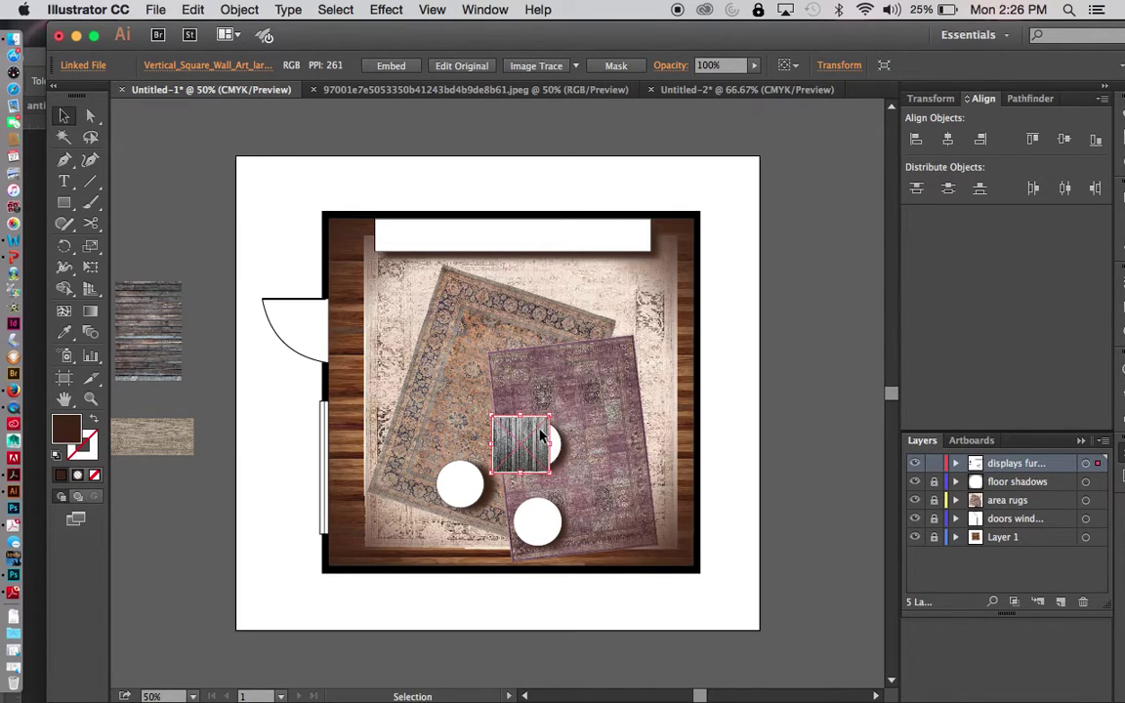
Bring the upper white table circle in front of the gray wood image
key("super+equal")
key("super+equal")
key("super+equal")
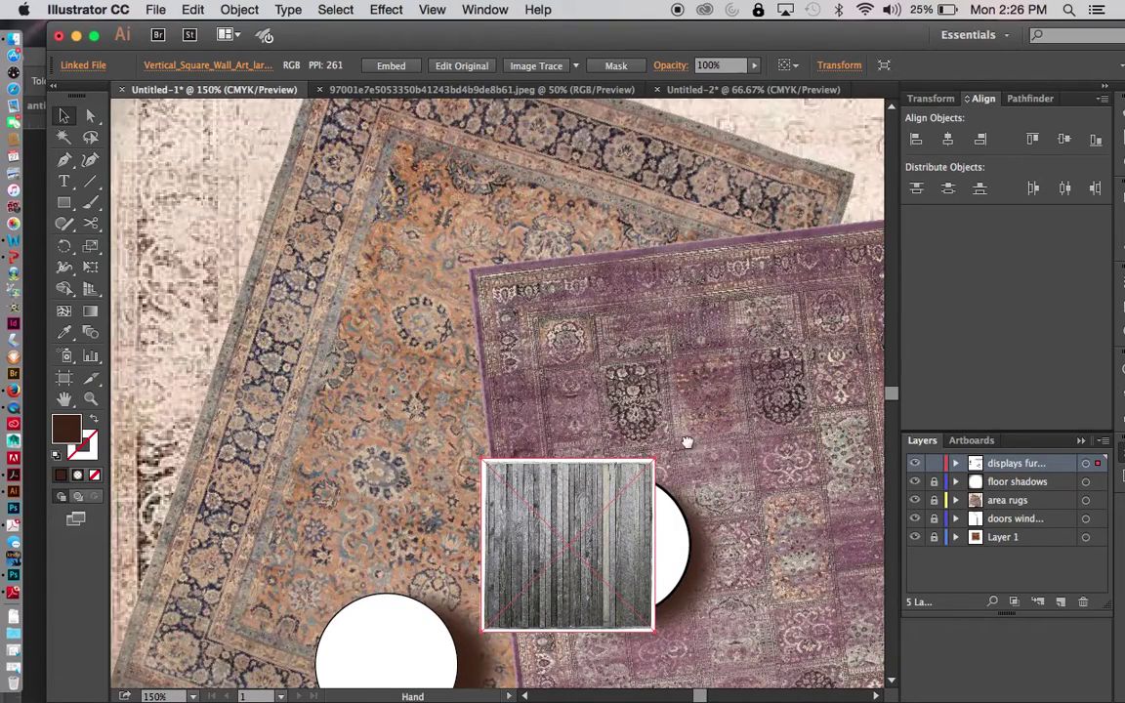
left_click_drag(686, 442, 596, 187)
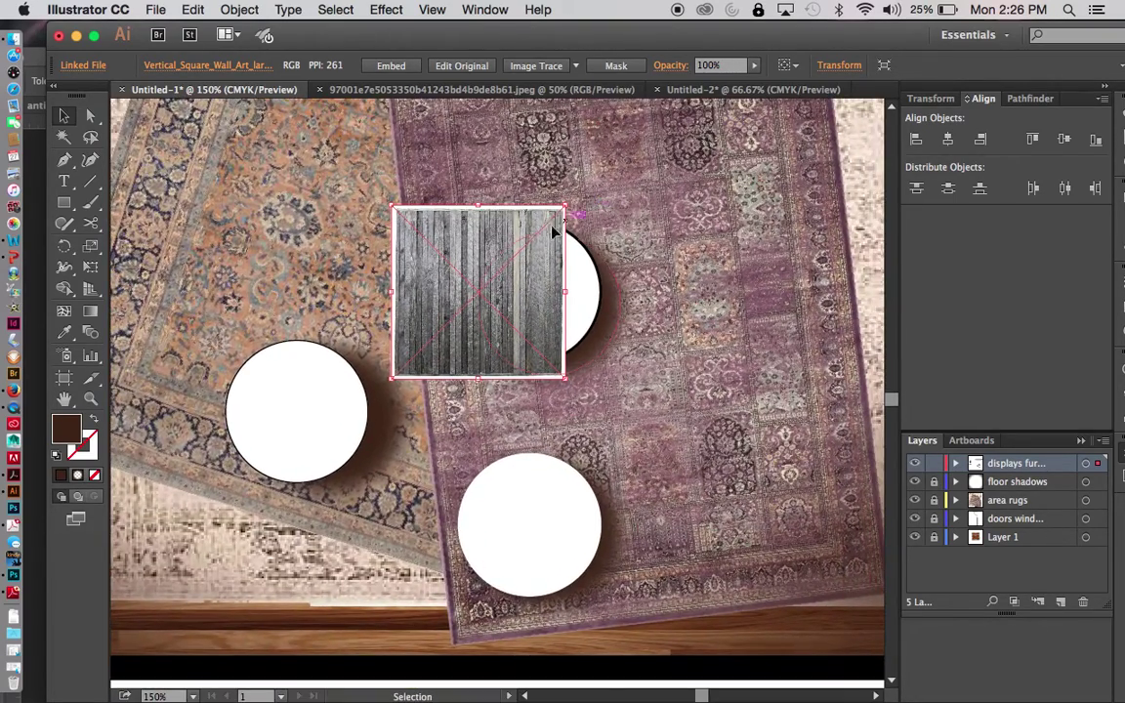
left_click(589, 304)
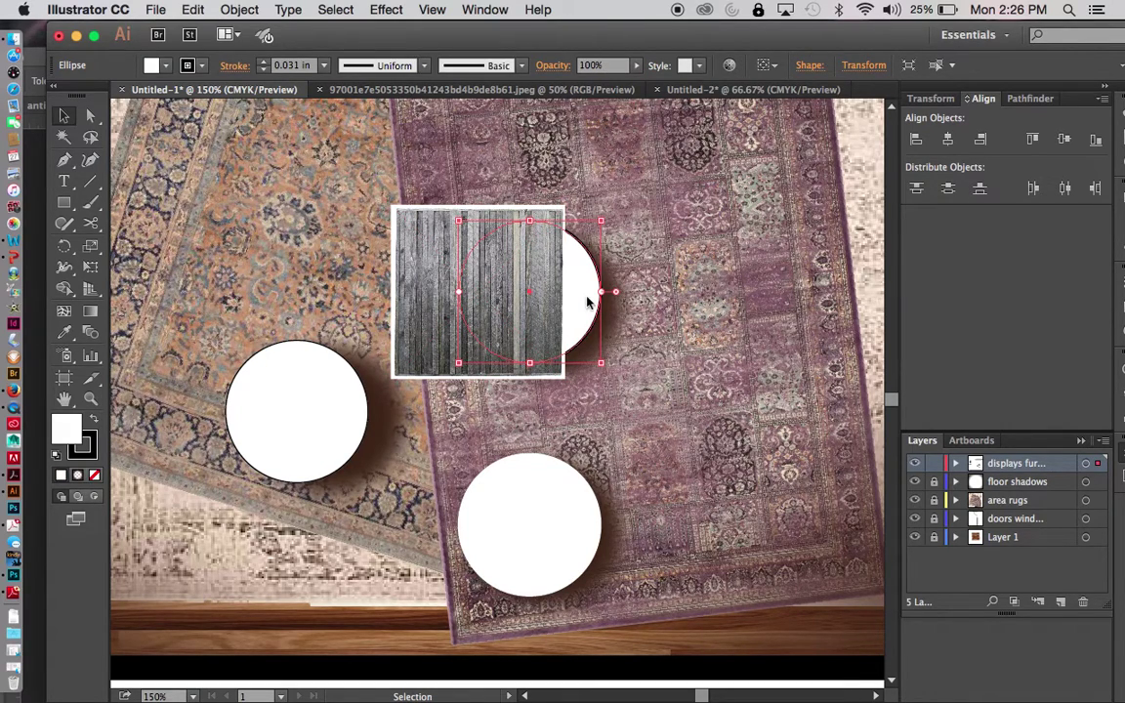
right_click(588, 304)
mouse_move(645, 542)
left_click(776, 539)
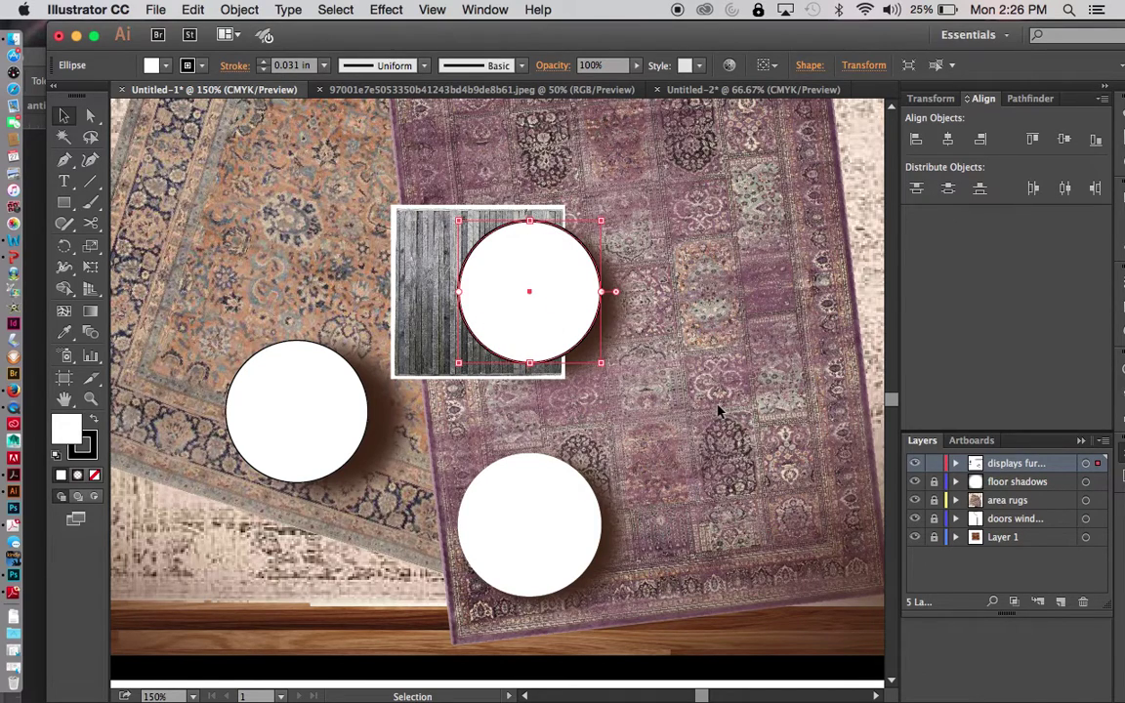
left_click(717, 411)
Centre the gray wood image behind the upper table circle so it extends past the circle on all sides
left_click(441, 281)
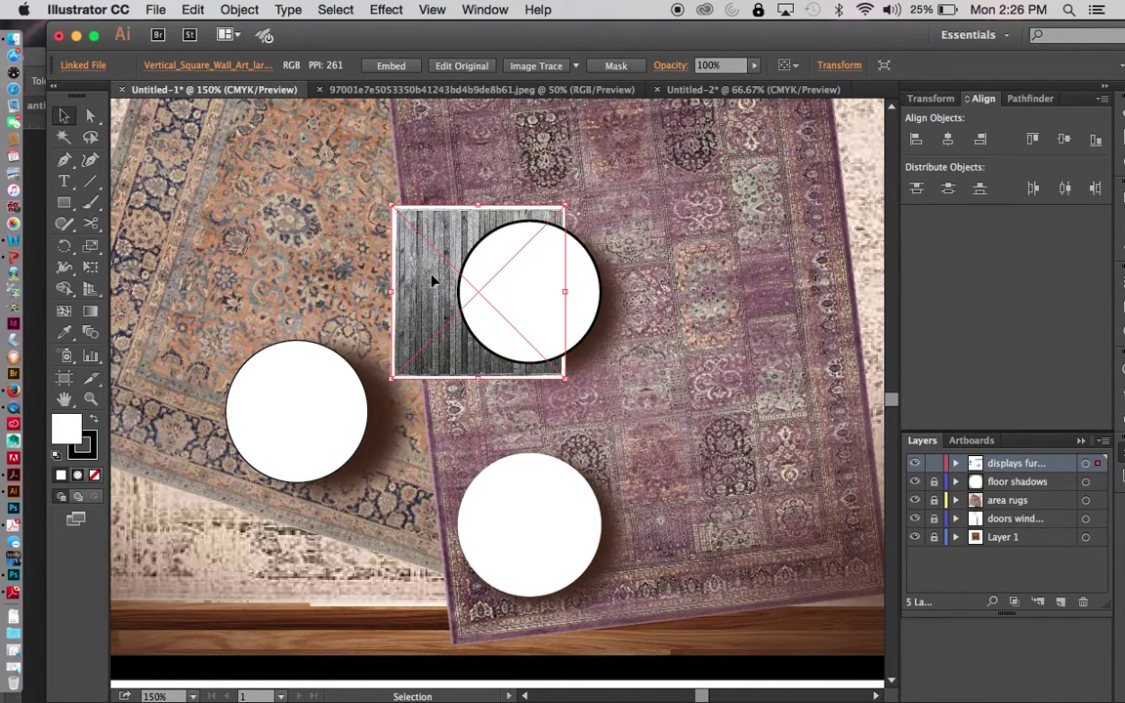
left_click_drag(434, 281, 490, 279)
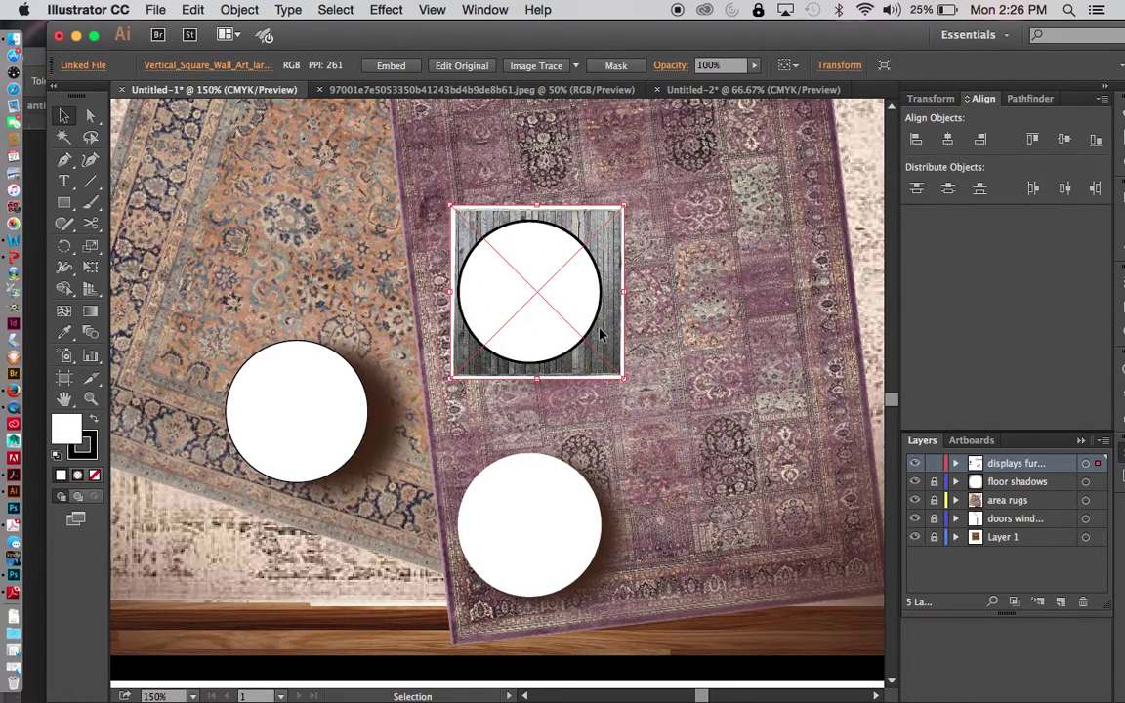
left_click_drag(601, 335, 594, 334)
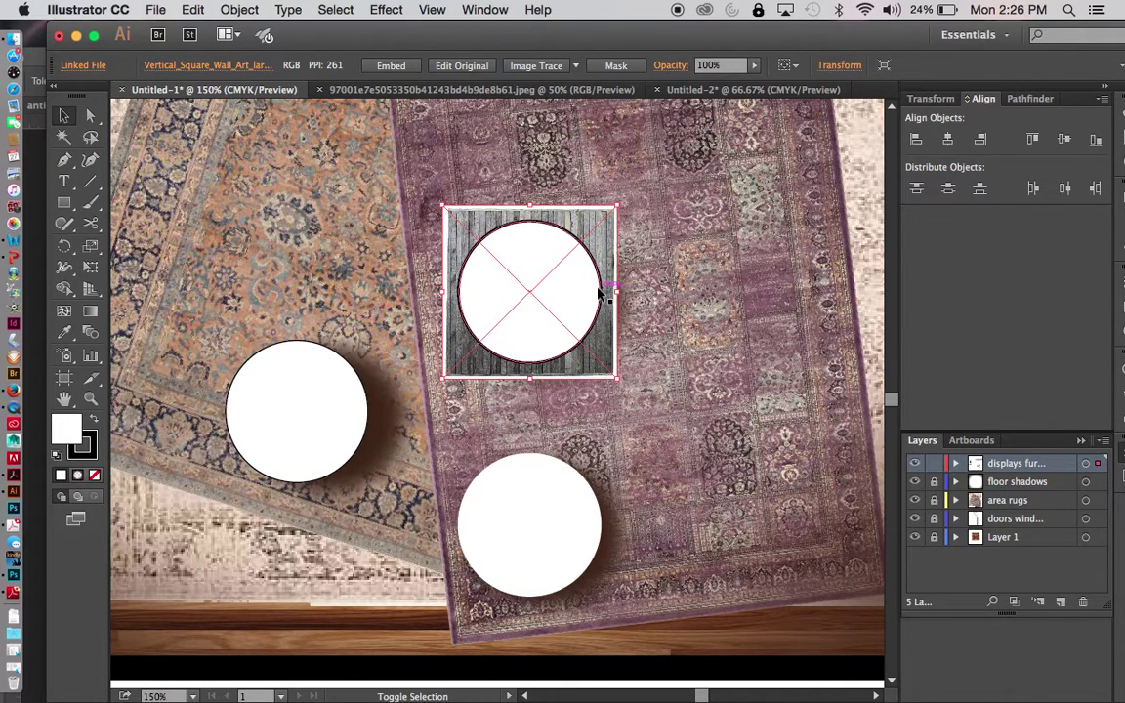
Make a clipping mask from the upper table circle and the gray wood image
left_click(576, 297, "shift")
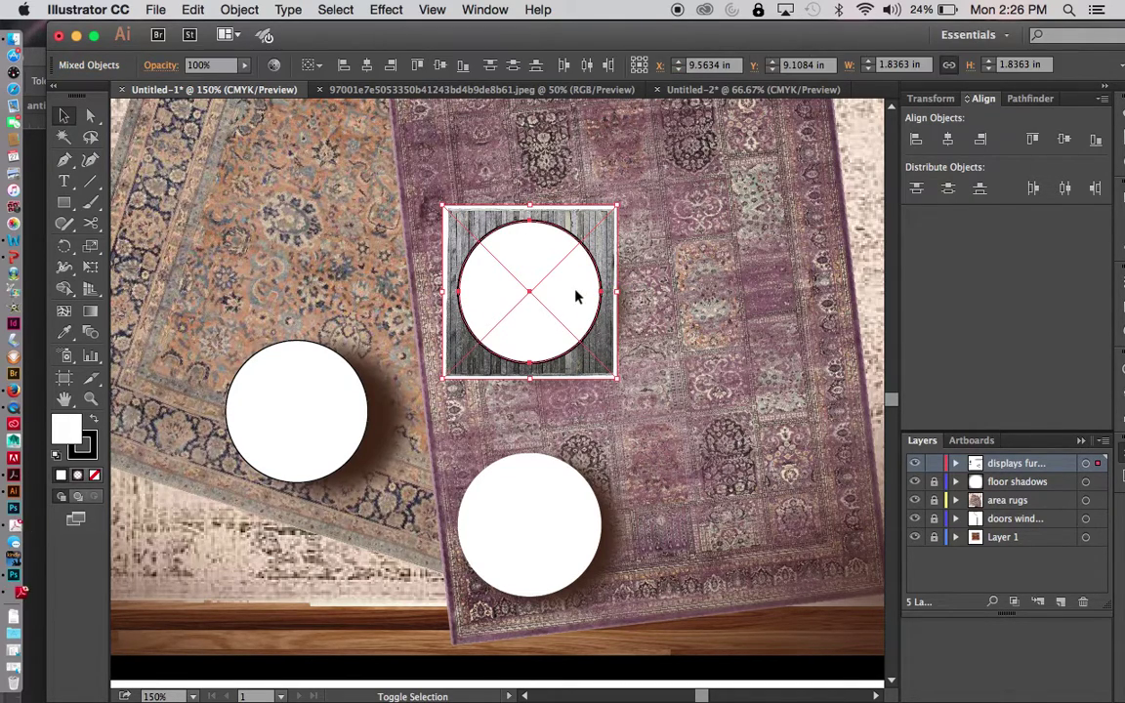
right_click(679, 263)
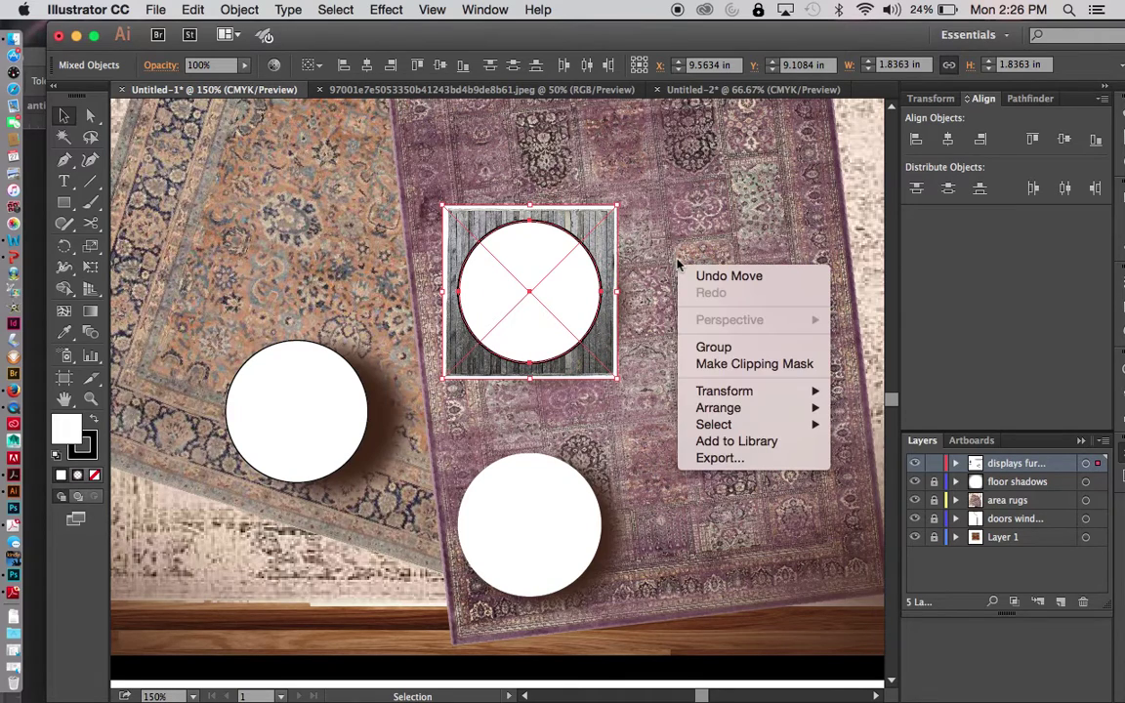
left_click(693, 365)
left_click(695, 370)
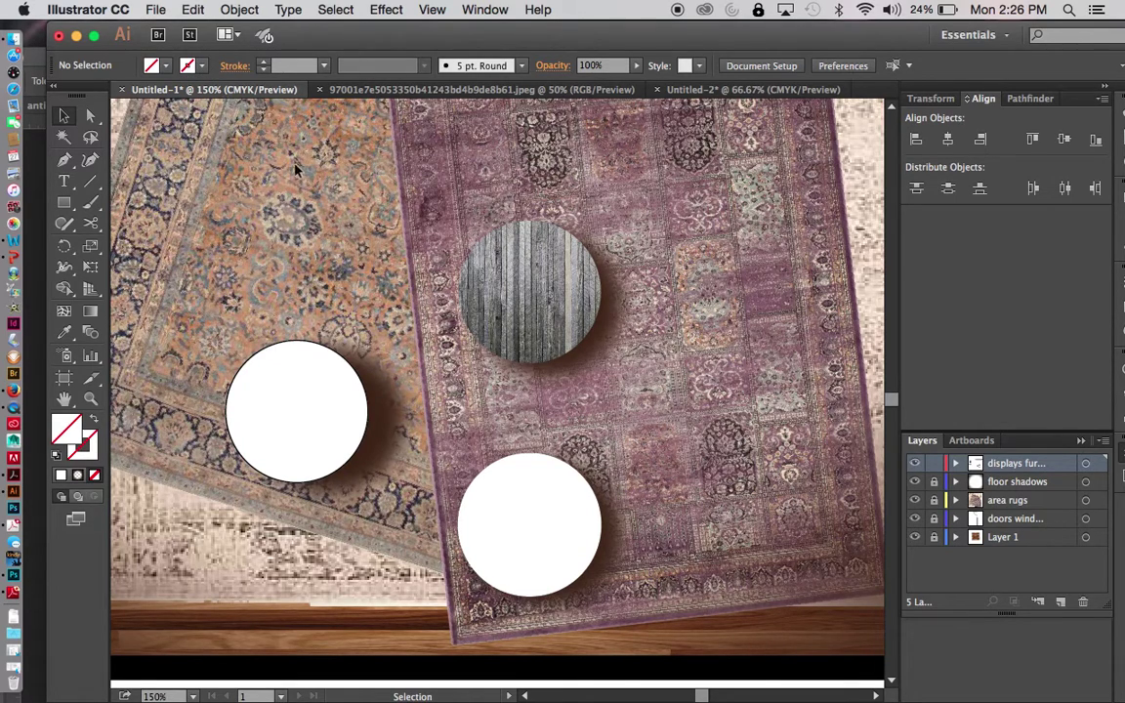
Give the clipping circle of the wood-textured table a black stroke of 0.031 in
left_click(562, 292)
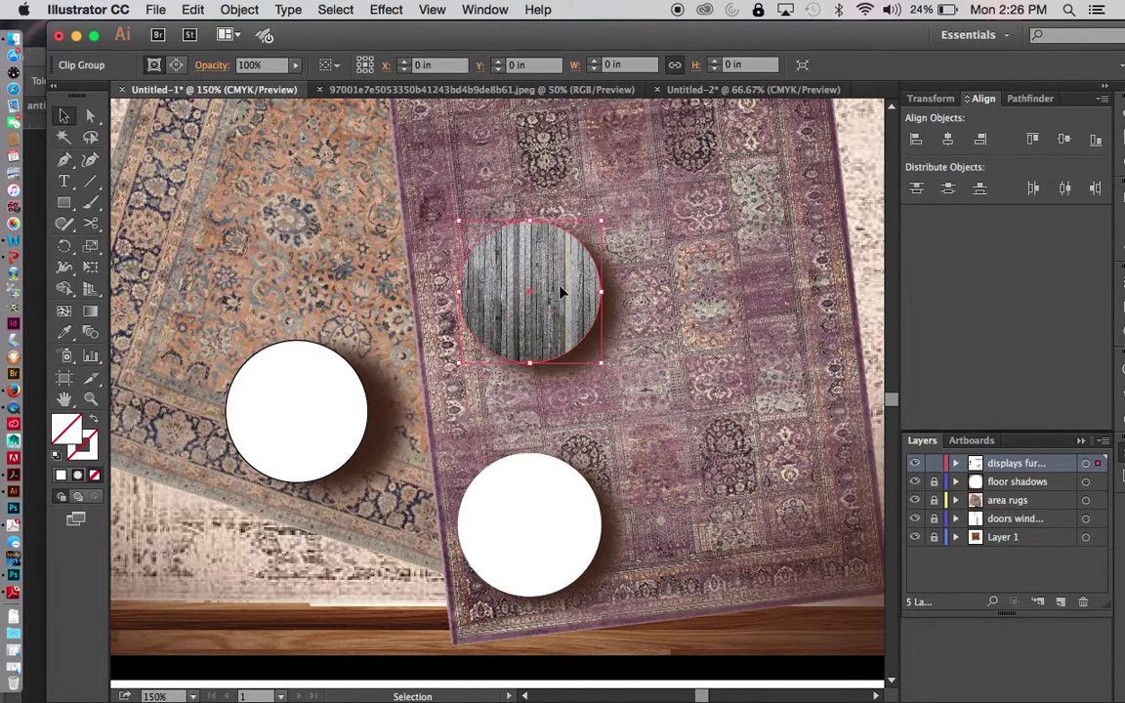
left_click(178, 66)
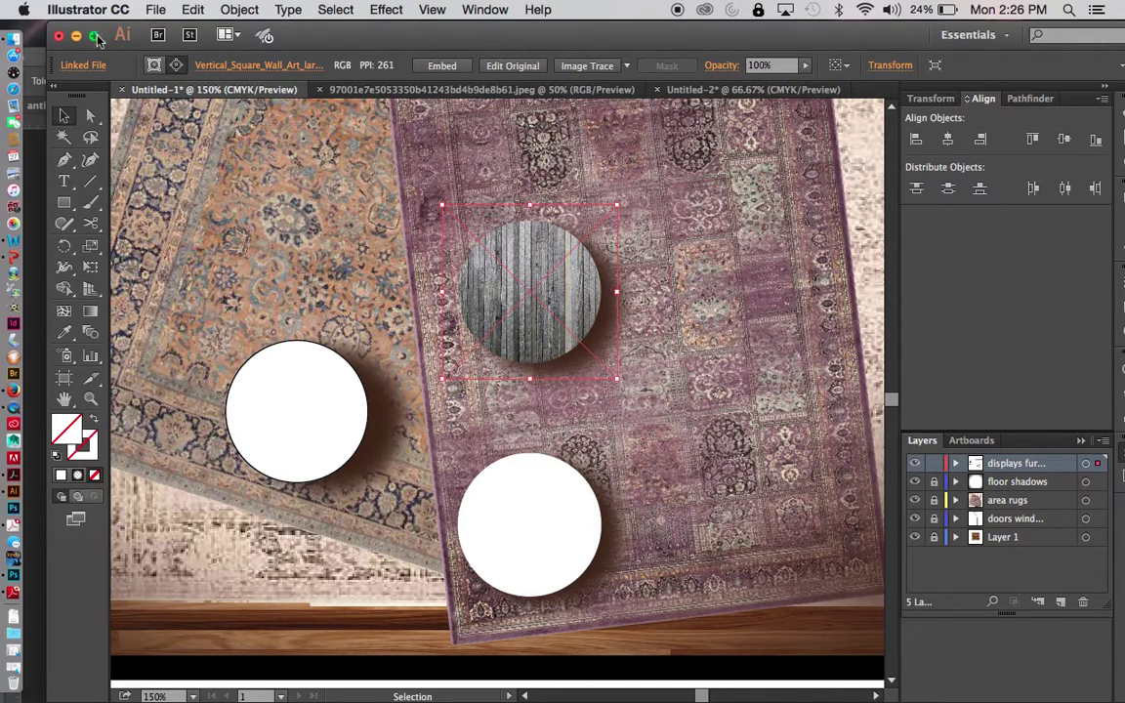
left_click(154, 67)
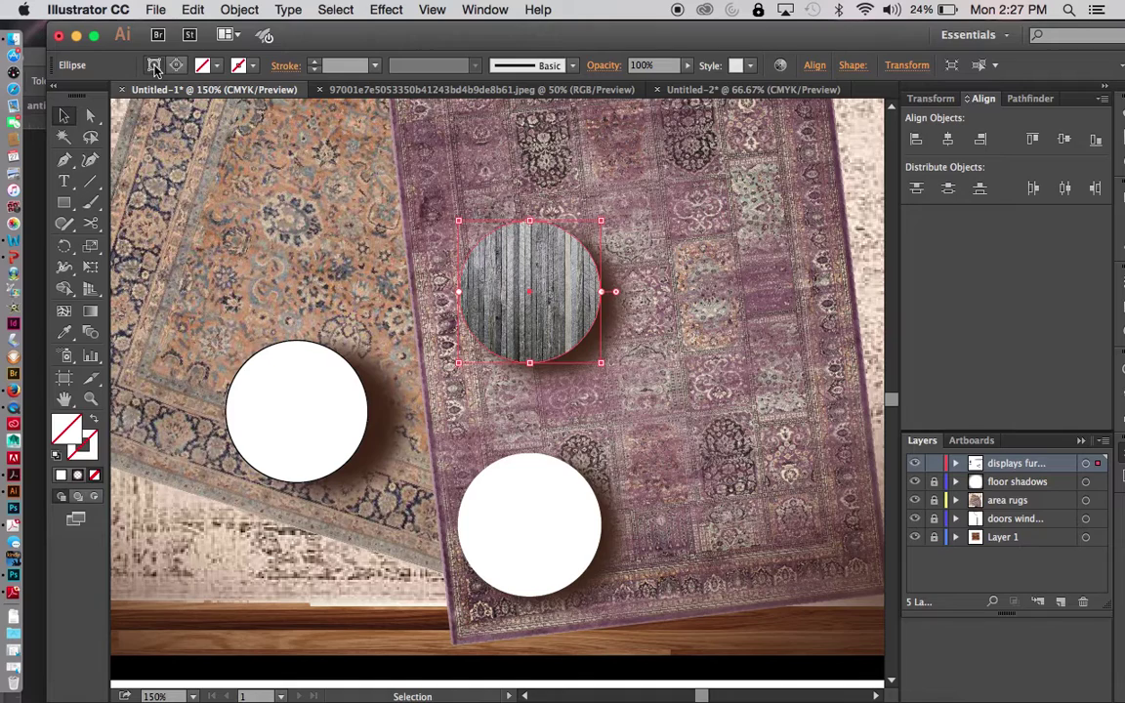
left_click(255, 69)
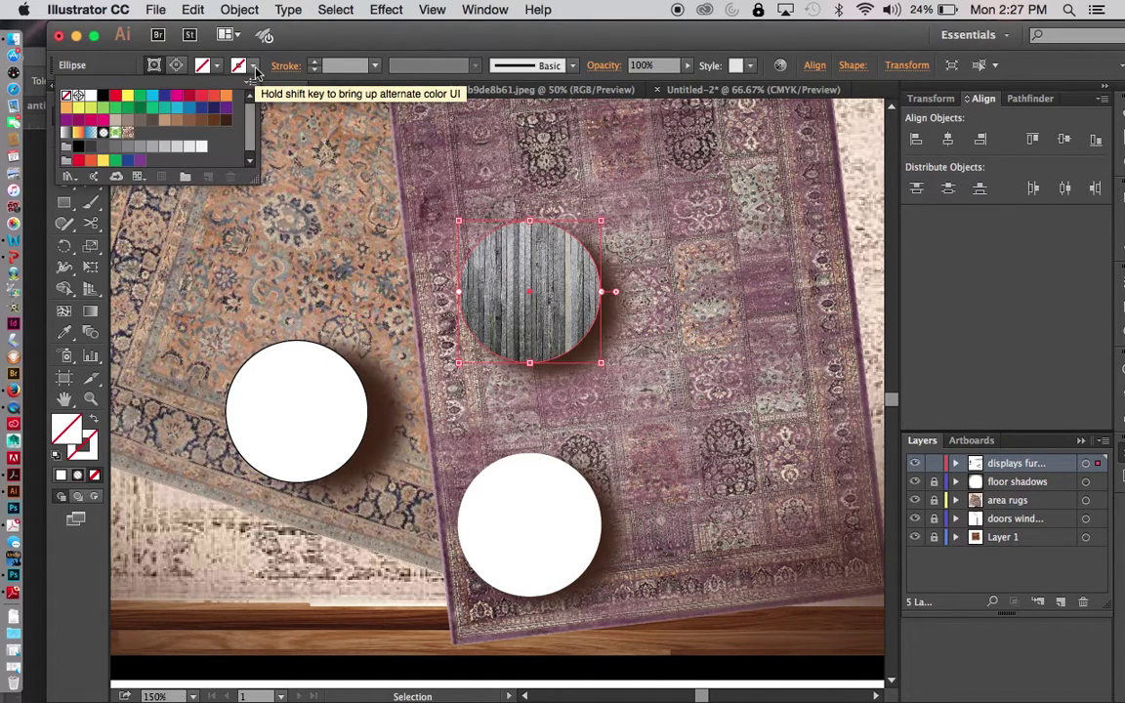
left_click(103, 97)
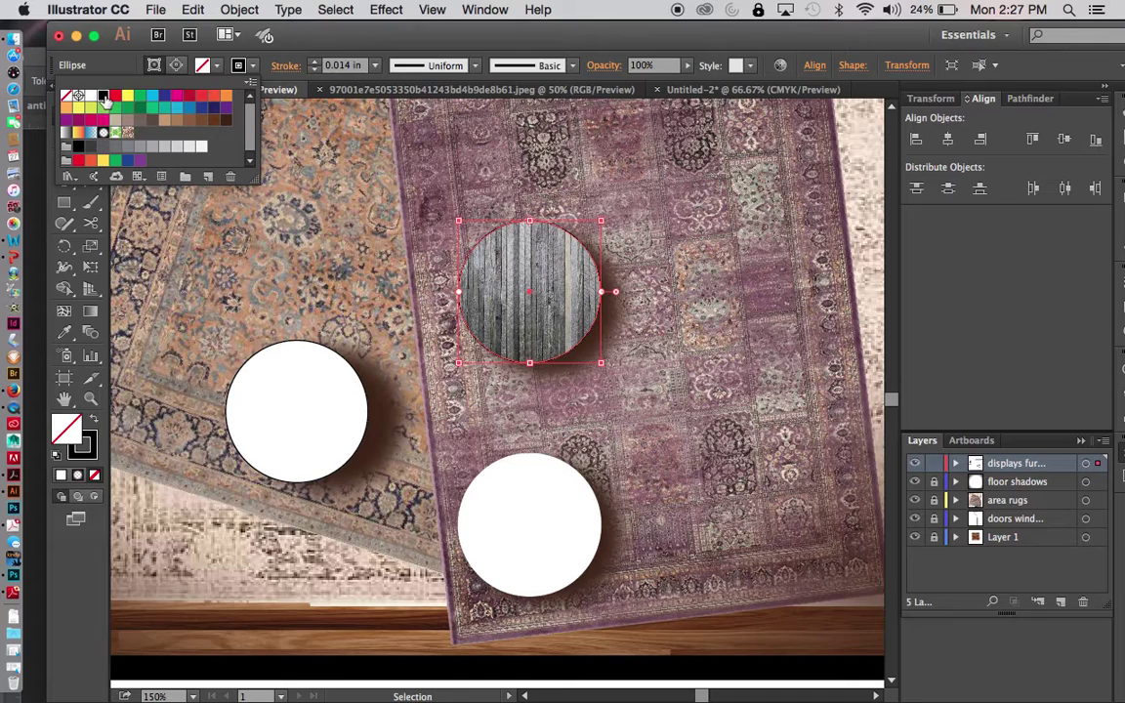
left_click(376, 66)
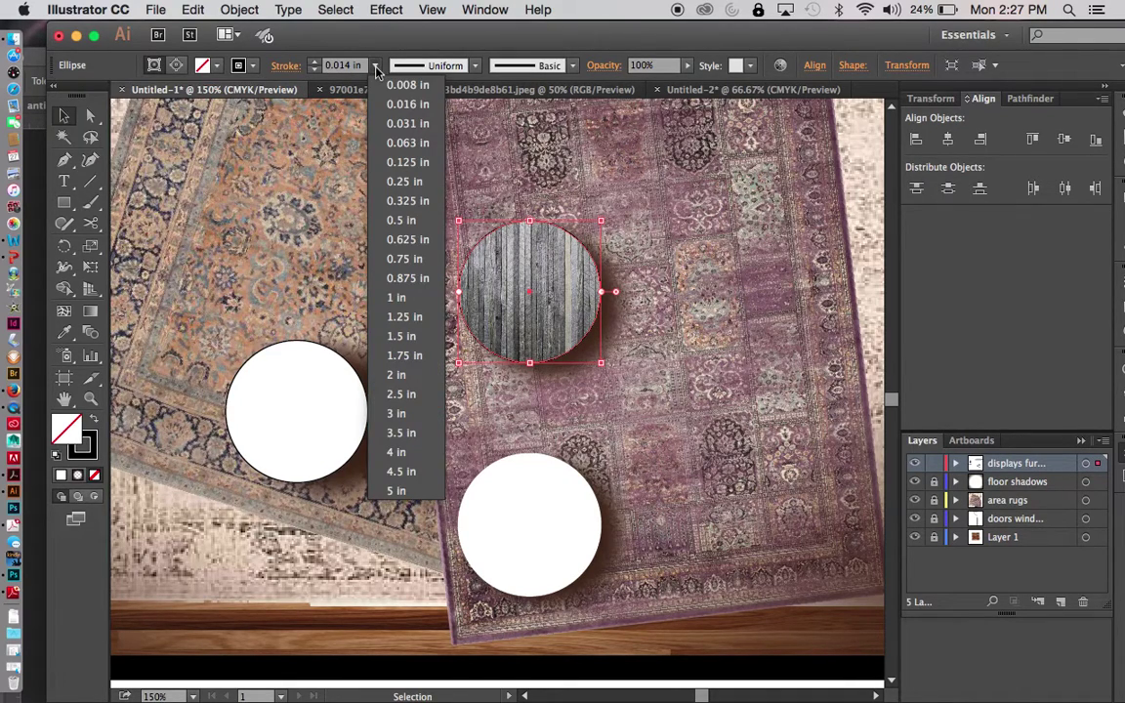
left_click(391, 130)
left_click(693, 313)
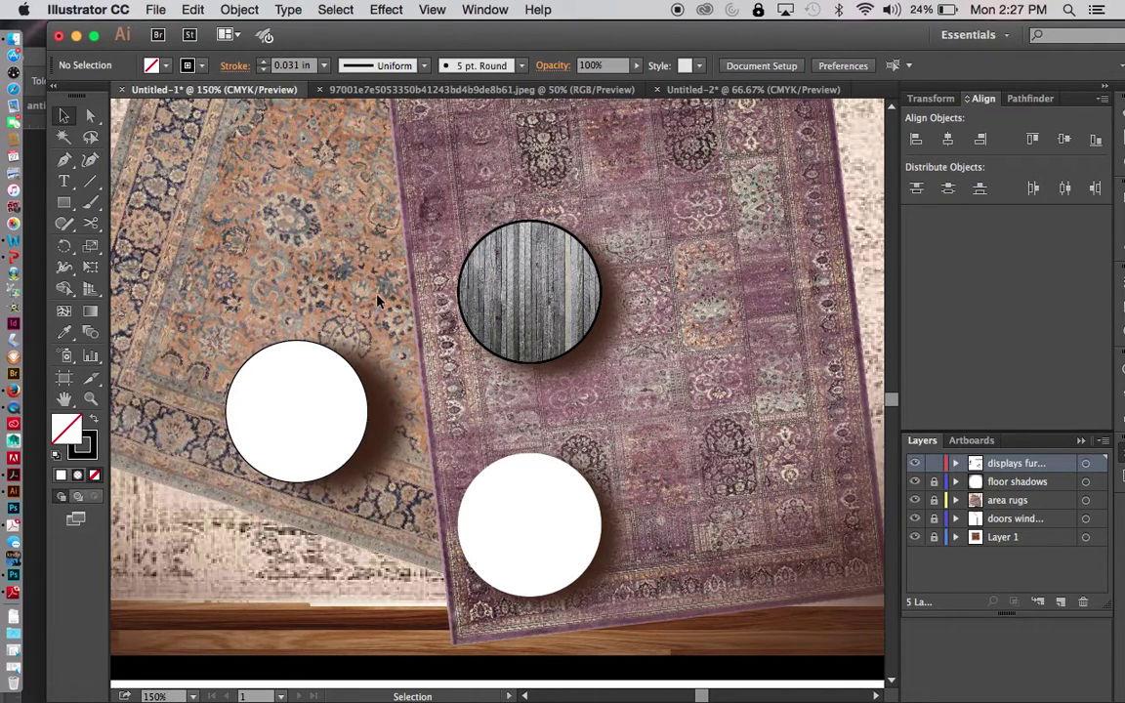
Place the horizontal weathered plank image behind the left white table circle and rotate it slightly counterclockwise
key("super+minus")
key("super+minus")
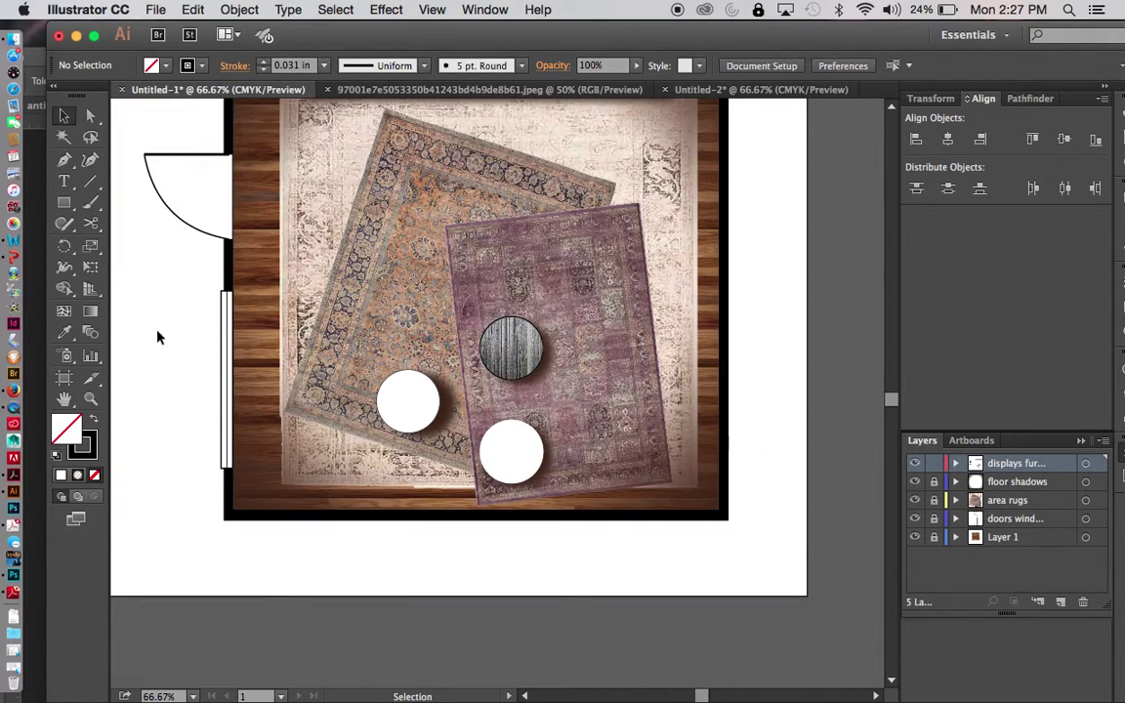
left_click_drag(163, 326, 356, 329)
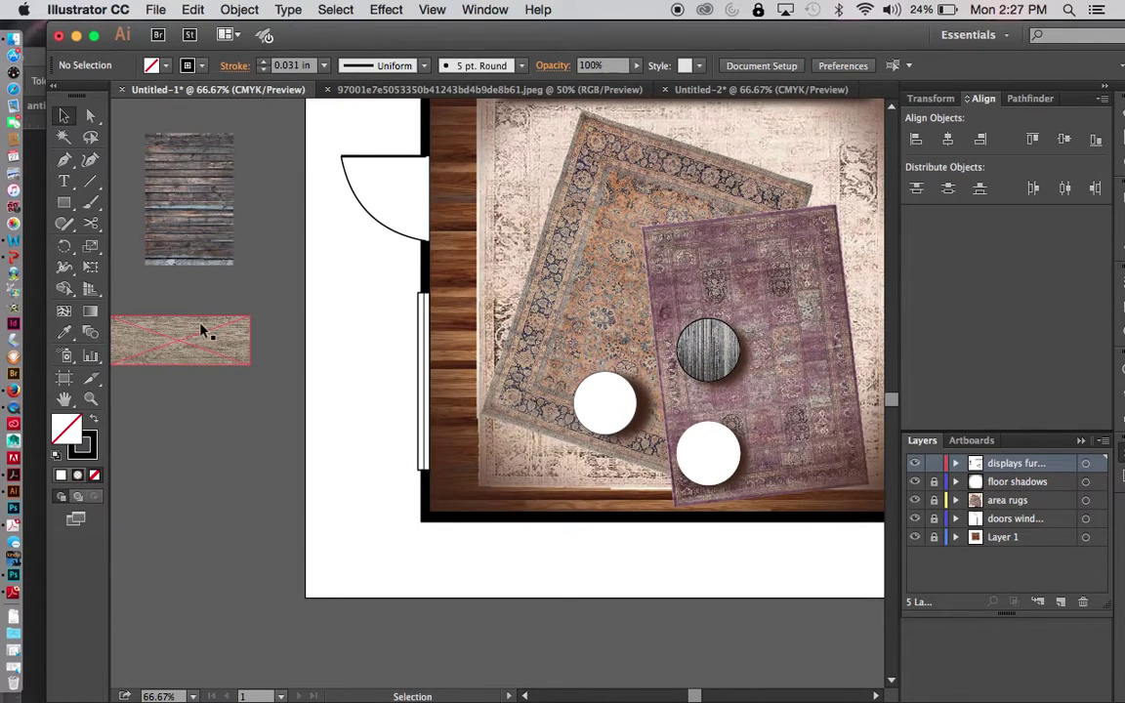
left_click_drag(220, 212, 622, 410)
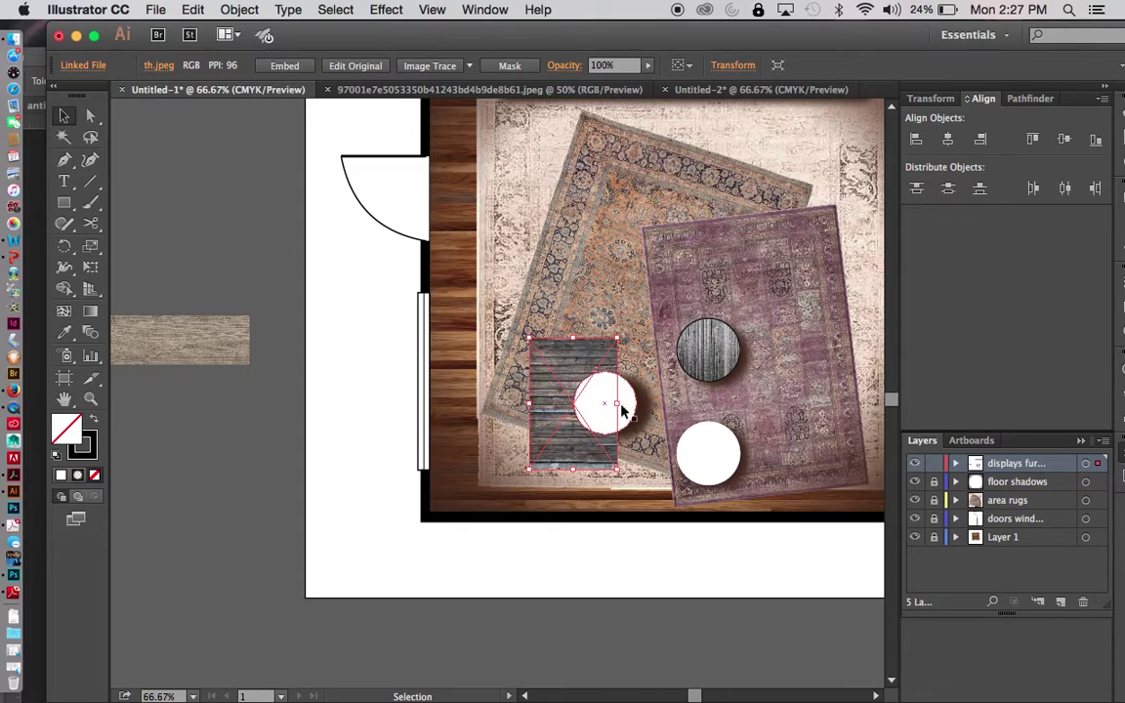
left_click_drag(581, 452, 620, 452)
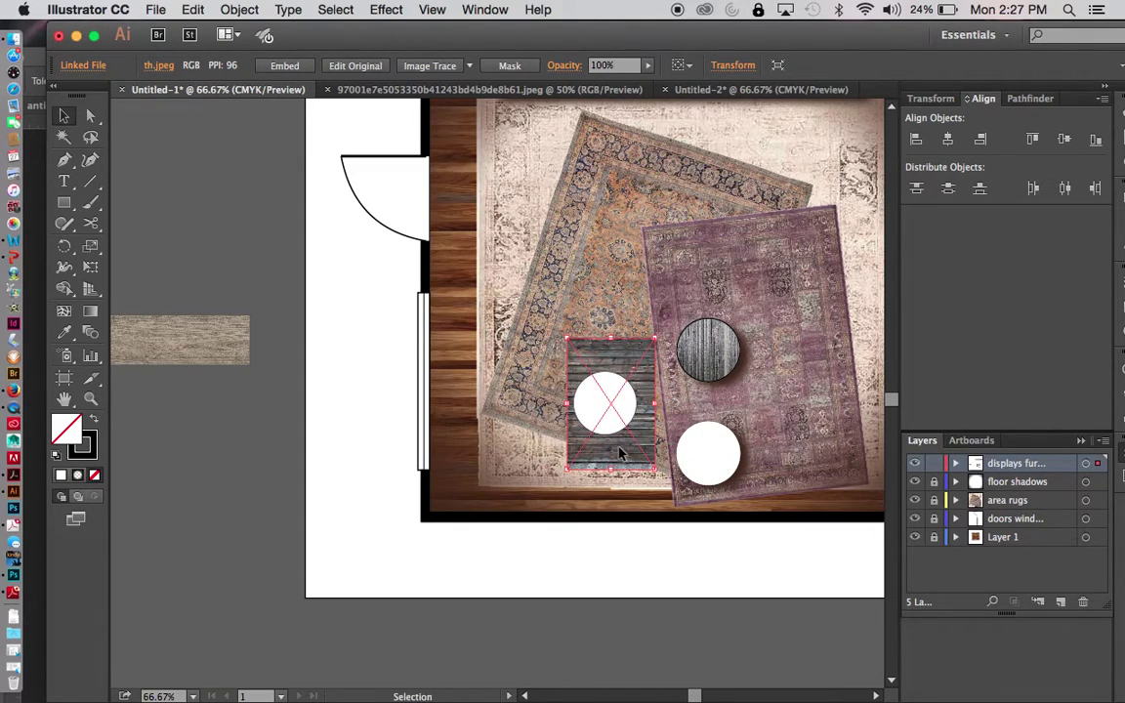
left_click_drag(563, 327, 533, 340)
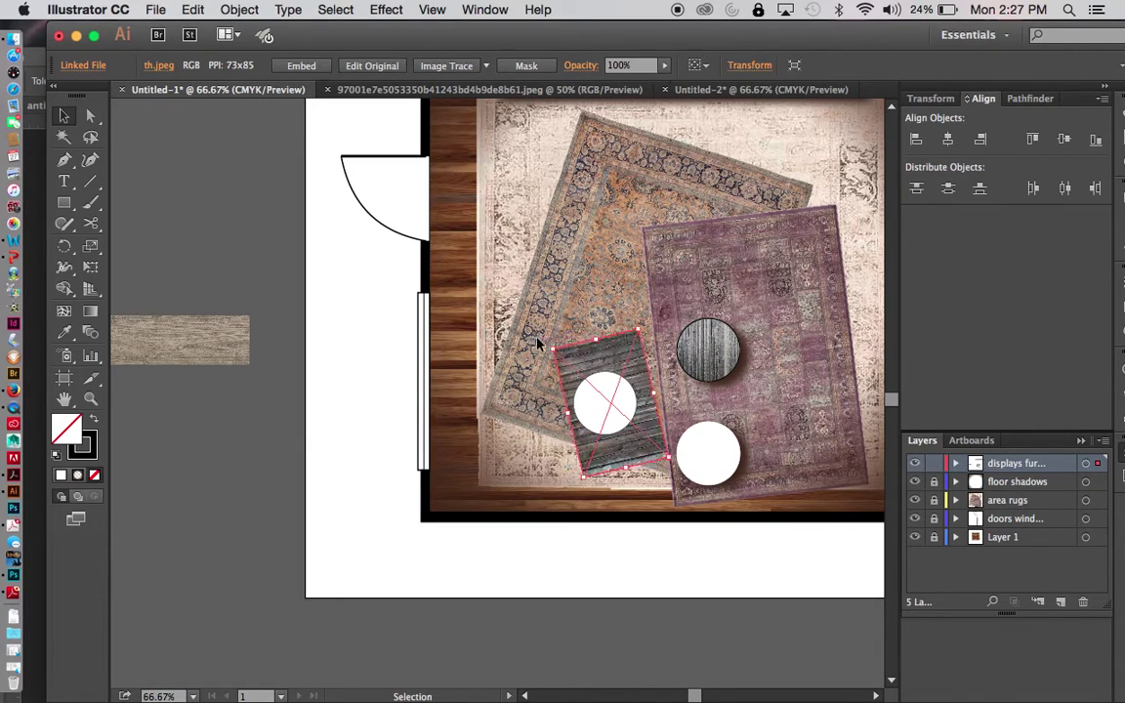
Duplicate the tilted plank image, keeping one copy beside the floor plan and centring the other behind the left table circle
left_click(625, 415)
scroll(174, 368, "up", 3)
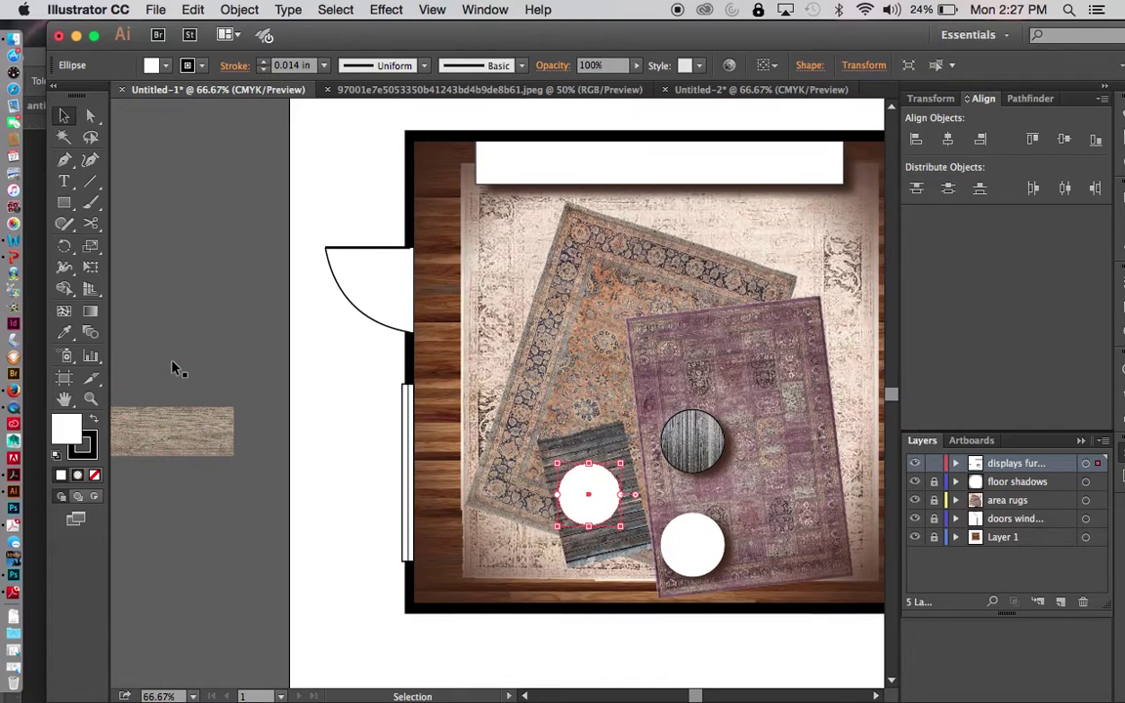
scroll(174, 368, "left", 4)
scroll(174, 368, "up", 2)
scroll(173, 368, "down", 4)
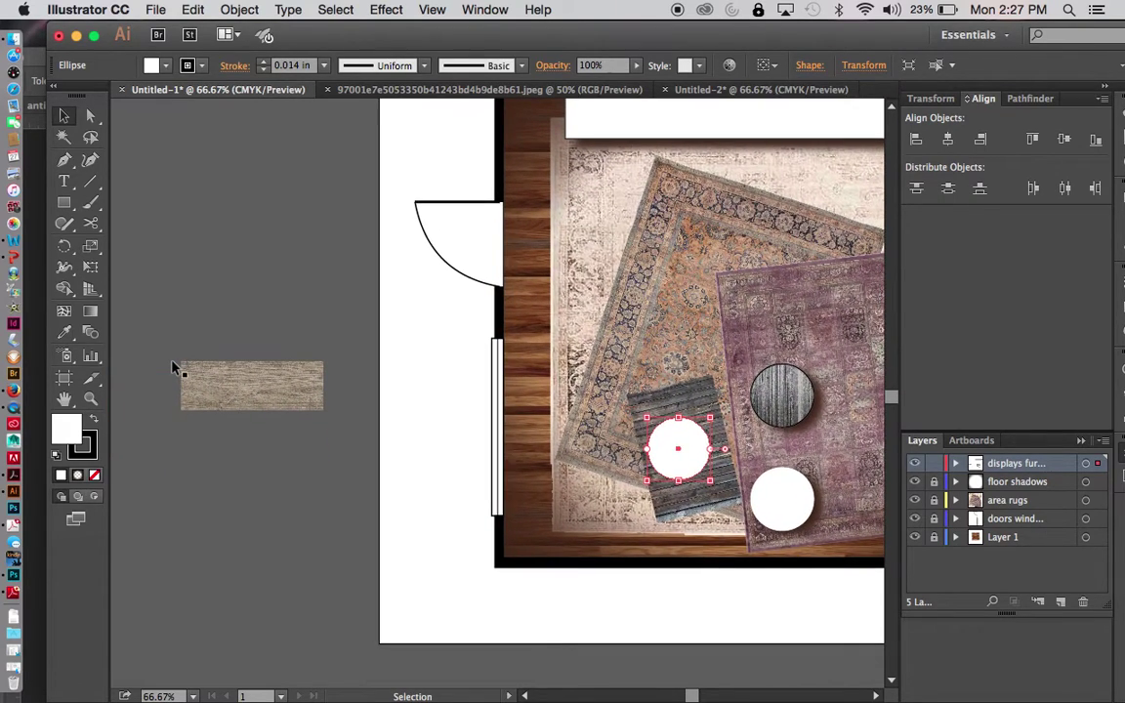
left_click(697, 400)
left_click_drag(698, 398, 429, 287)
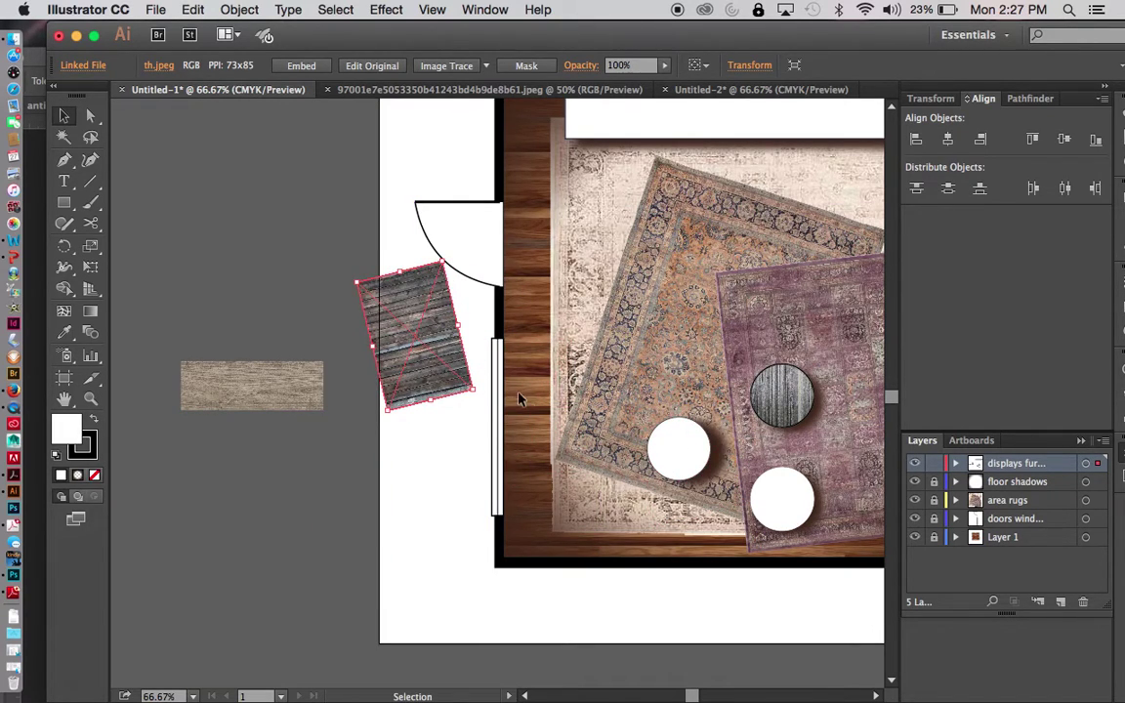
left_click_drag(441, 337, 392, 517)
left_click(452, 342)
left_click_drag(452, 342, 712, 455)
Make a clipping mask from the left table circle and the tilted plank image behind it
left_click(700, 451, "shift")
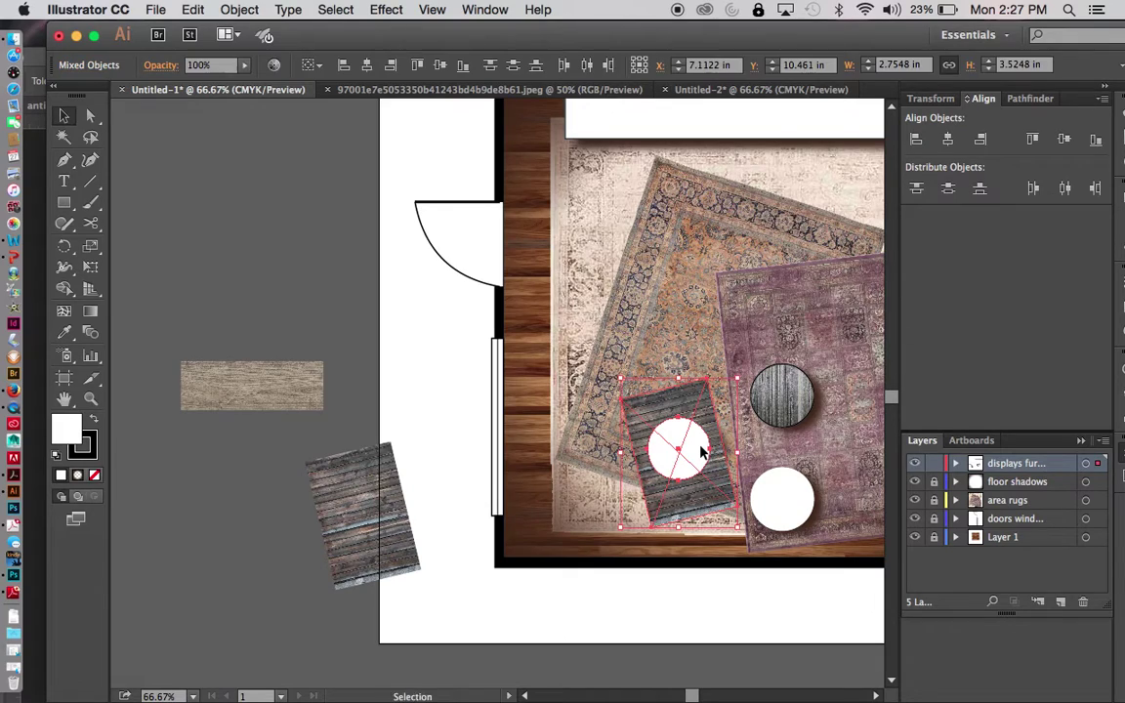
right_click(666, 283)
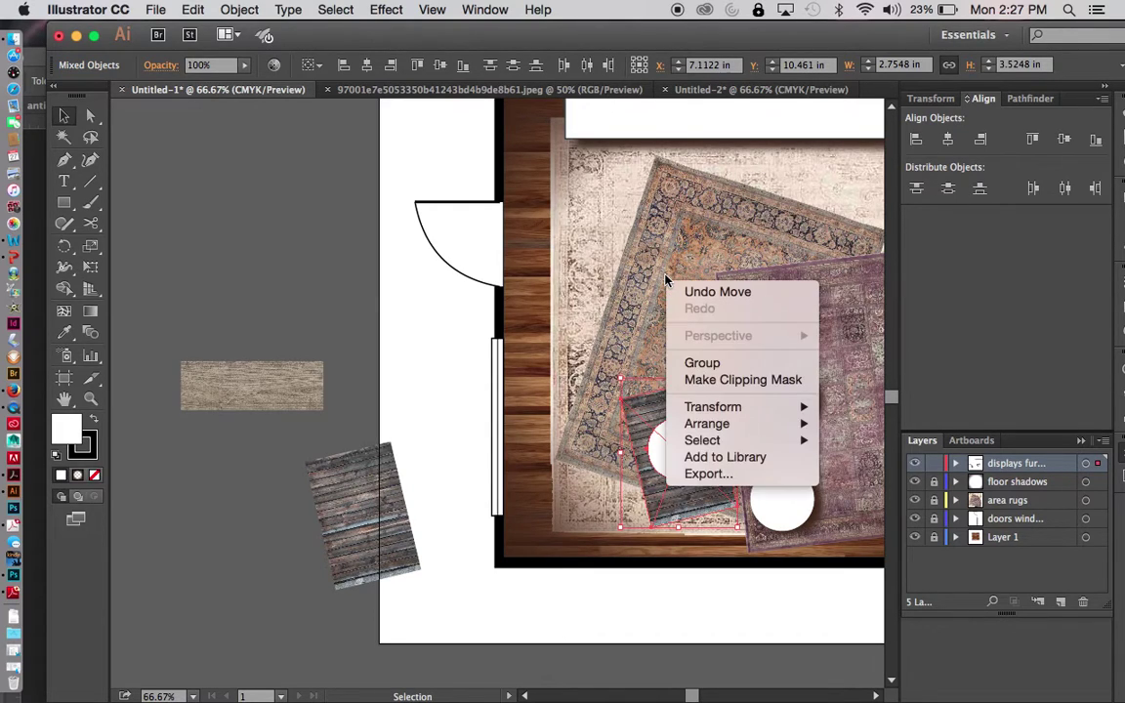
left_click(725, 386)
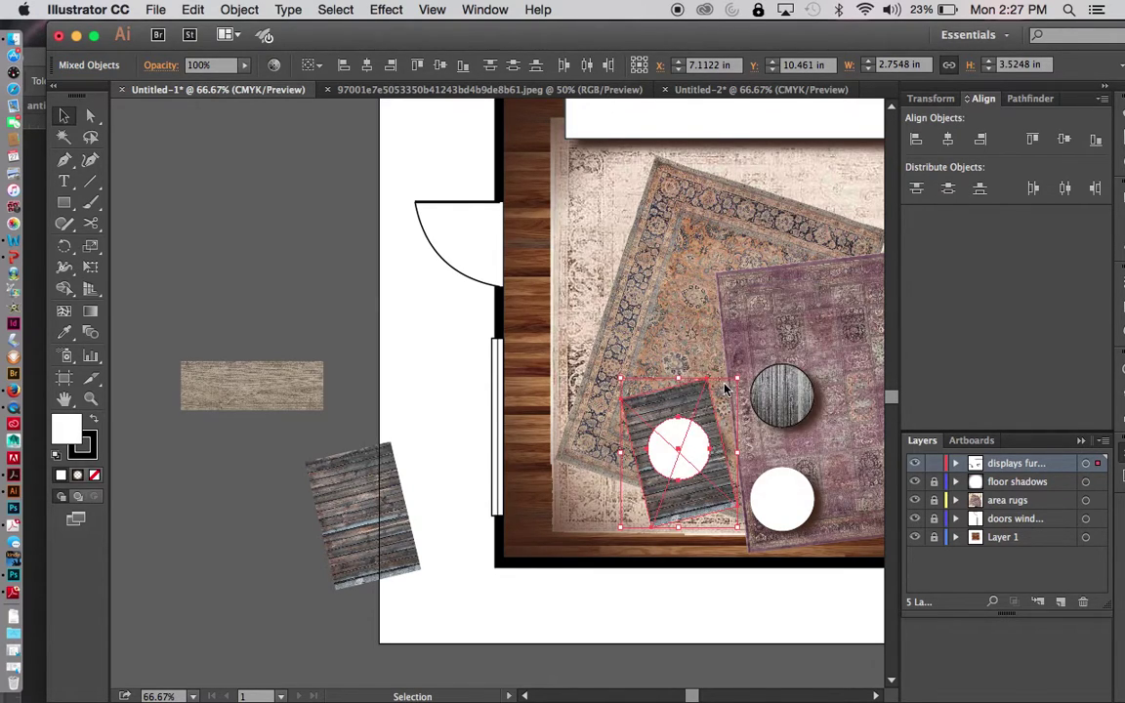
left_click(632, 410)
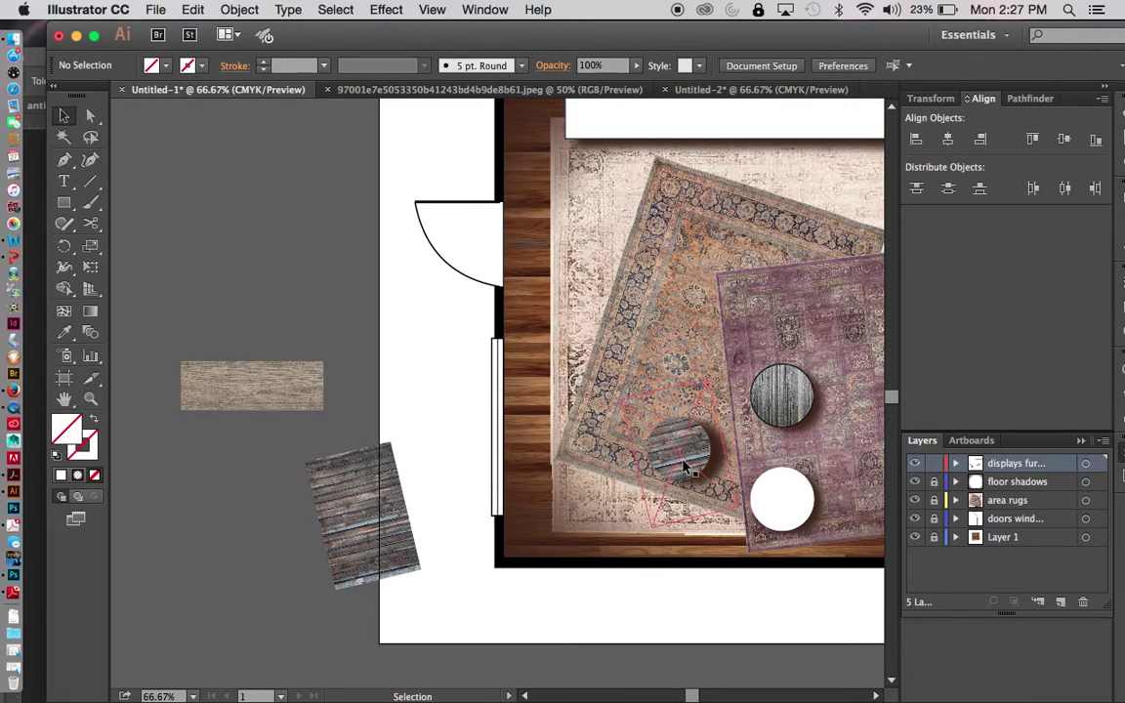
Give the clipping circle of the left plank-textured table a black stroke of 0.031 in
left_click(659, 444)
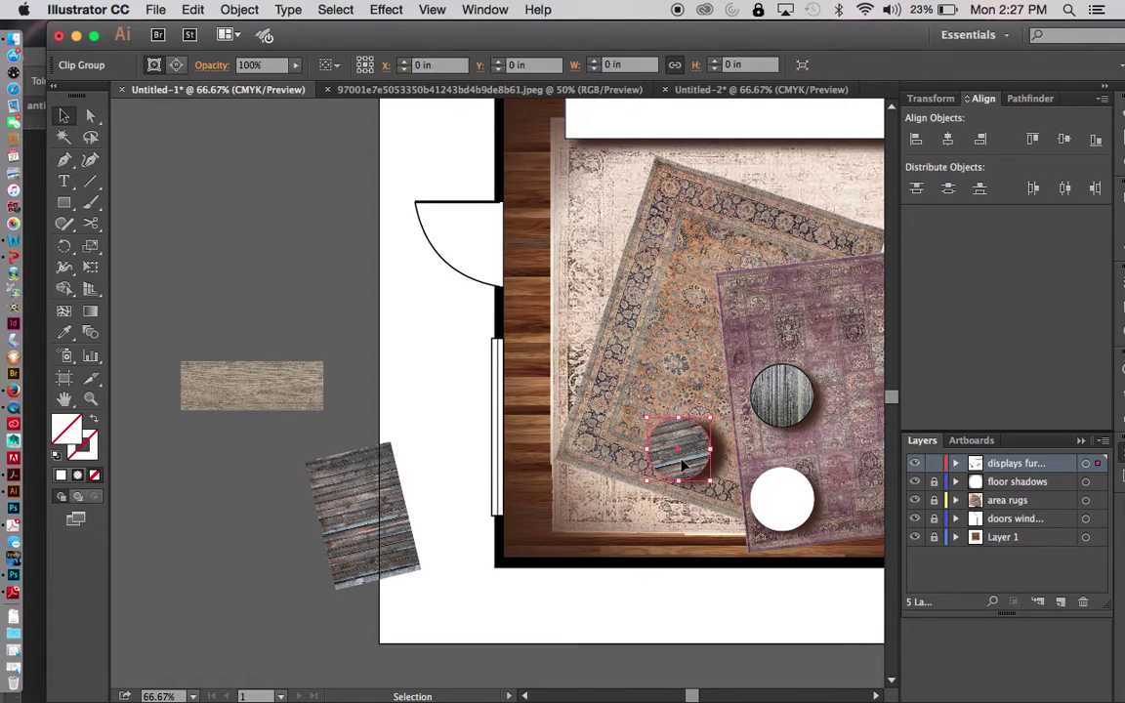
left_click(154, 66)
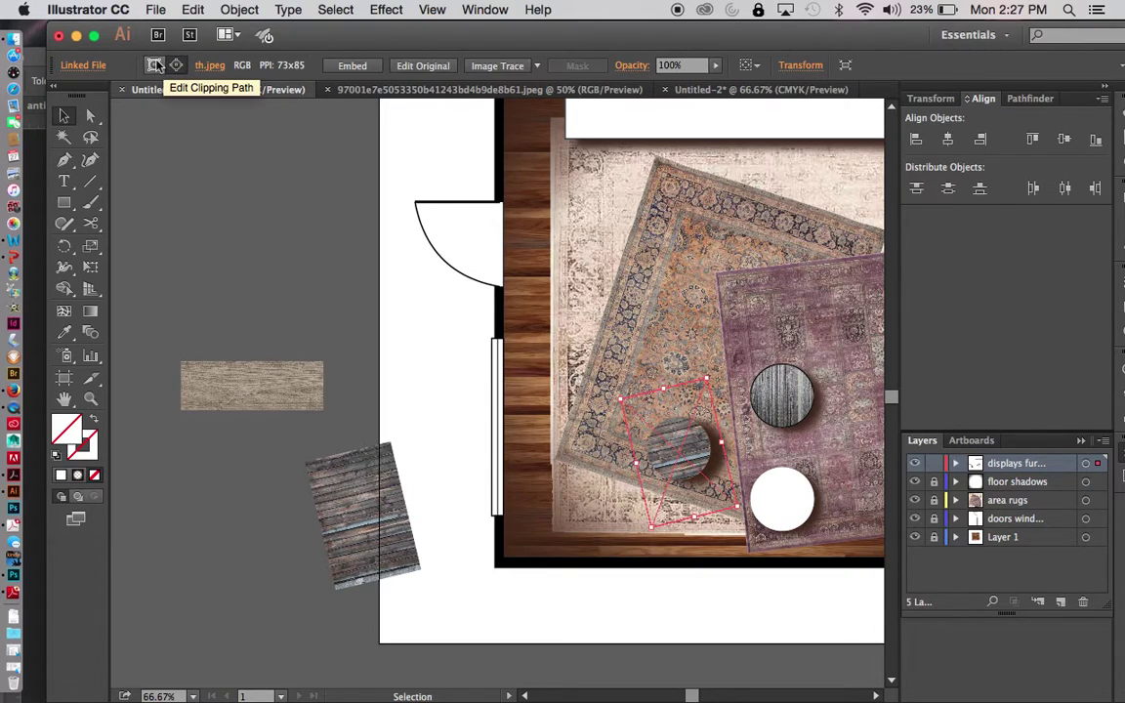
left_click(155, 66)
left_click(218, 65)
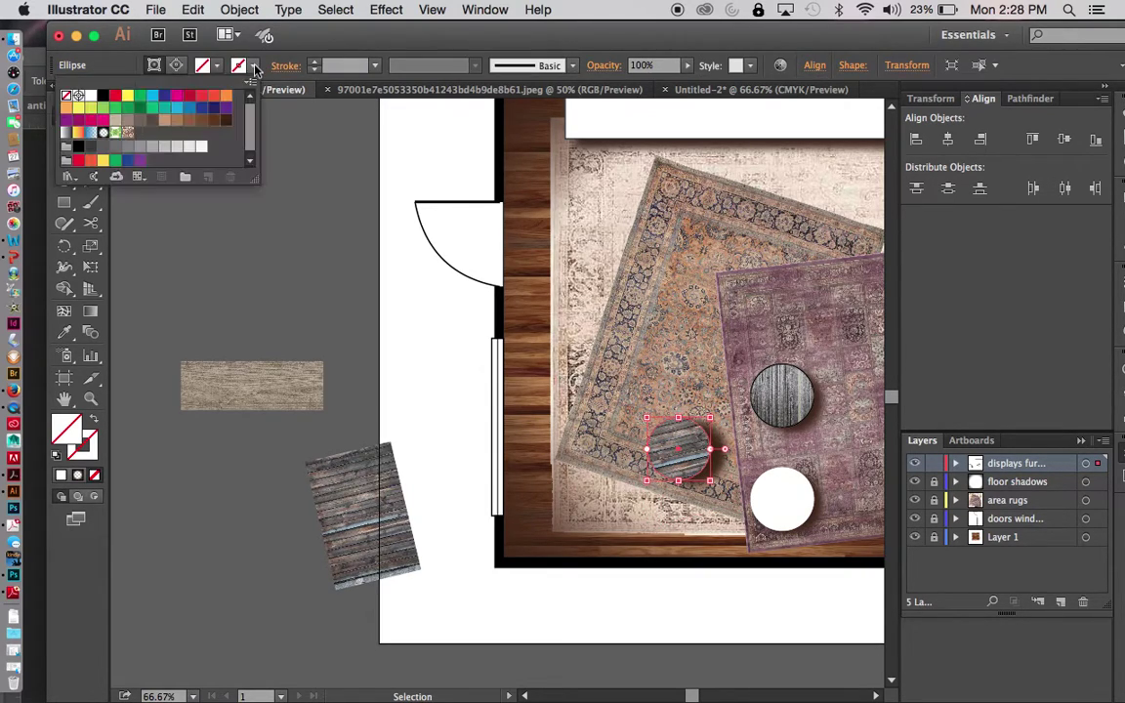
left_click(98, 93)
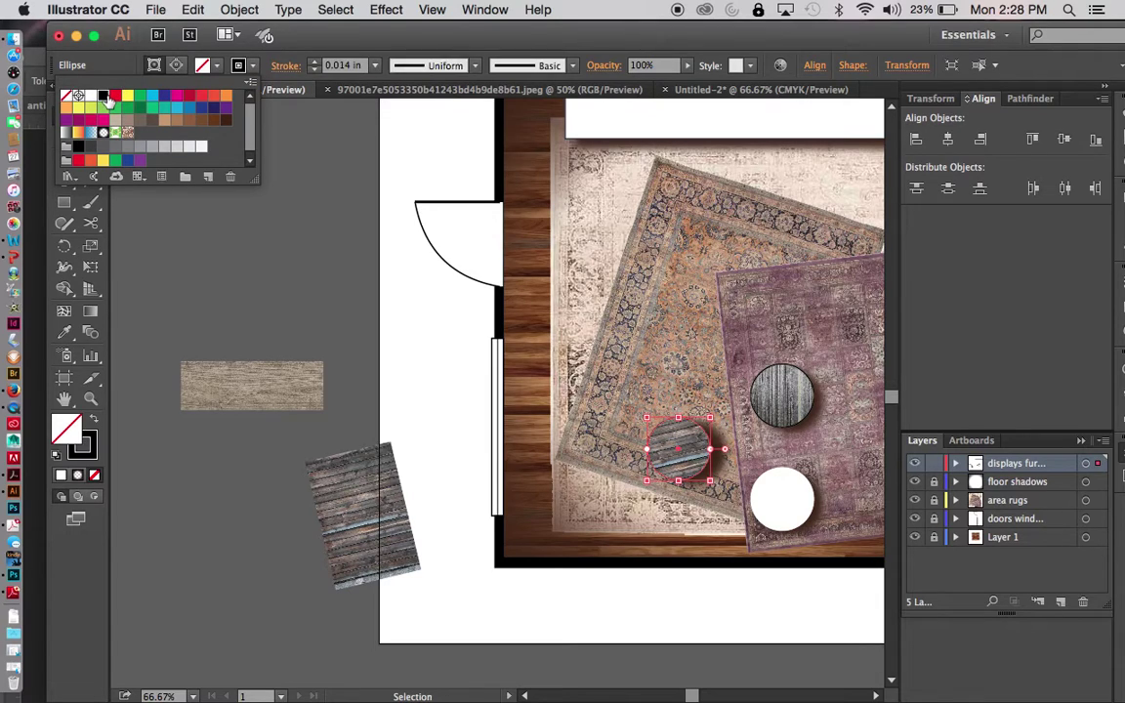
left_click(375, 66)
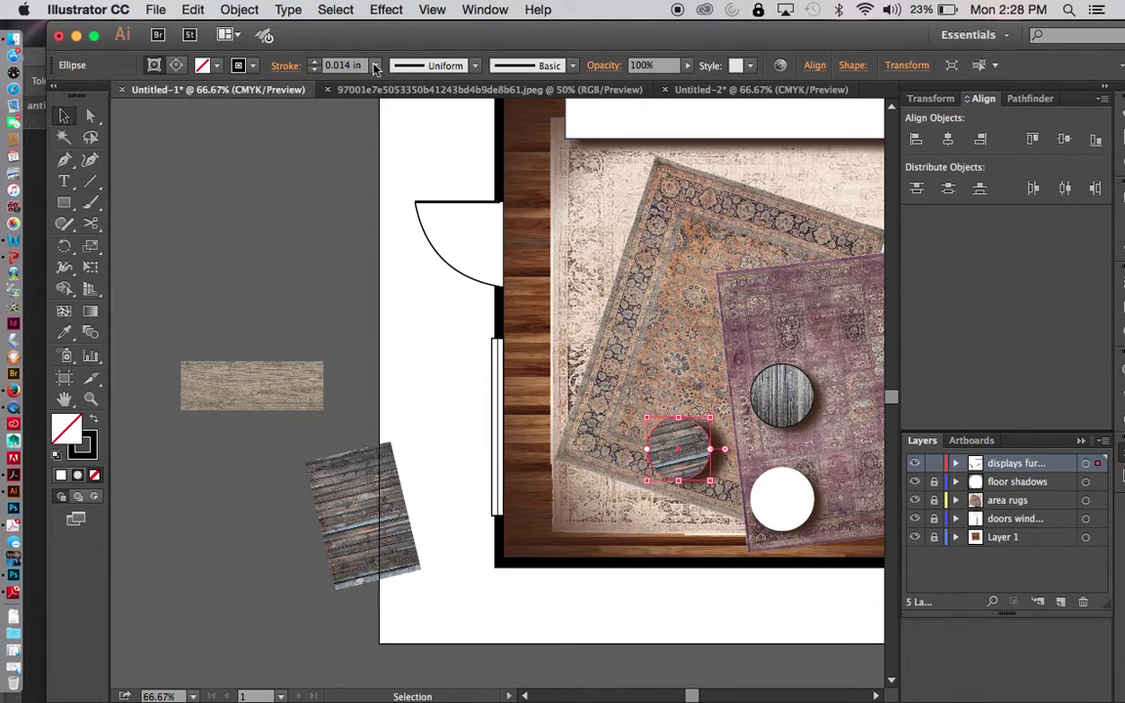
left_click(403, 123)
left_click(423, 331)
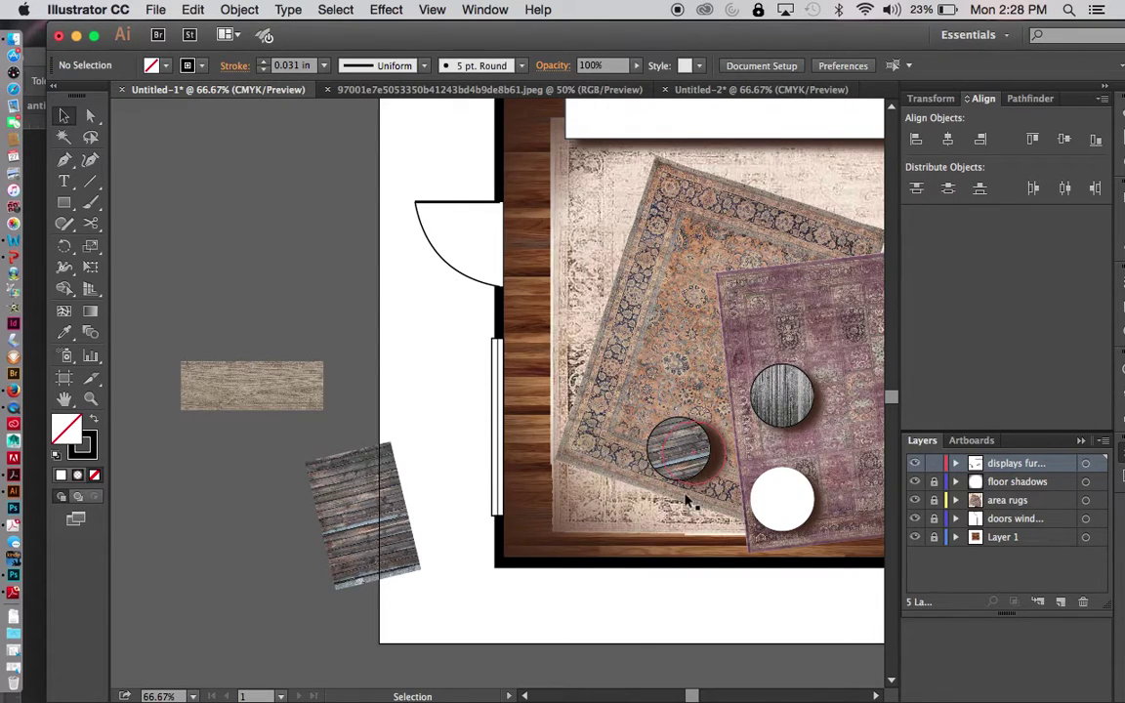
Move the spare plank image behind the lower white table circle and make a clipping mask from the two
left_click_drag(389, 527, 828, 546)
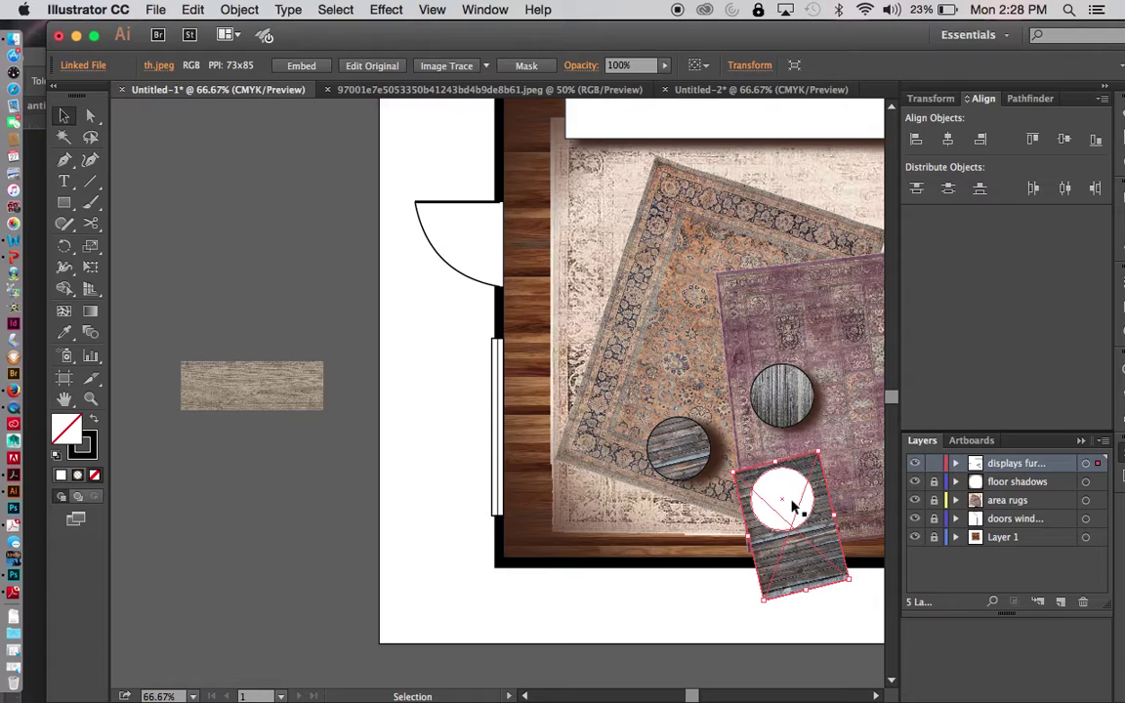
left_click(793, 505, "shift")
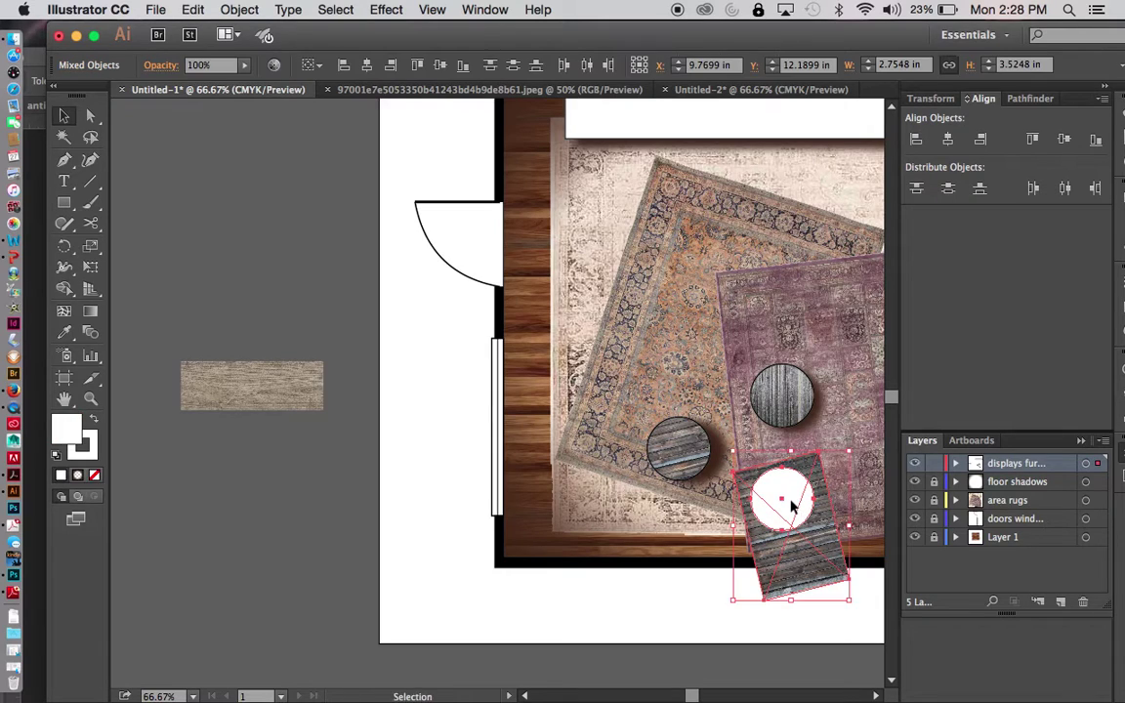
right_click(818, 303)
left_click(857, 404)
left_click(635, 610)
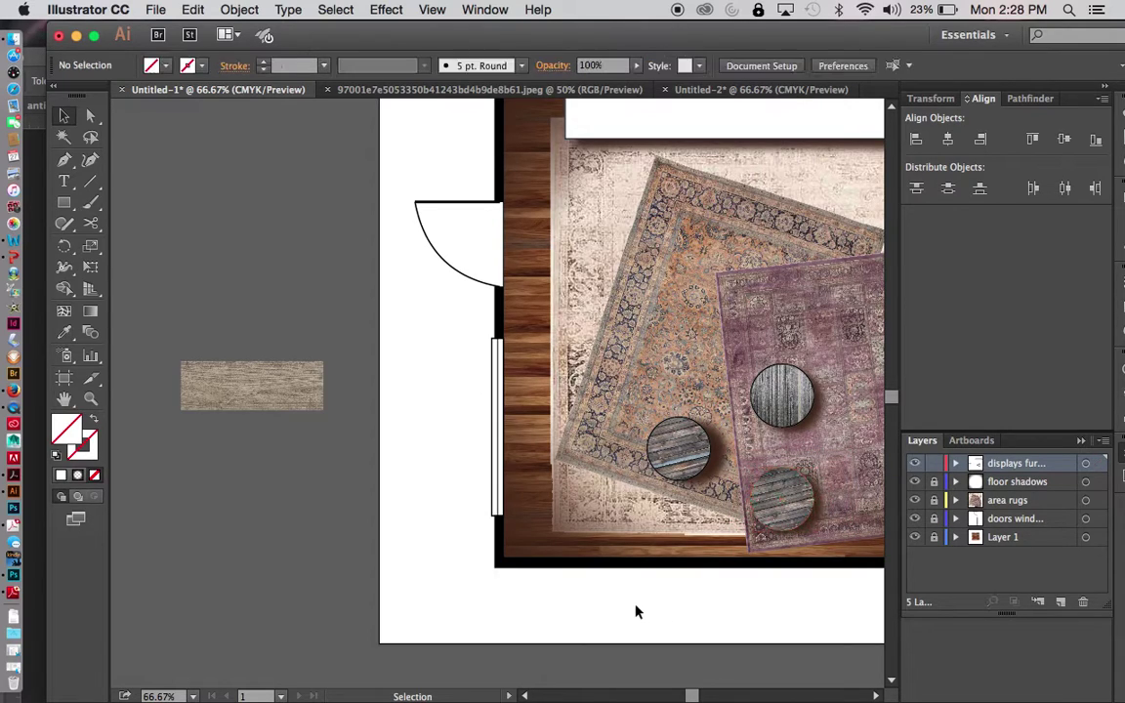
Give the clipping circle of the lower plank-textured table a black stroke of 0.031 in
left_click(786, 516)
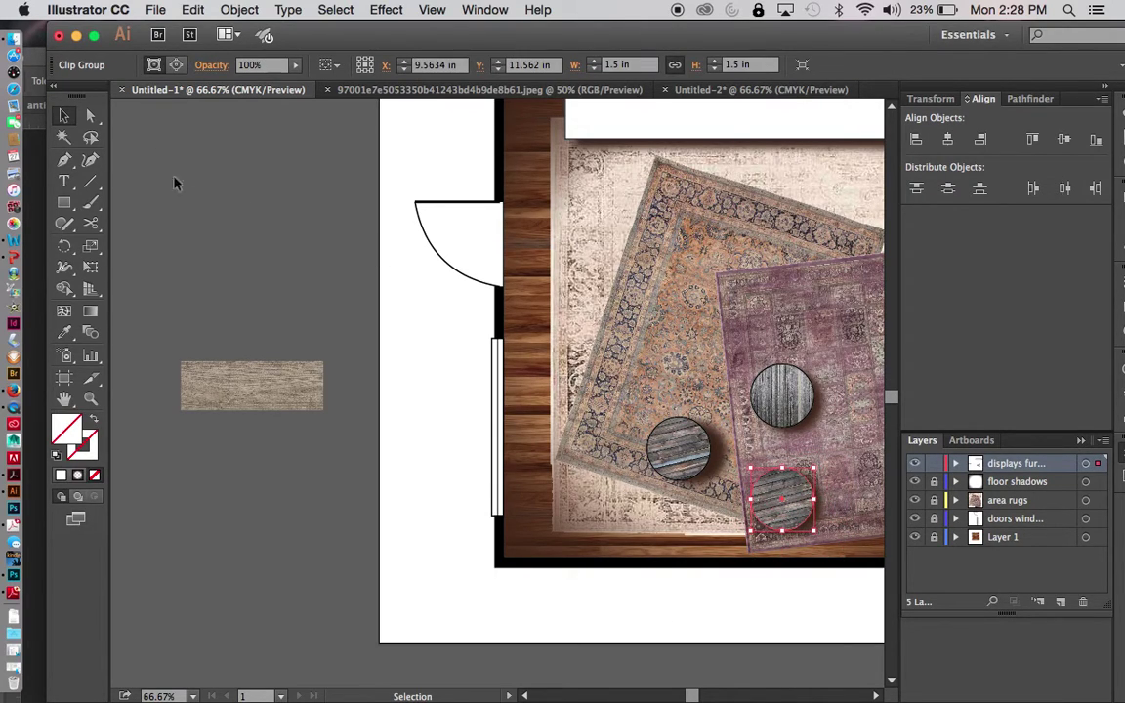
left_click(176, 65)
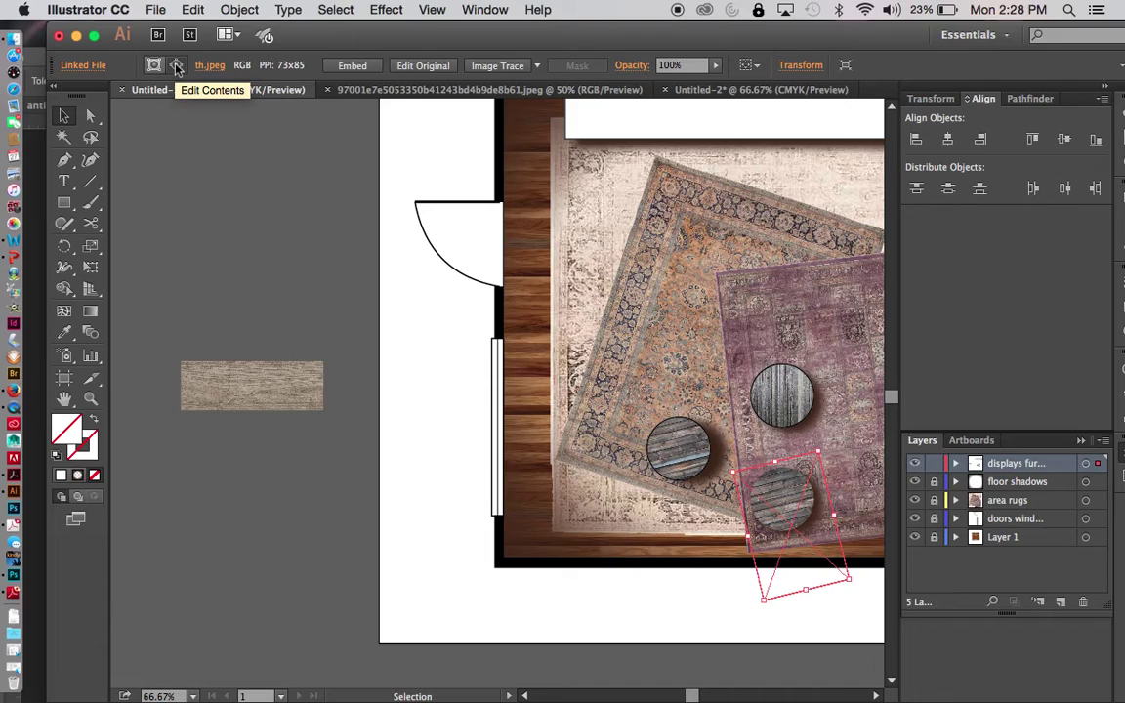
left_click(154, 65)
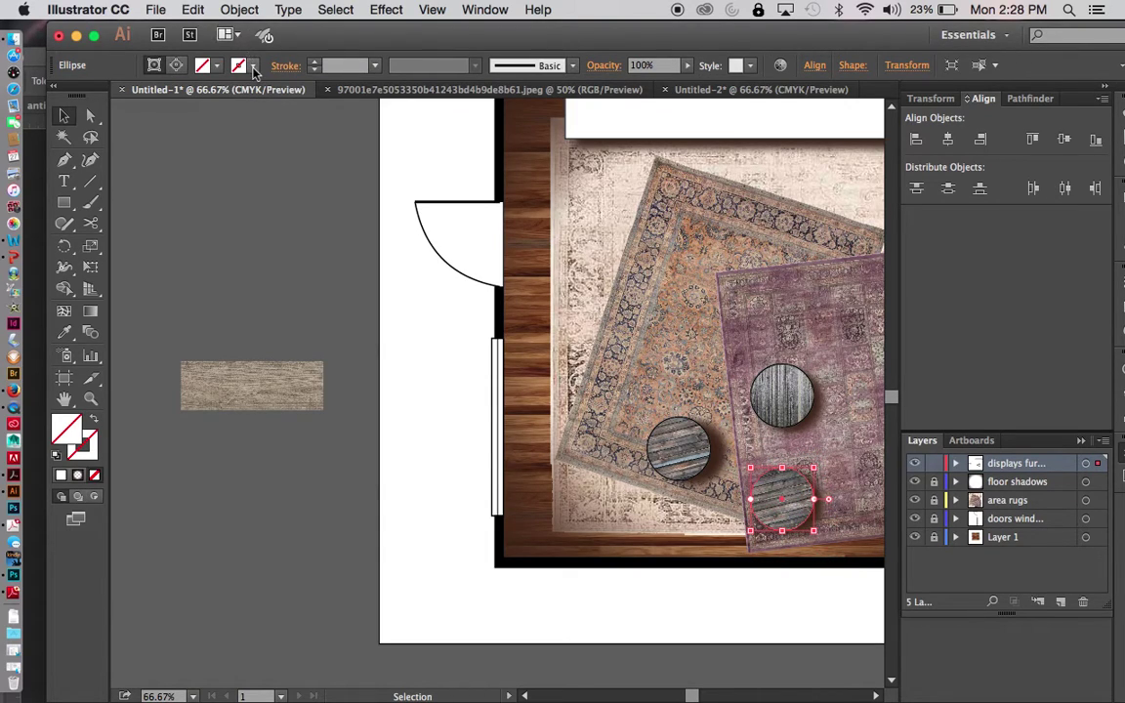
left_click(253, 67)
left_click(102, 94)
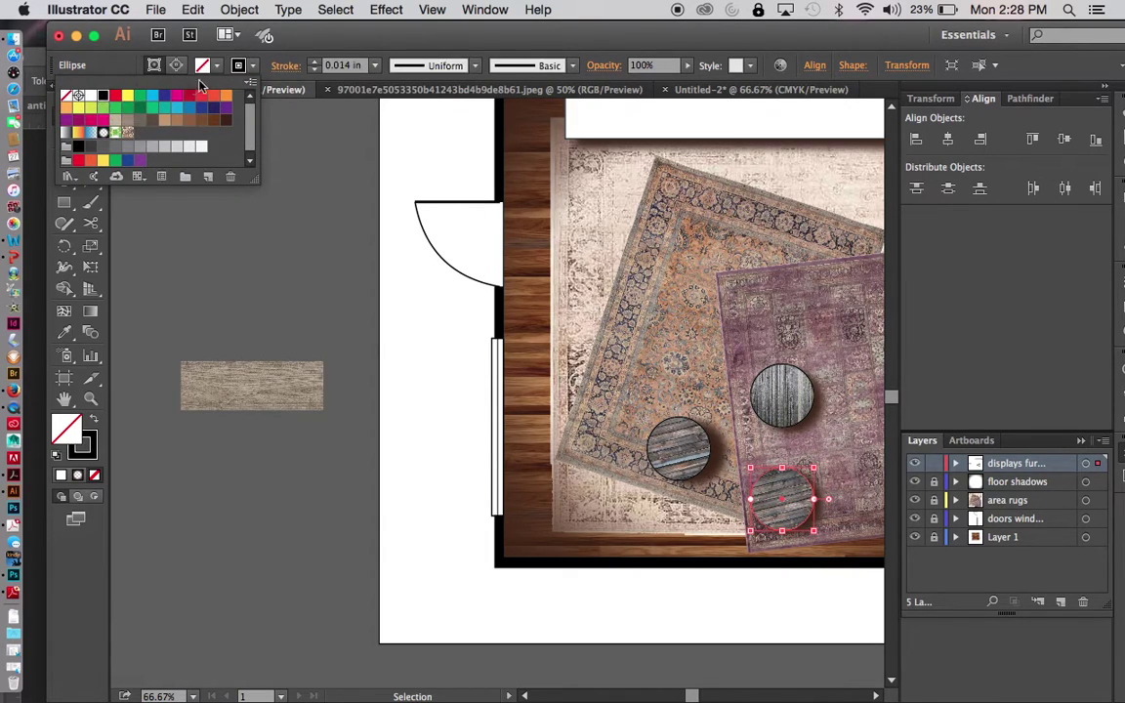
left_click(376, 67)
left_click(376, 67)
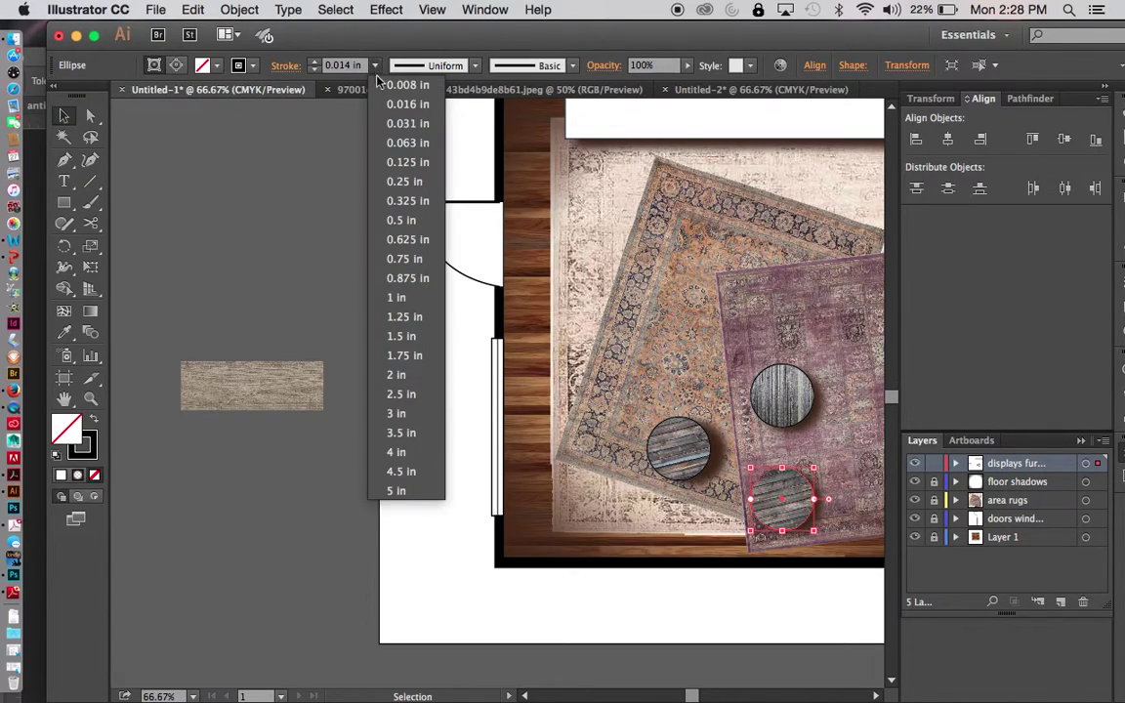
left_click(395, 124)
left_click(412, 403)
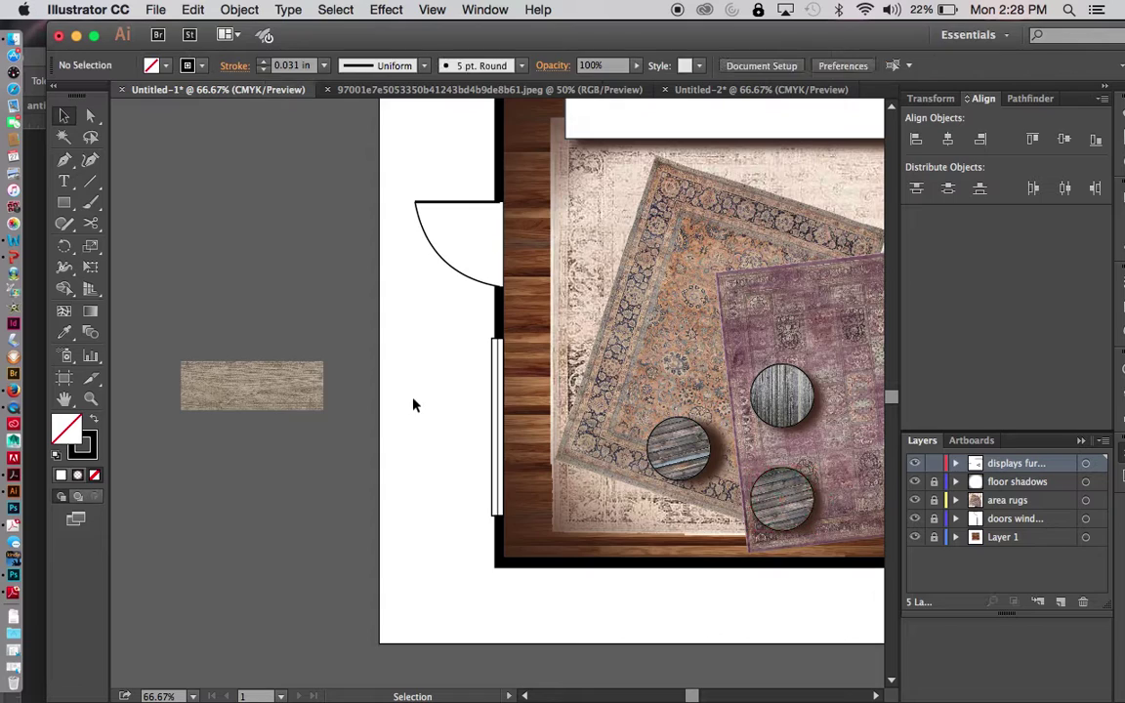
Move the weathered beam image behind the left end of the long white rectangle along the upper wall
left_click_drag(812, 327, 670, 367)
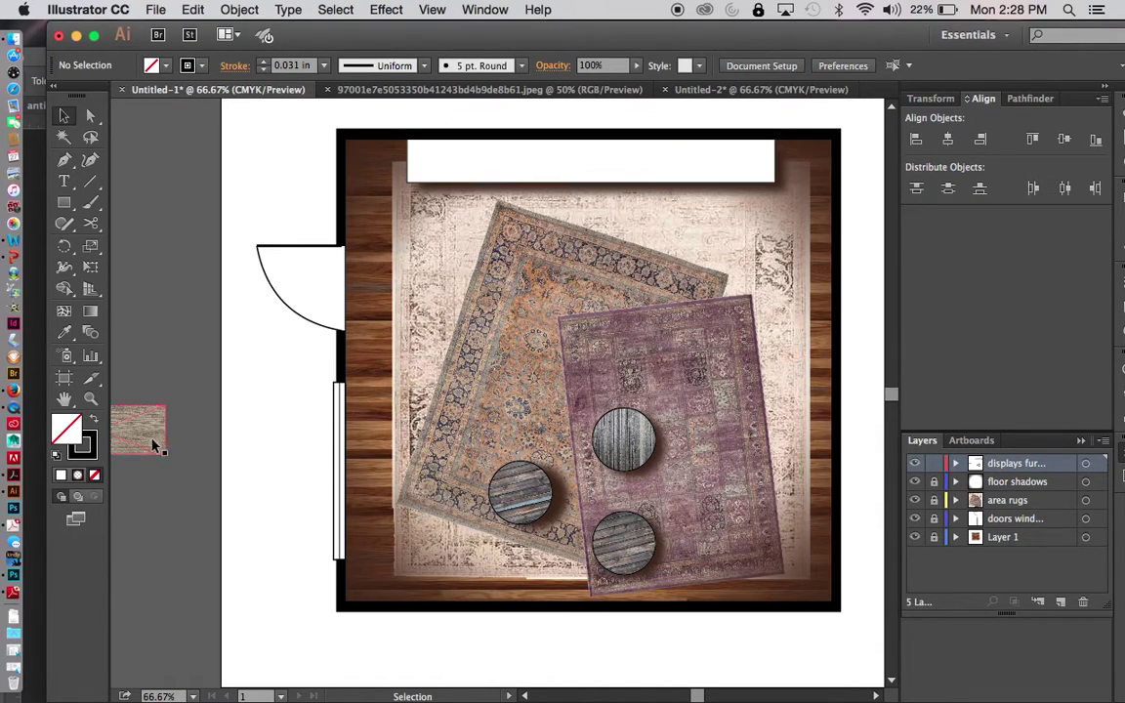
left_click_drag(146, 437, 534, 171)
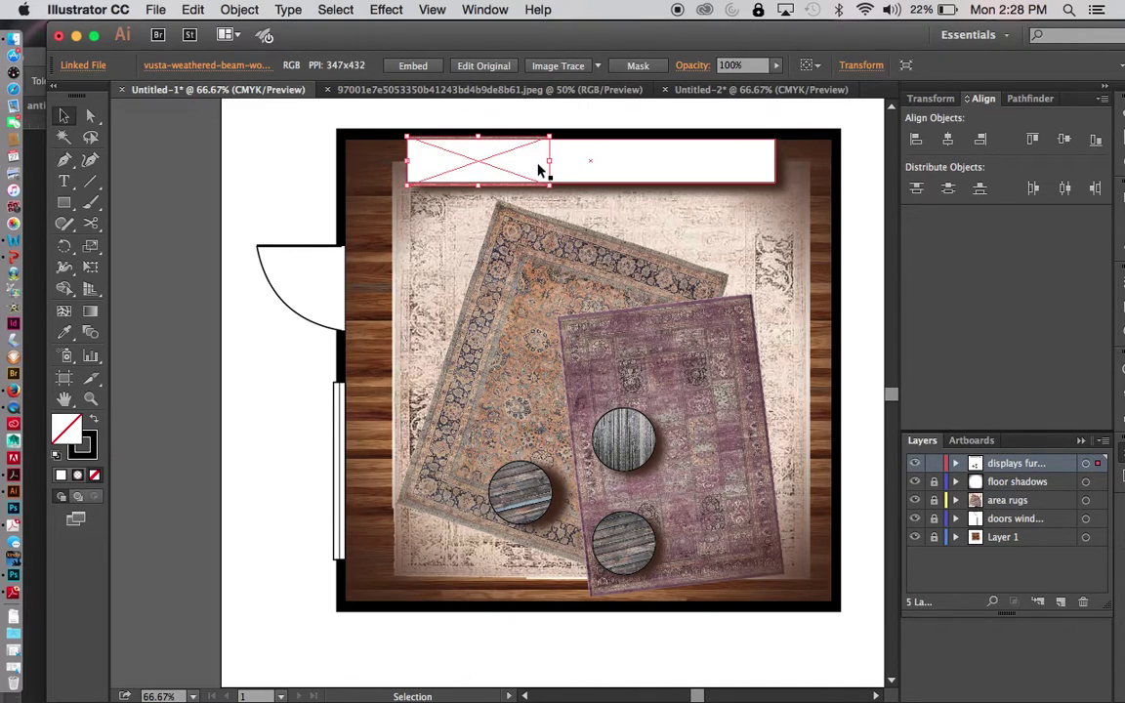
Try shifting the long white rectangle sideways off the weathered beam image, and undo the moves
key("Delete")
left_click_drag(541, 154, 491, 154)
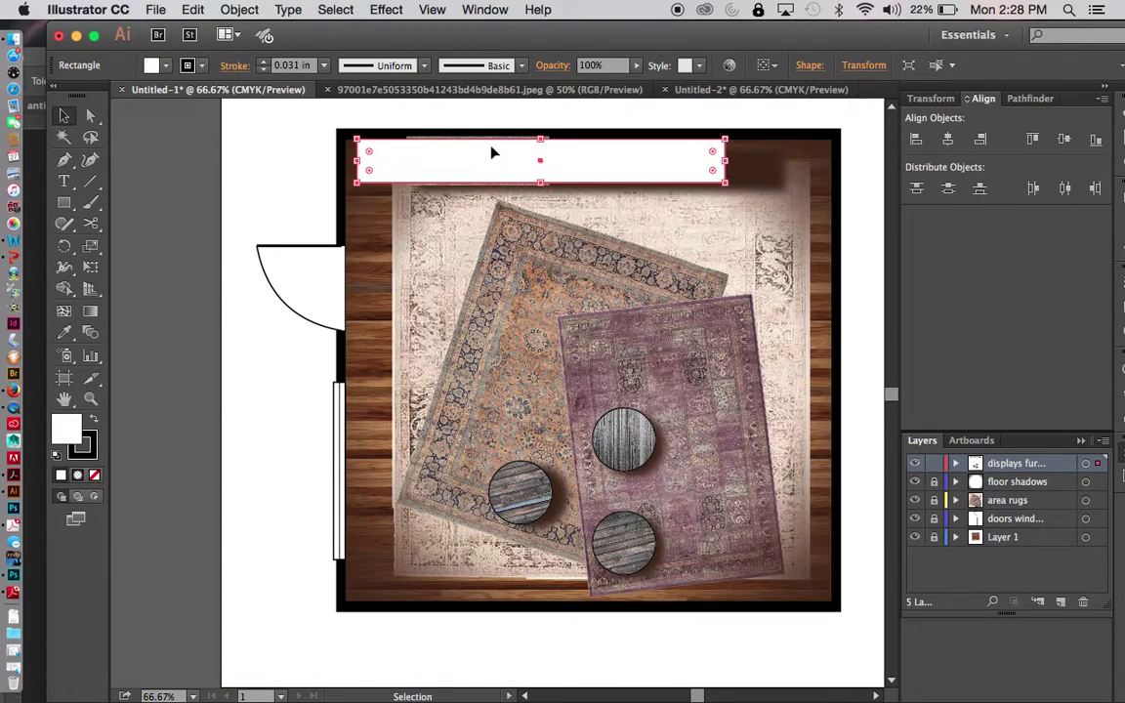
key("super+z")
key("super+z")
key("super+z")
key("super+z")
left_click(498, 145)
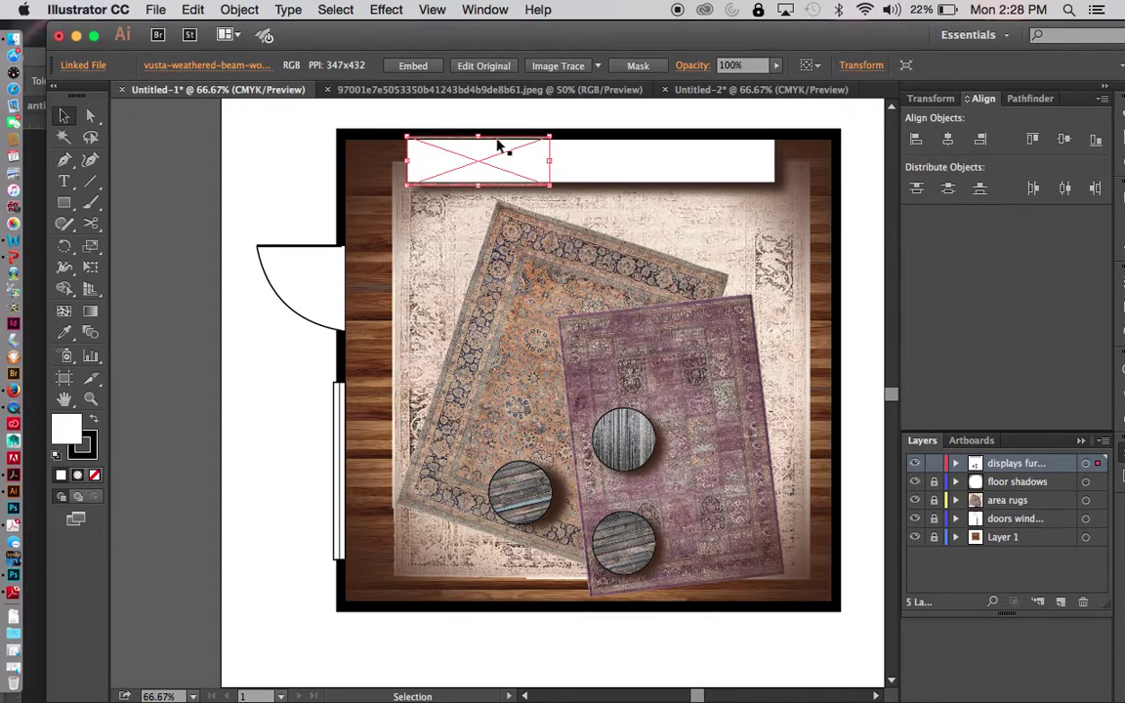
key("Delete")
left_click_drag(497, 146, 366, 148)
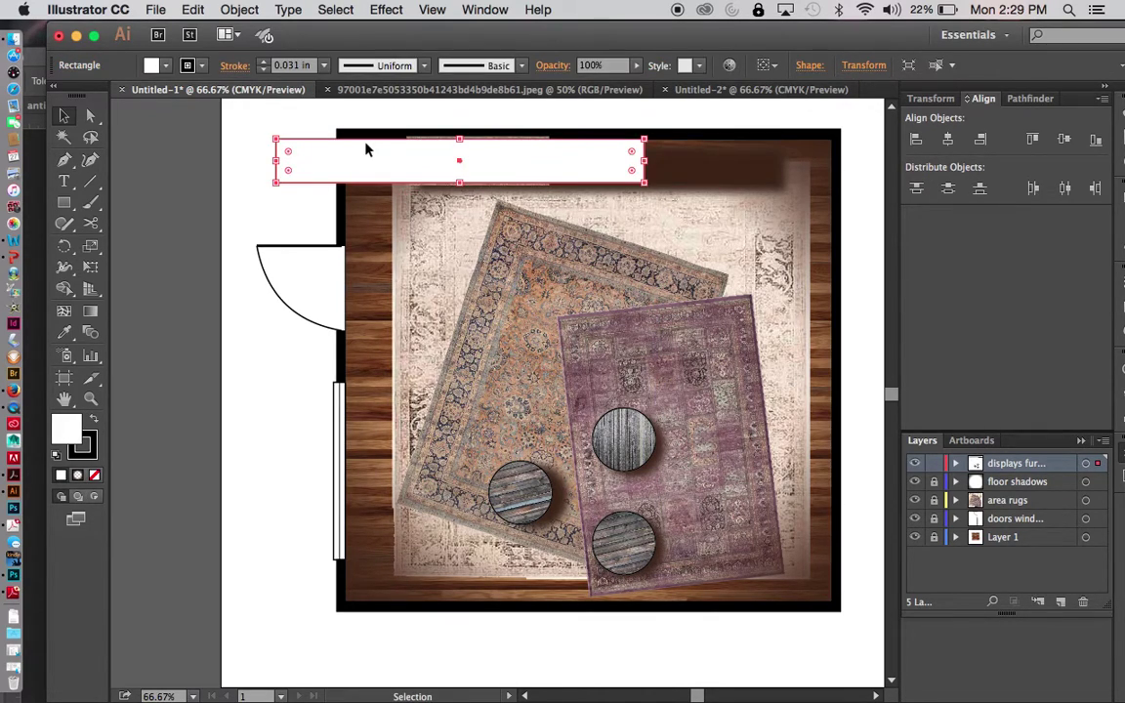
key("super+z")
Move the weathered beam image out from behind the long white rectangle to the blank area above the room
key("super+1")
key("super+equal")
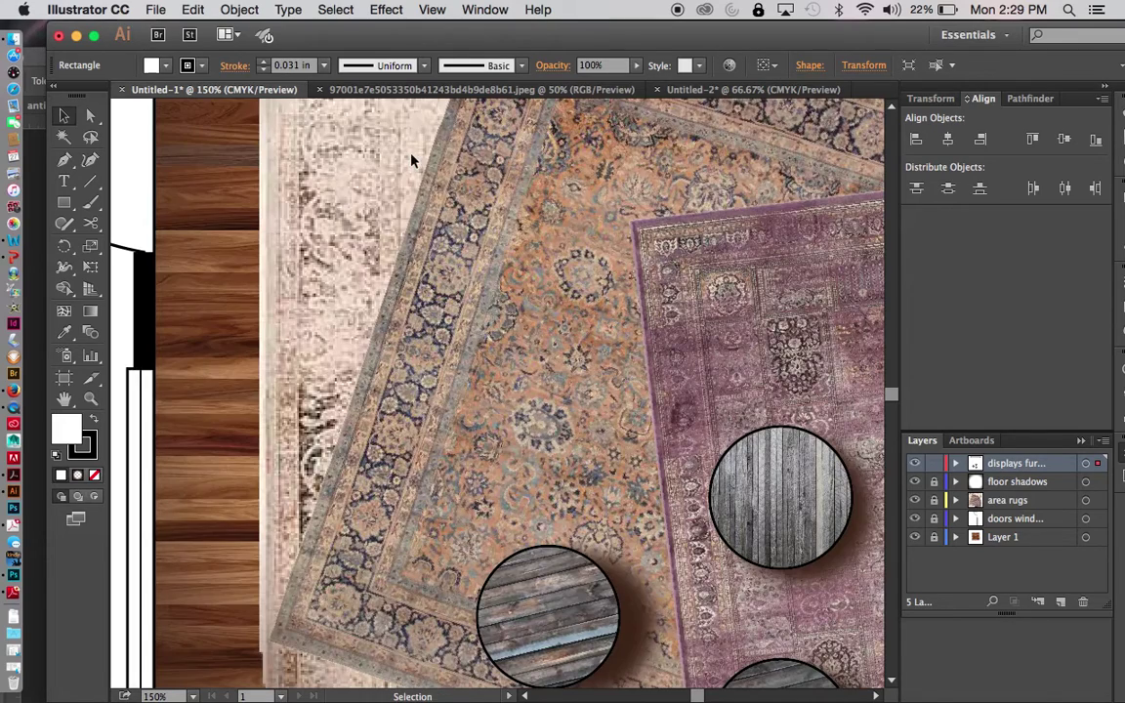
left_click_drag(374, 349, 474, 601)
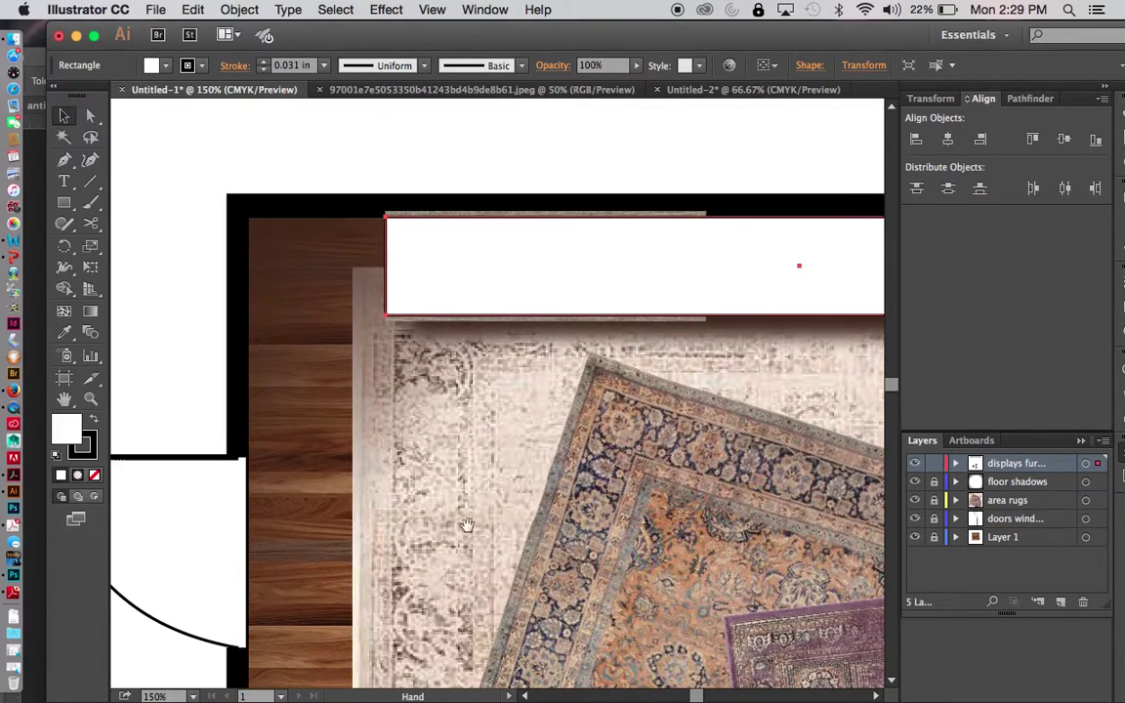
left_click(520, 328)
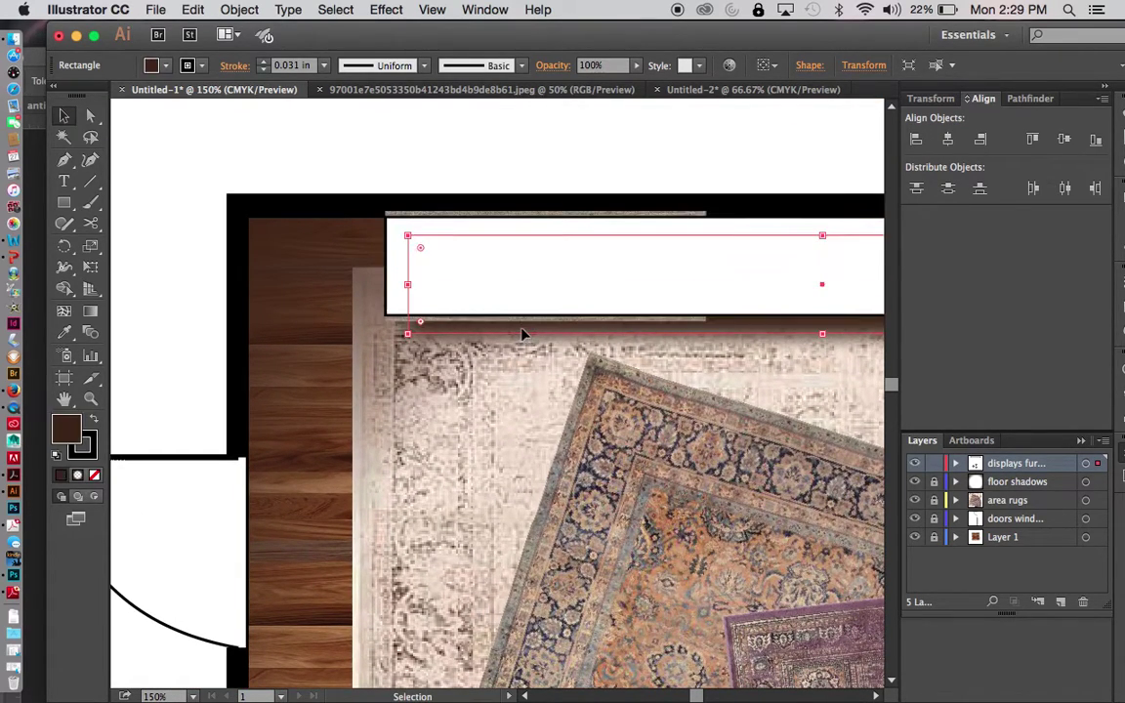
left_click(510, 319)
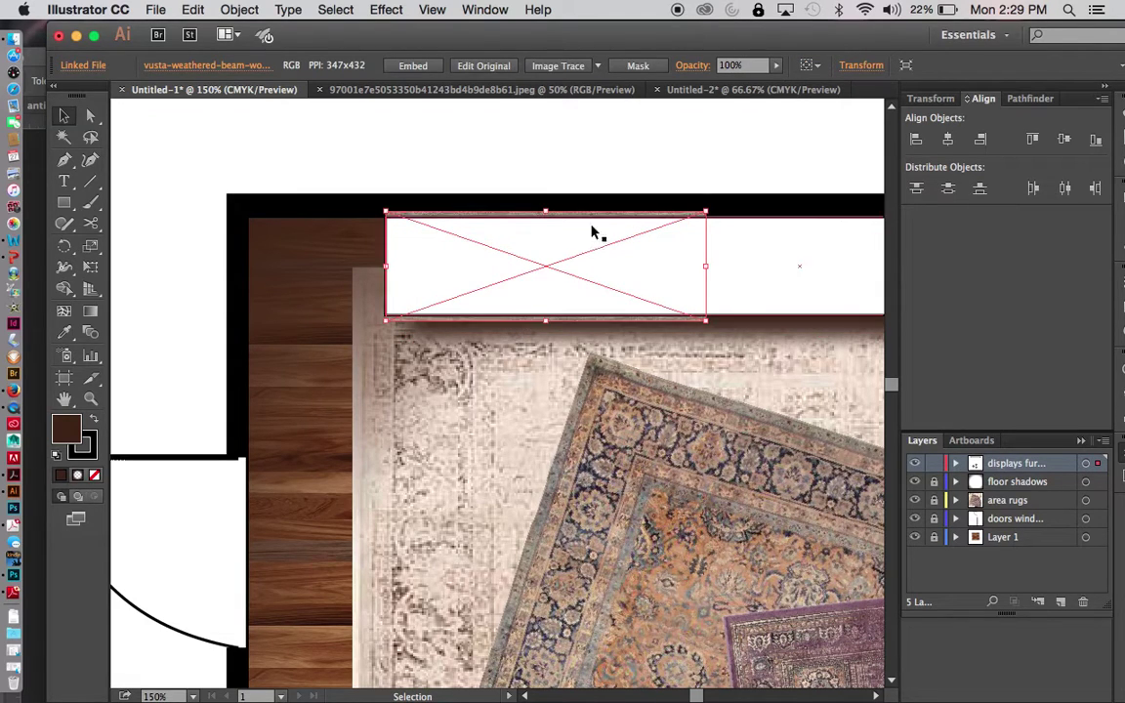
left_click_drag(612, 218, 431, 143)
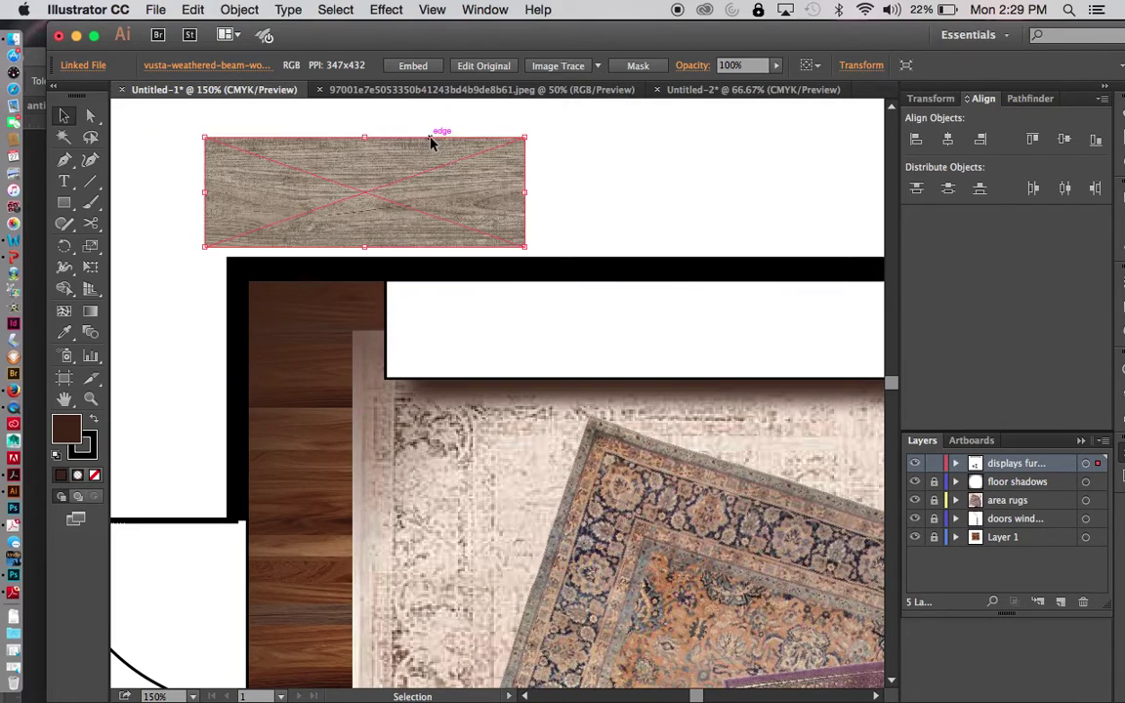
left_click(609, 166)
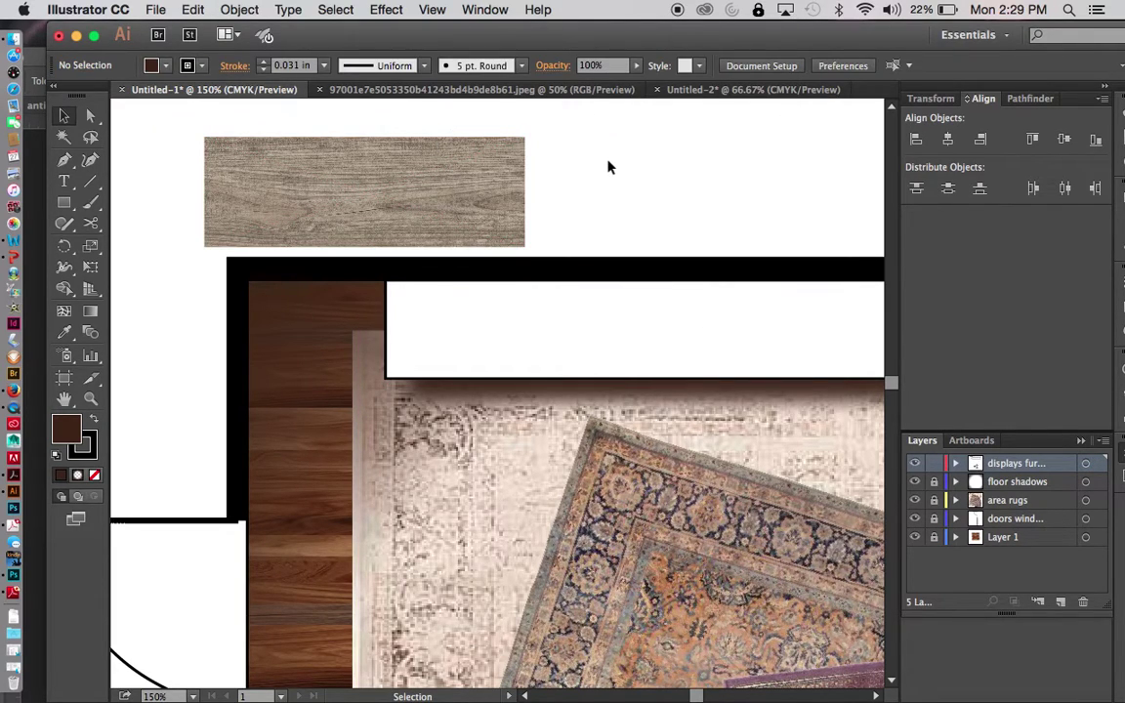
Duplicate the weathered beam image twice, placing the copies end to end to form a row of three
left_click_drag(499, 198, 828, 193, "alt")
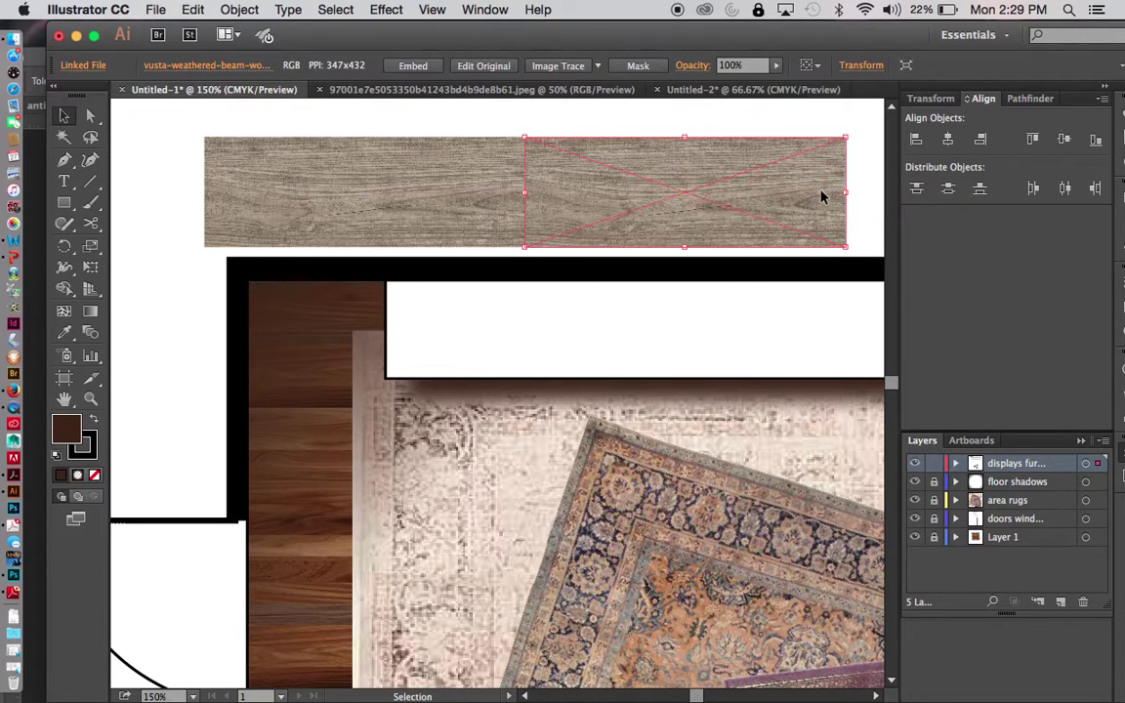
left_click(707, 121)
key("space")
left_click_drag(840, 199, 686, 188)
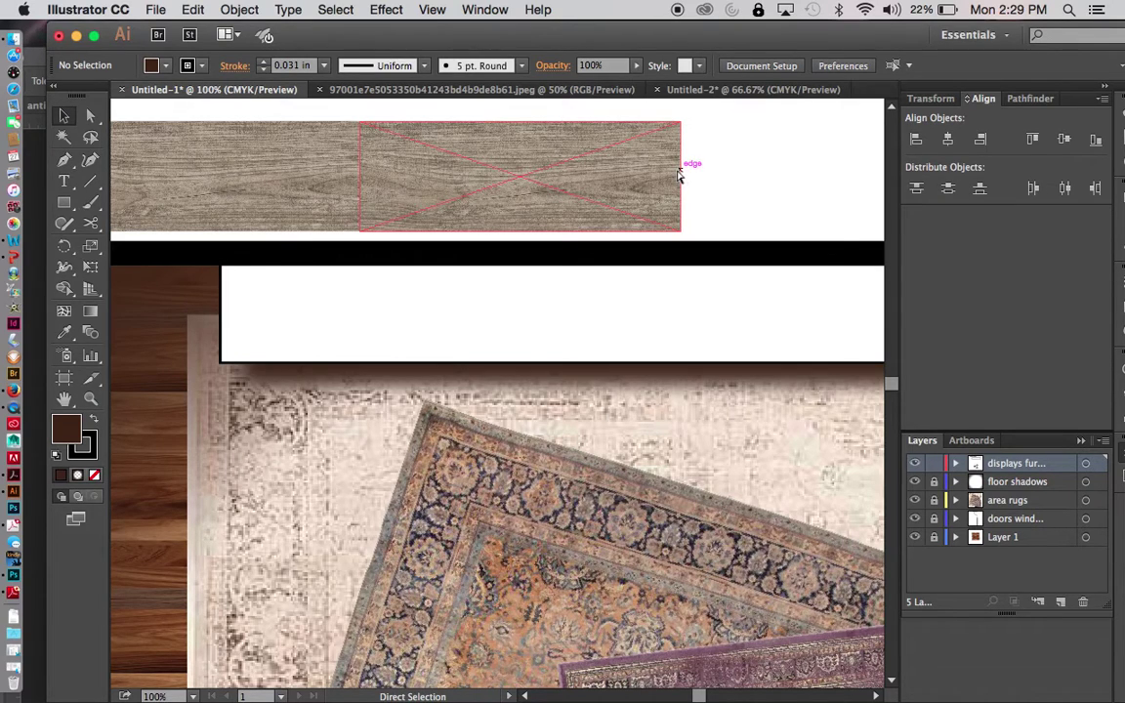
key("super+minus")
key("super+minus")
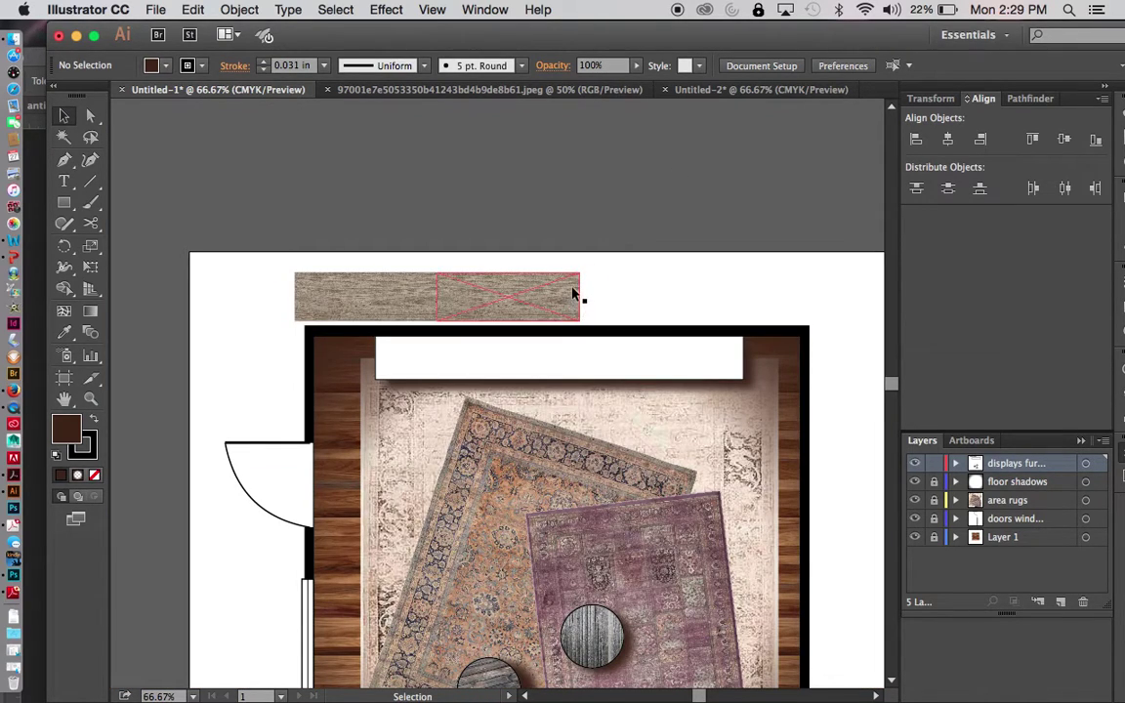
left_click_drag(575, 291, 715, 288, "alt")
left_click(791, 281)
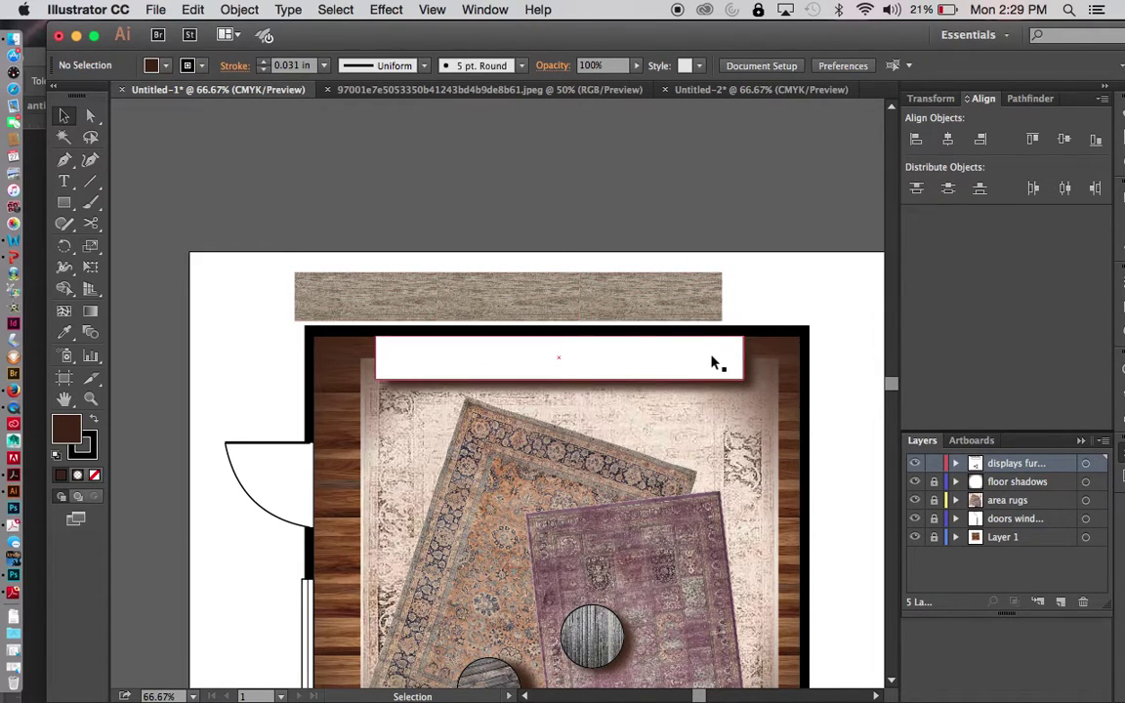
Try rebuilding the three-image beam row above the artboard from the first beam image, and undo it
left_click(360, 292)
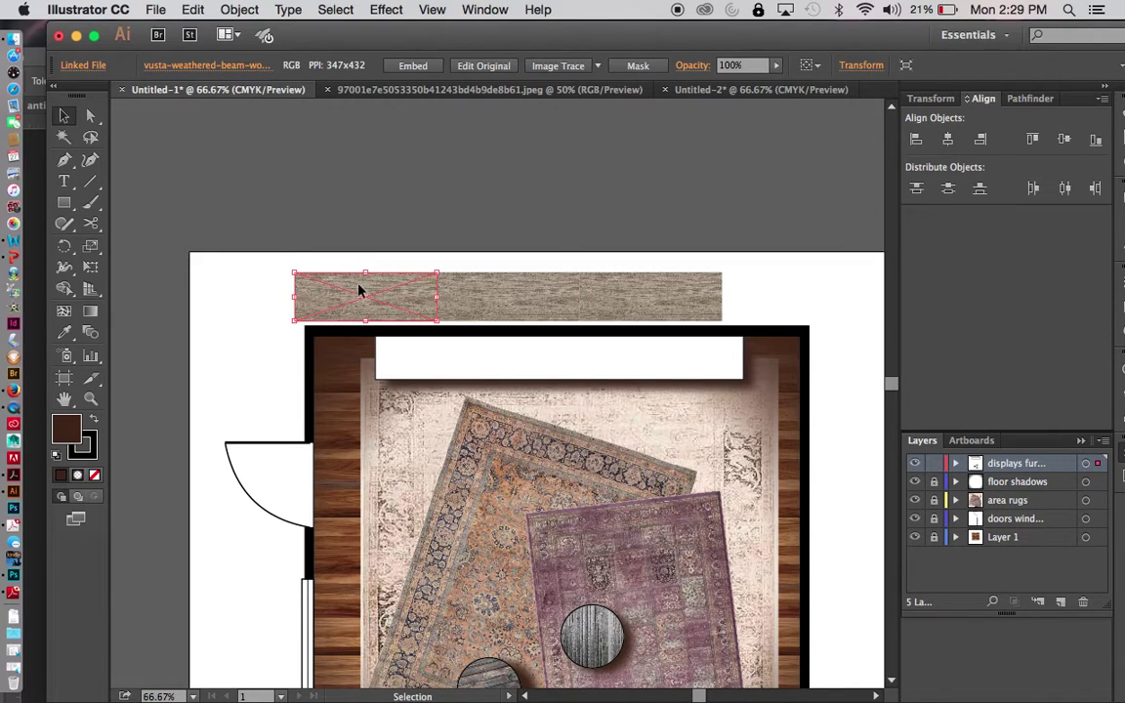
left_click_drag(360, 292, 732, 213)
left_click(783, 218)
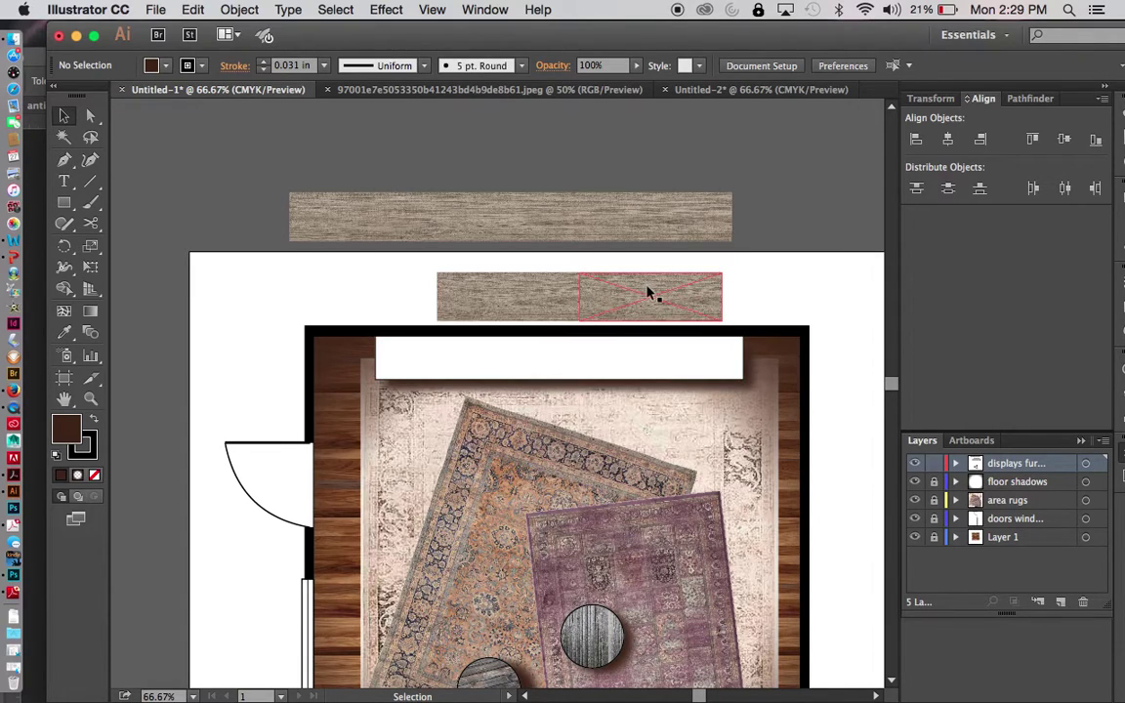
key("super+z")
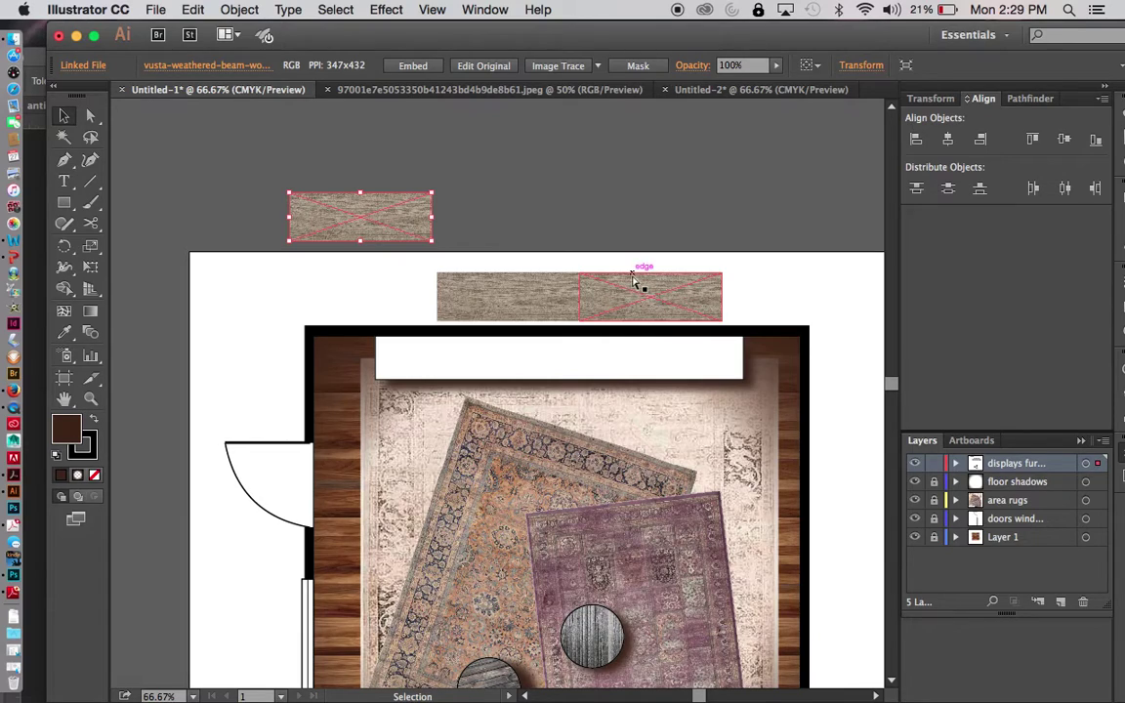
key("super+shift+z")
left_click(508, 151)
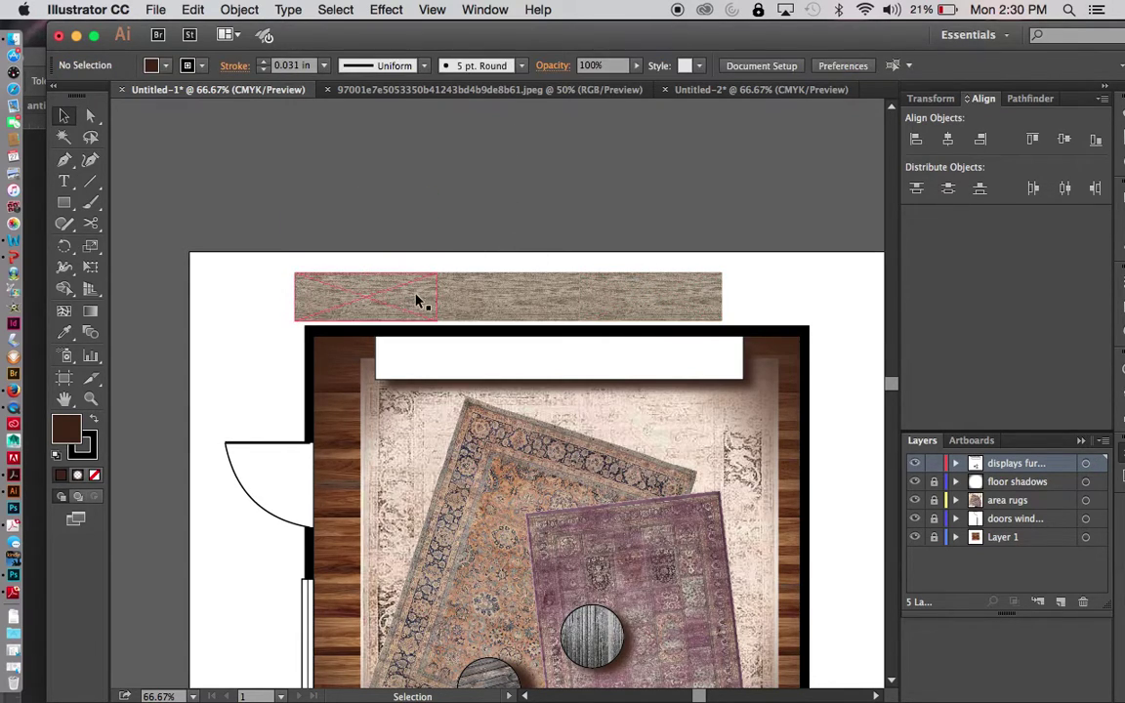
Group the three weathered beam images in the row above the room
left_click(492, 295)
left_click(635, 305, "shift")
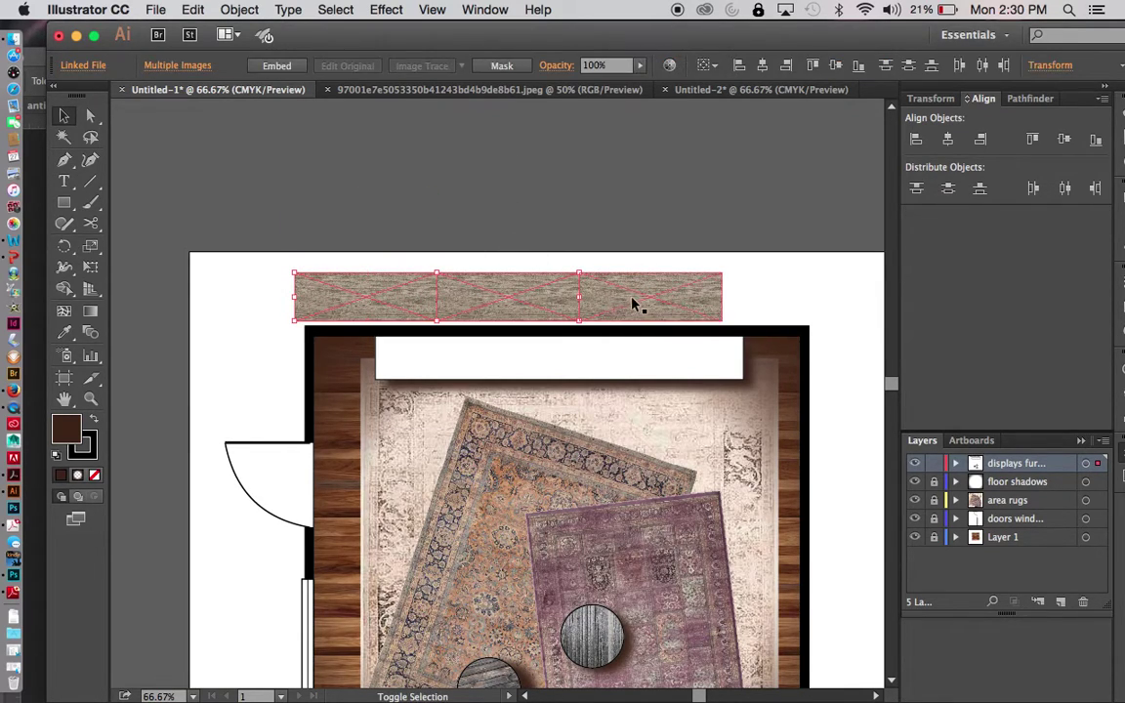
right_click(672, 148)
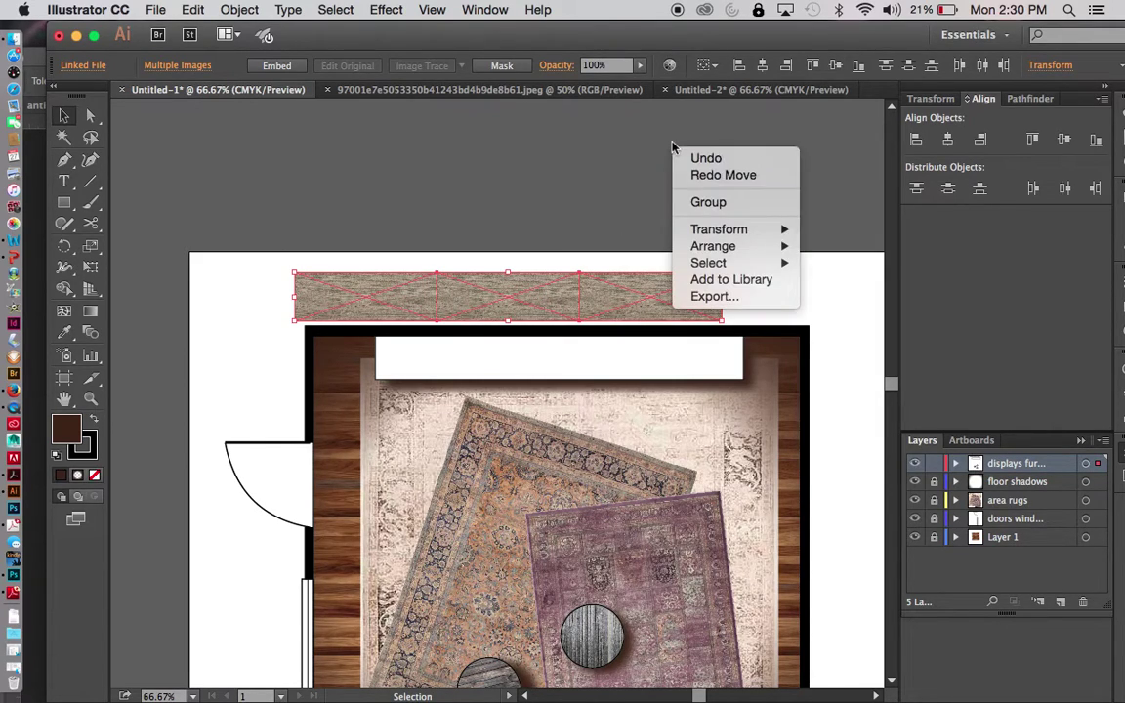
left_click(716, 204)
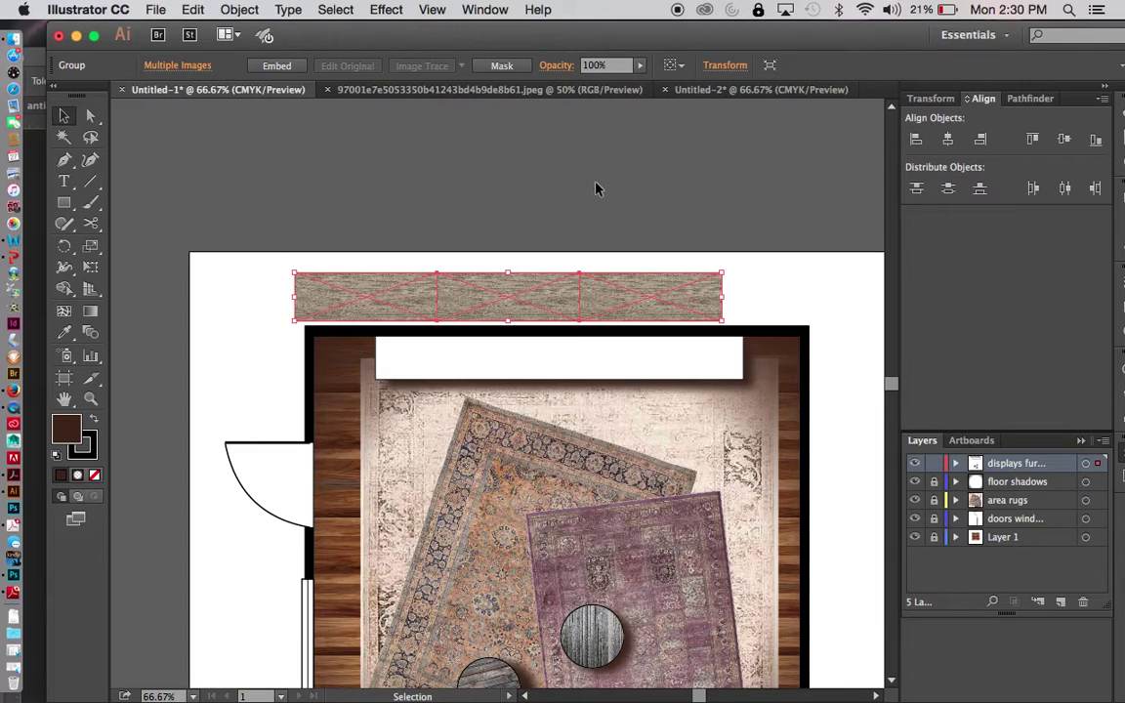
left_click(515, 201)
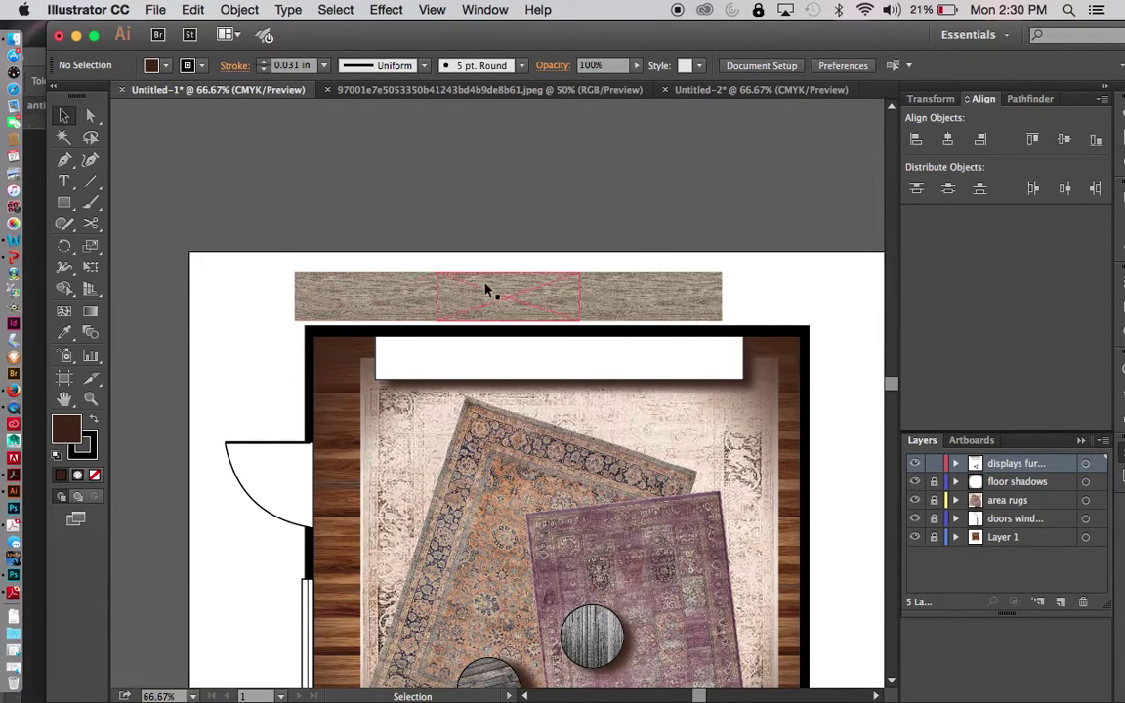
Move the beam image group behind the long white cabinet rectangle and make a clipping mask from the two
left_click_drag(595, 289, 656, 354)
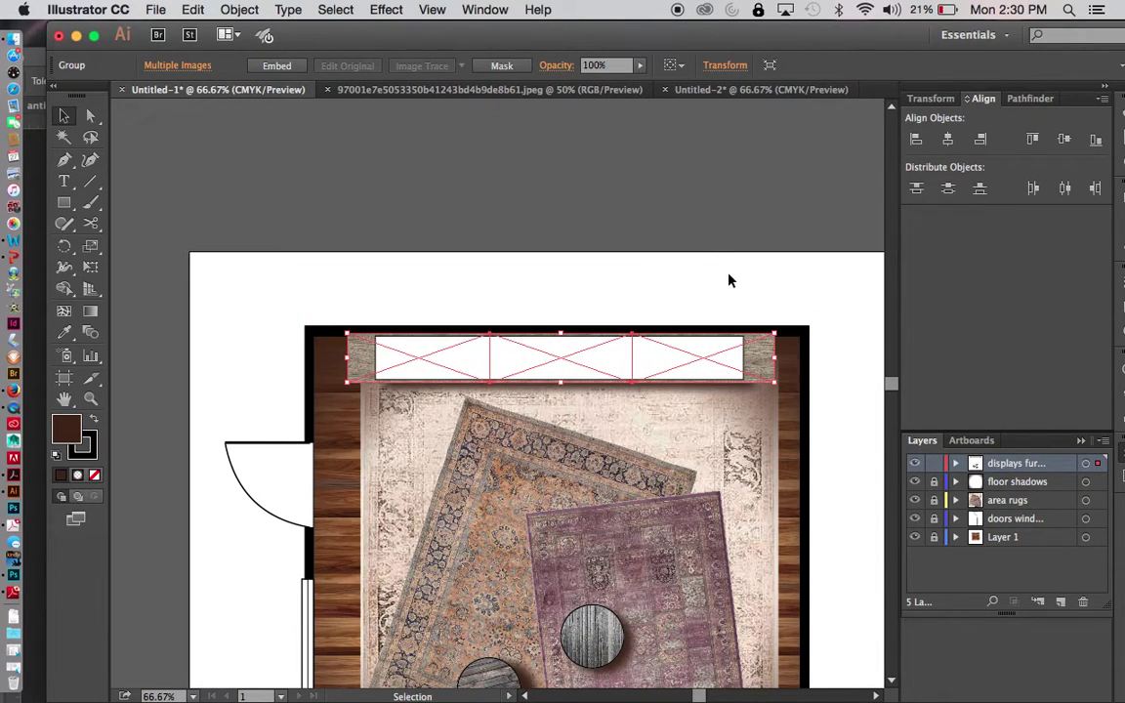
left_click(476, 364, "shift")
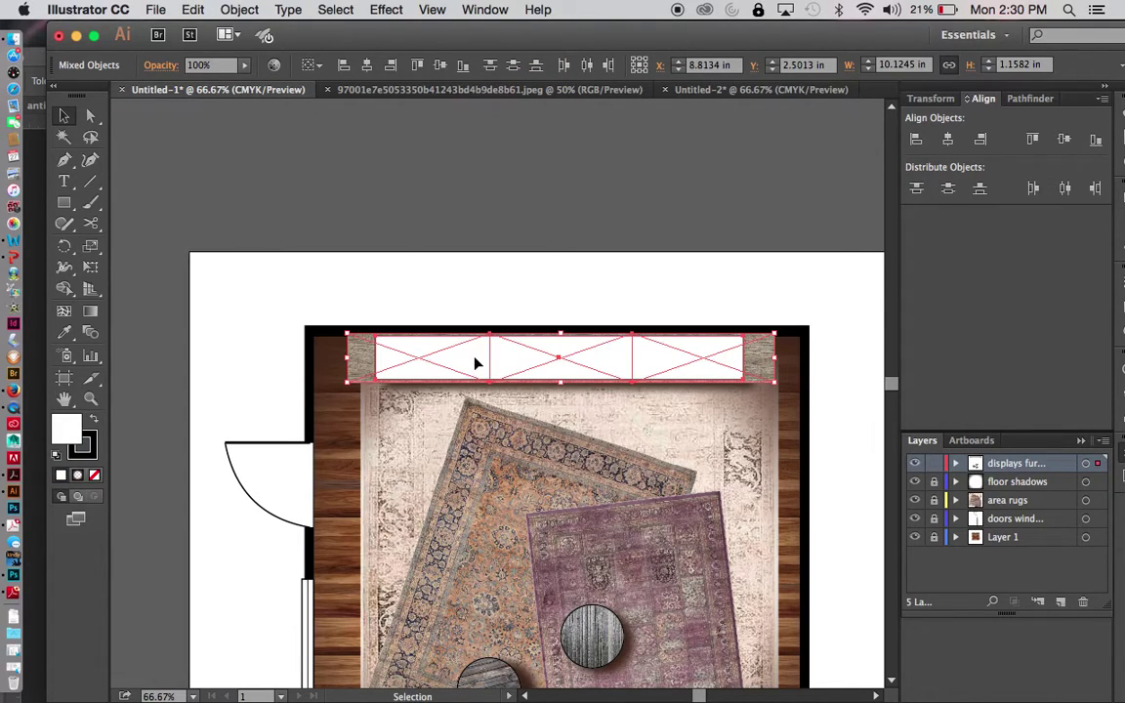
right_click(547, 190)
left_click(597, 289)
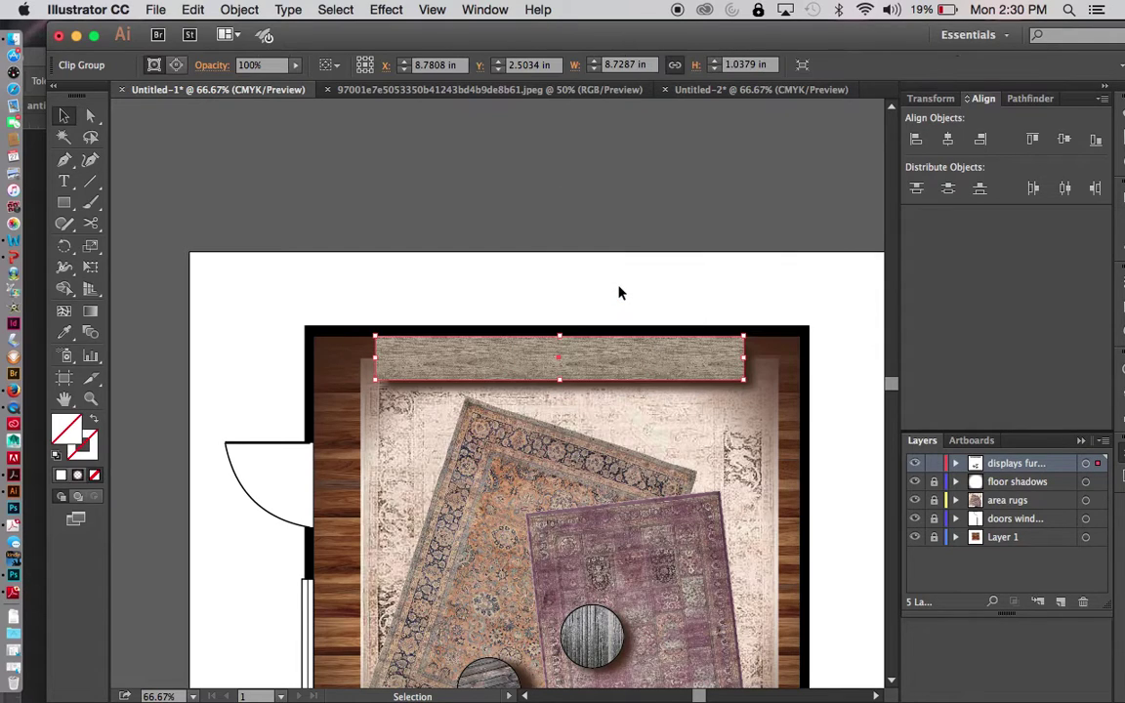
Give the clipping rectangle of the beam-textured cabinet a black stroke of 0.031 in
left_click(176, 65)
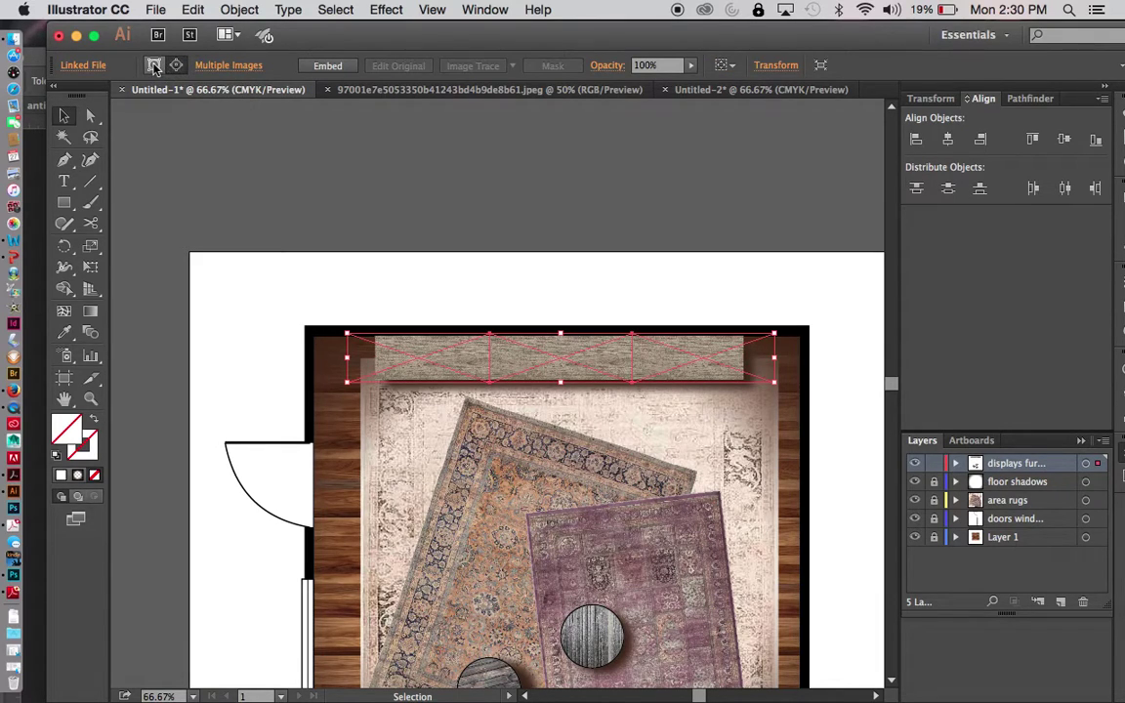
left_click(154, 65)
left_click(251, 65)
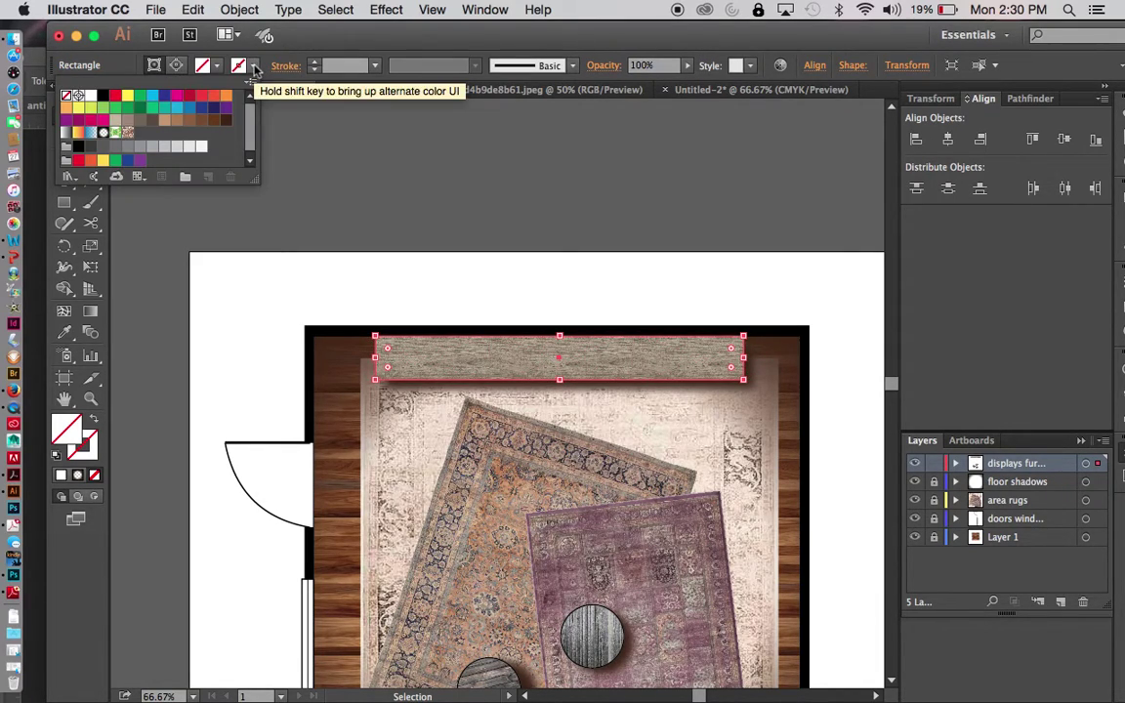
left_click(102, 95)
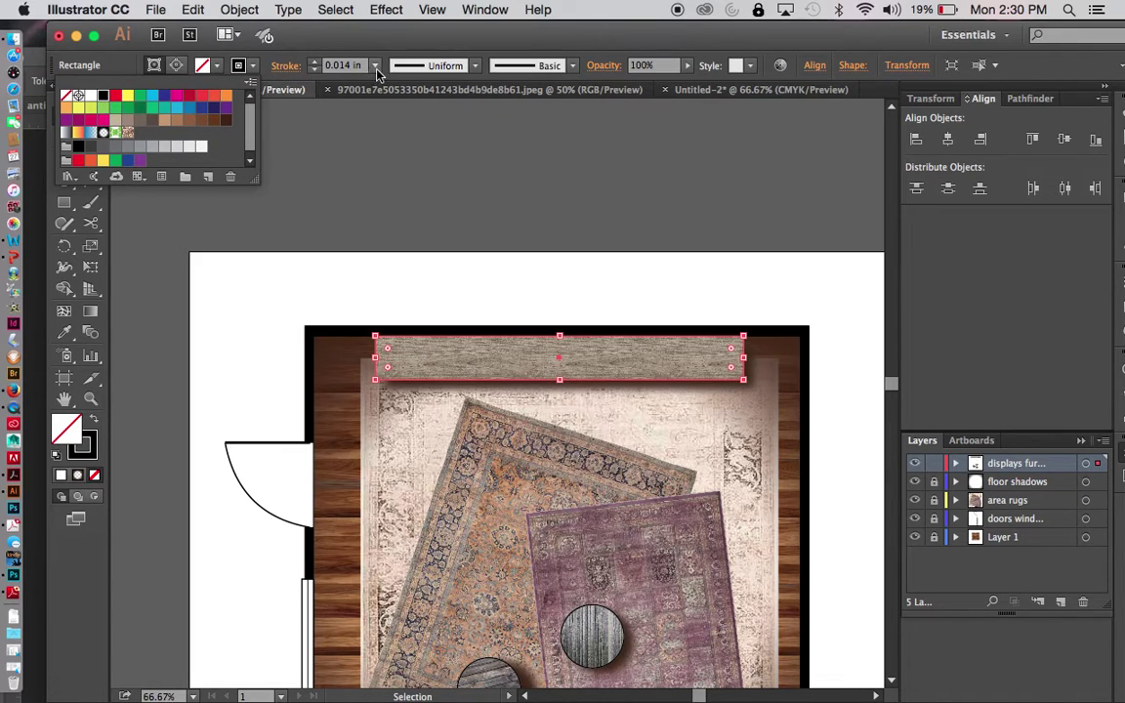
left_click(374, 66)
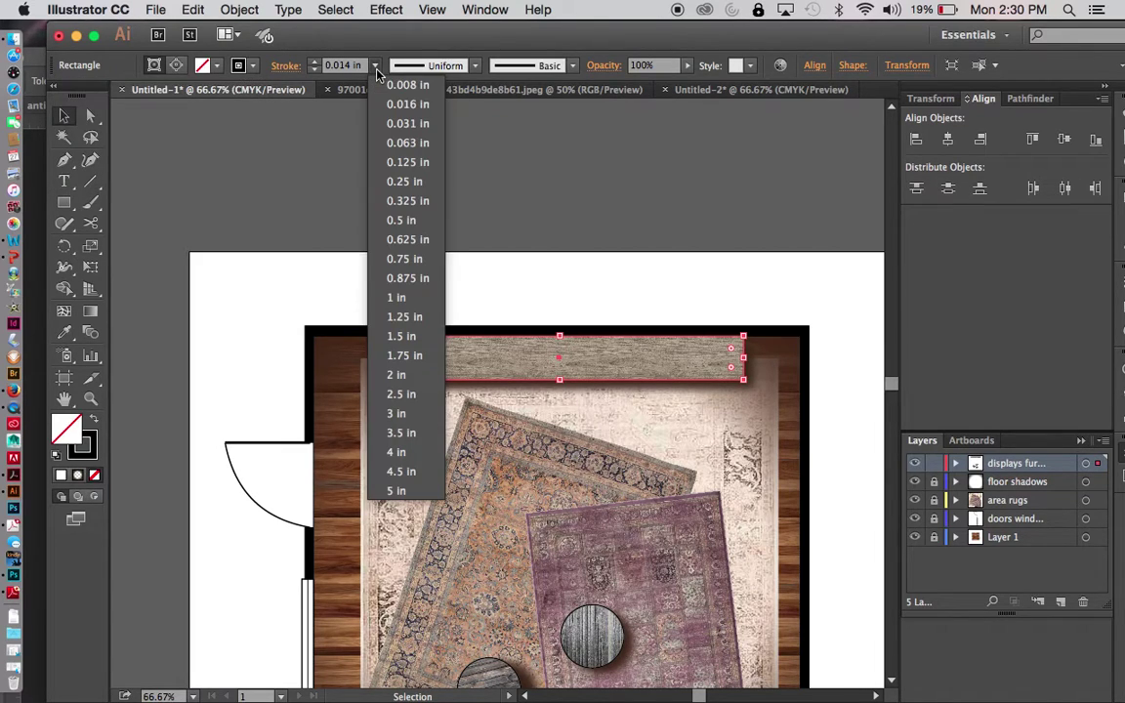
left_click(400, 125)
left_click(493, 217)
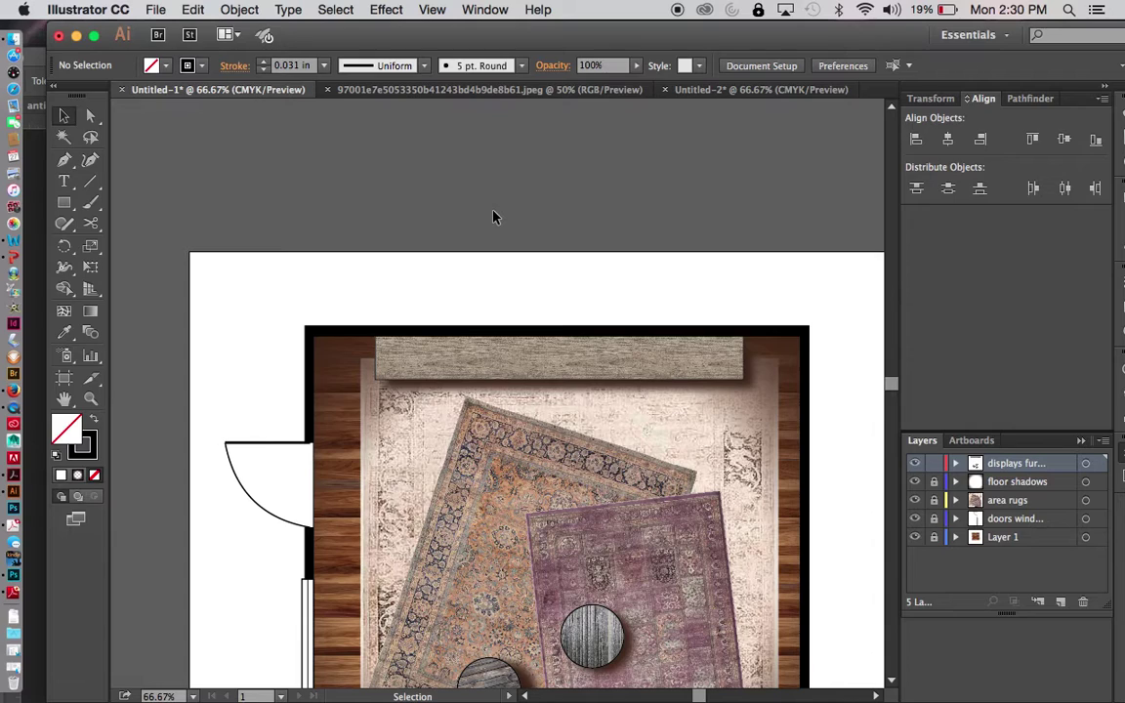
Try moving the upper plank-textured round table down off its shadow, and undo the move
key("super+0")
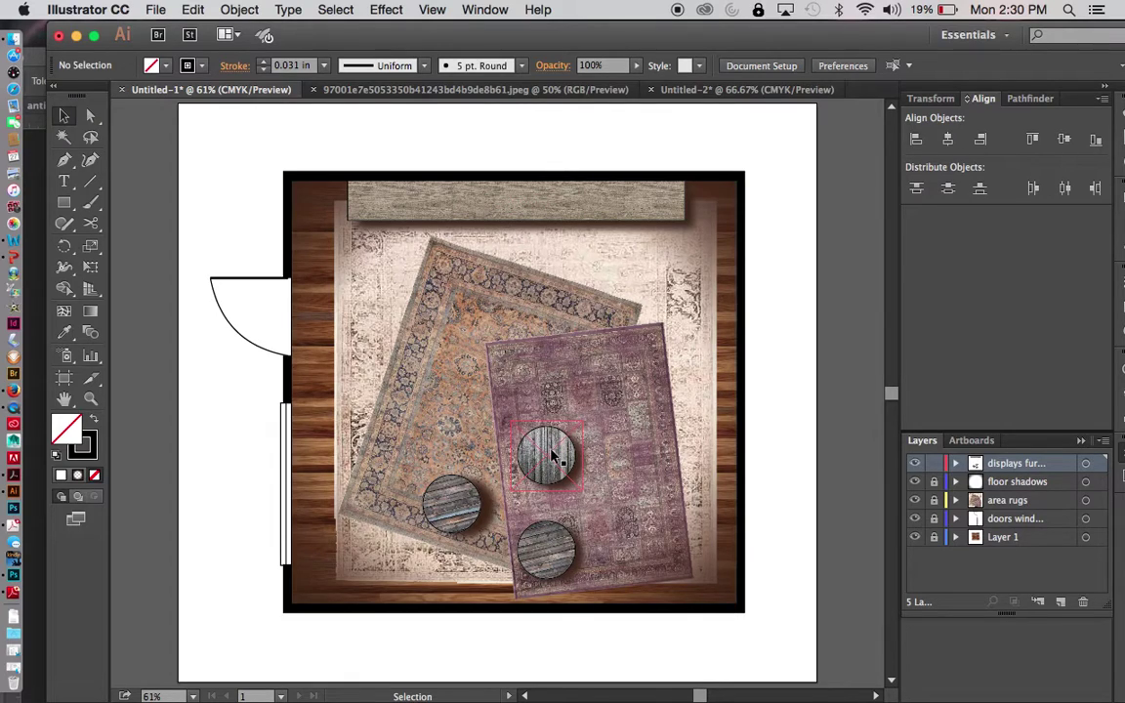
left_click_drag(552, 455, 549, 472)
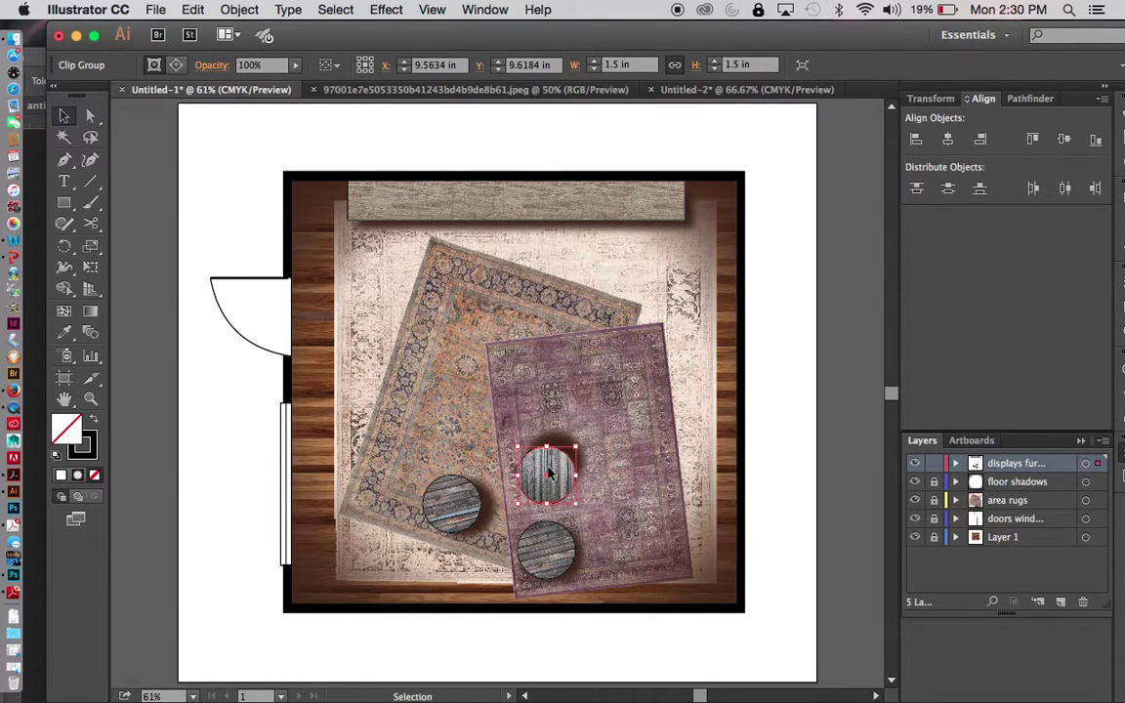
key("super+z")
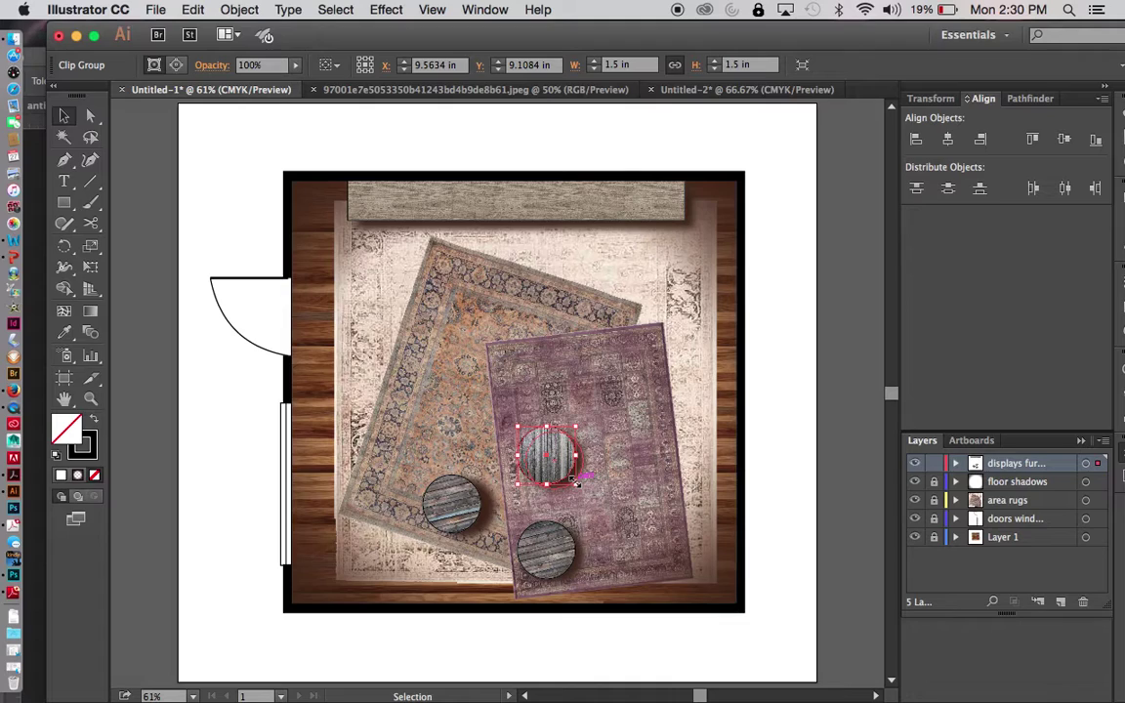
left_click(583, 481)
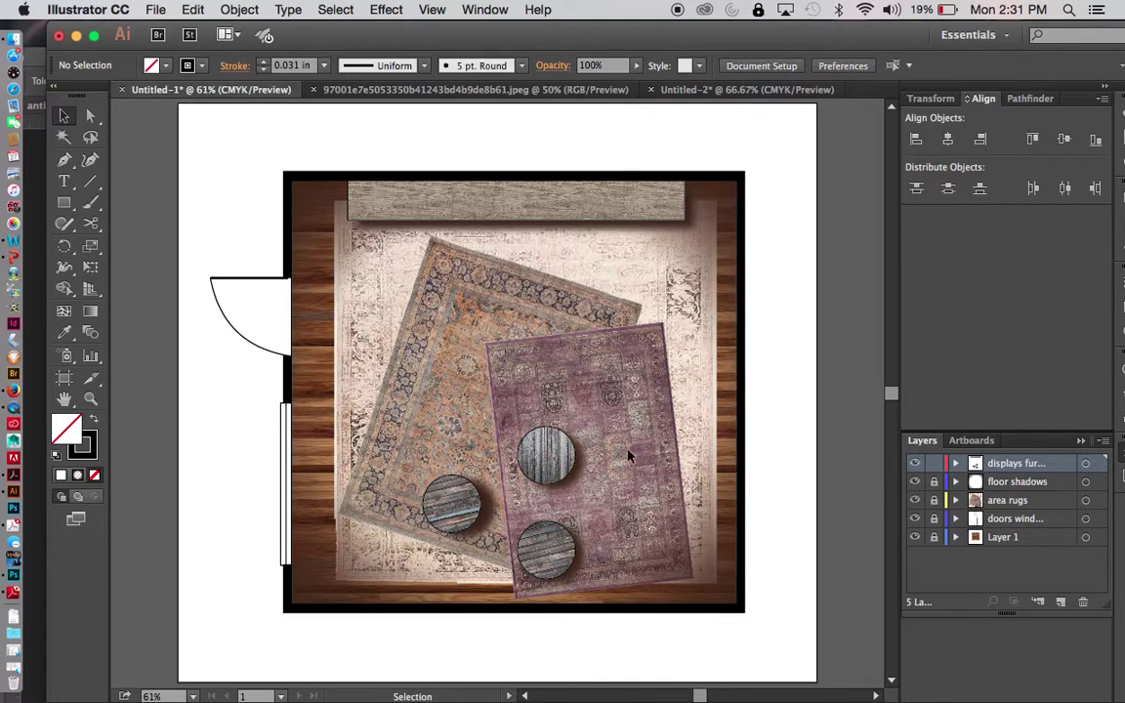
Try to select the shadow circle of the upper round table together with the table
left_click(582, 478)
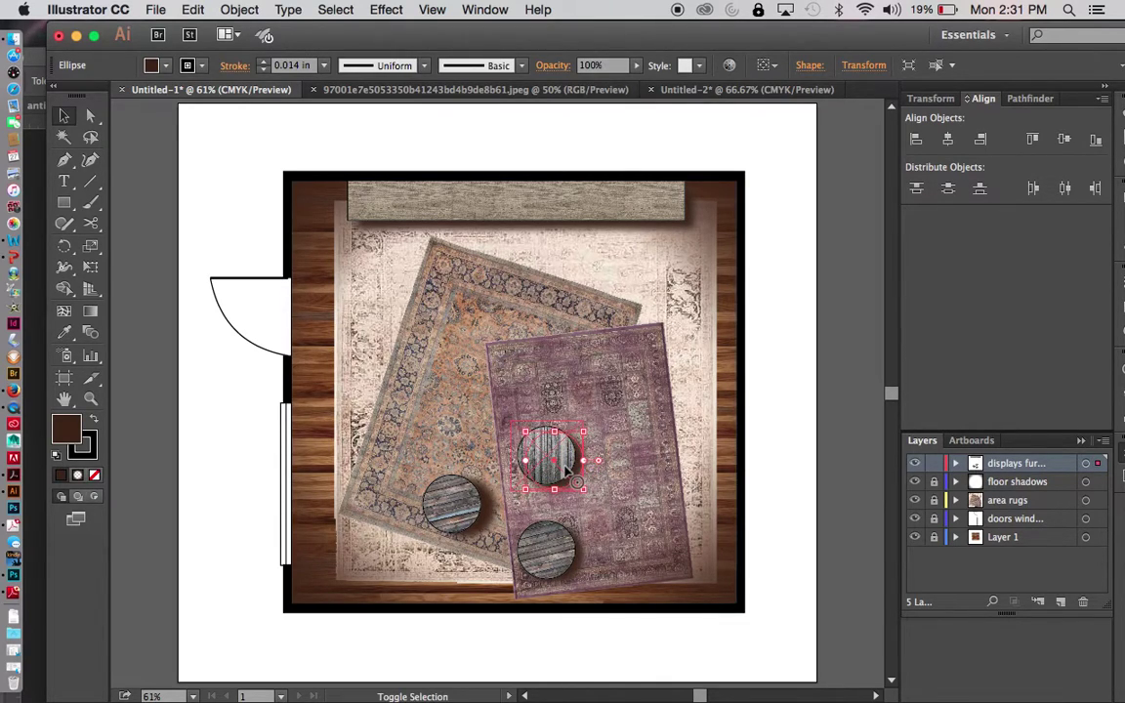
right_click(605, 354)
left_click(656, 455)
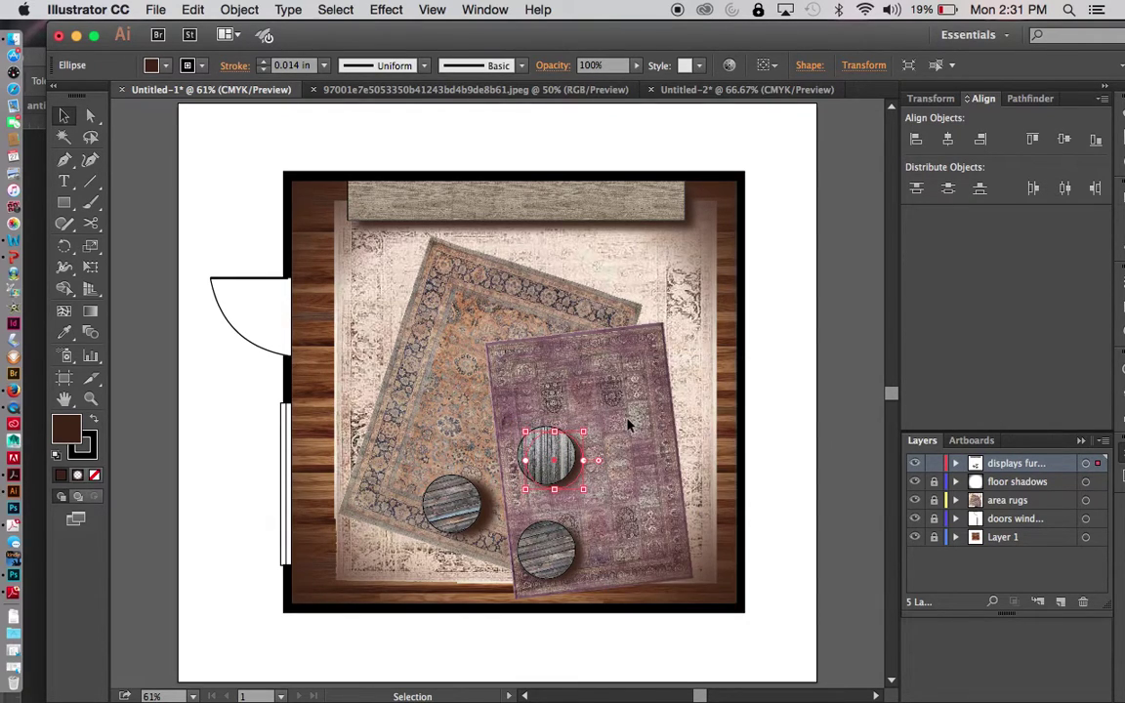
left_click_drag(564, 450, 587, 451)
left_click(618, 491)
Group the upper plank-textured round table on the purple rug with its shadow circle
key("super+equal")
key("super+equal")
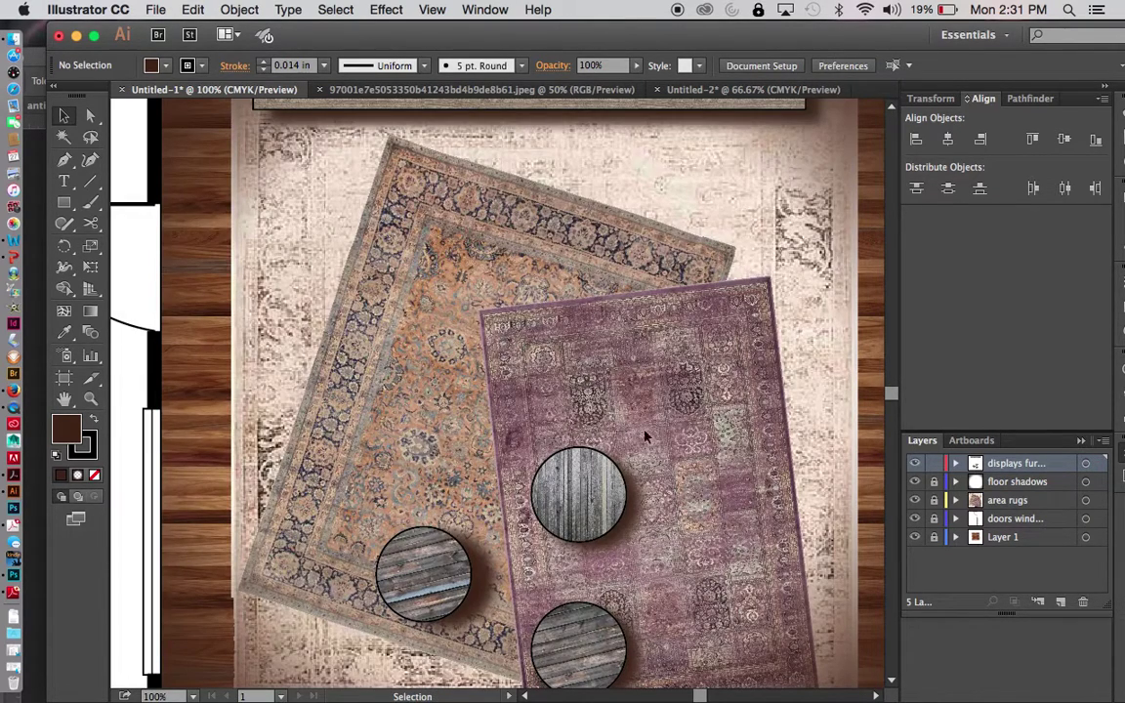
left_click_drag(678, 427, 640, 298)
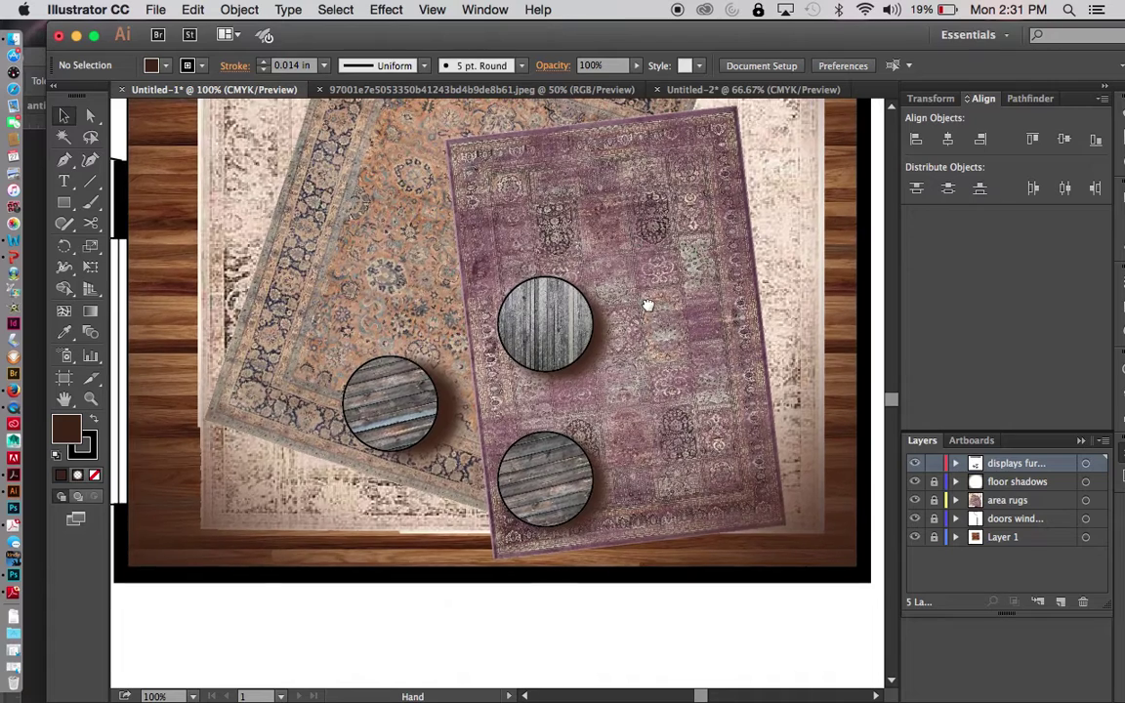
left_click(527, 314)
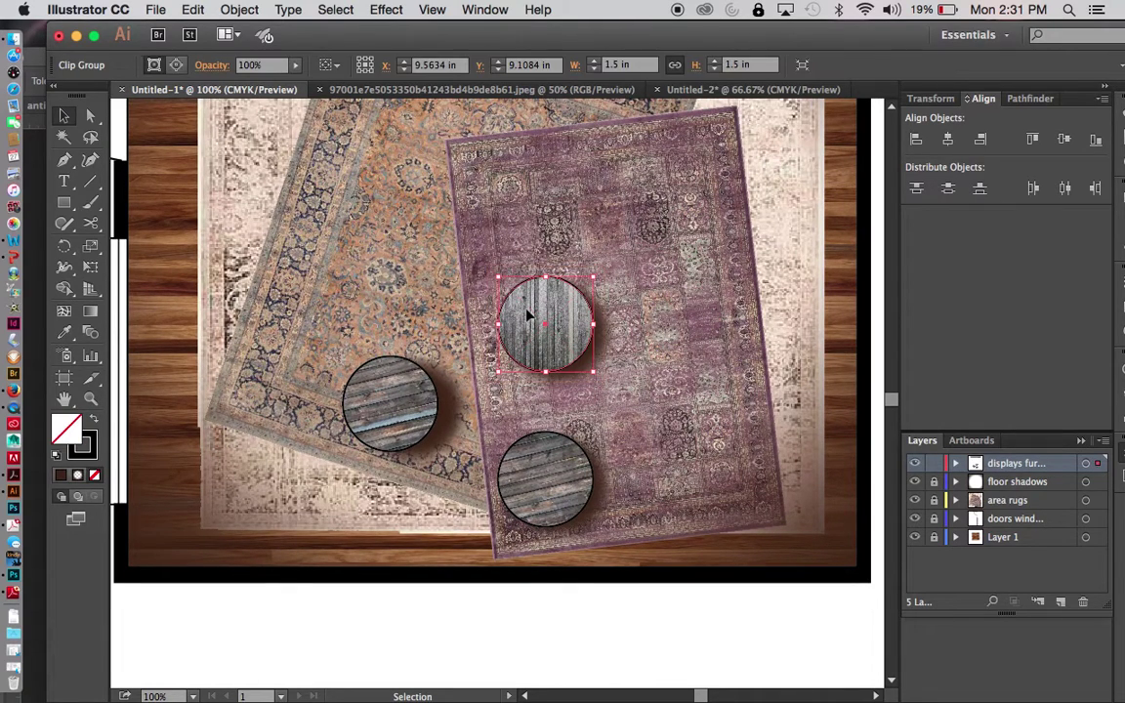
left_click(608, 351, "shift")
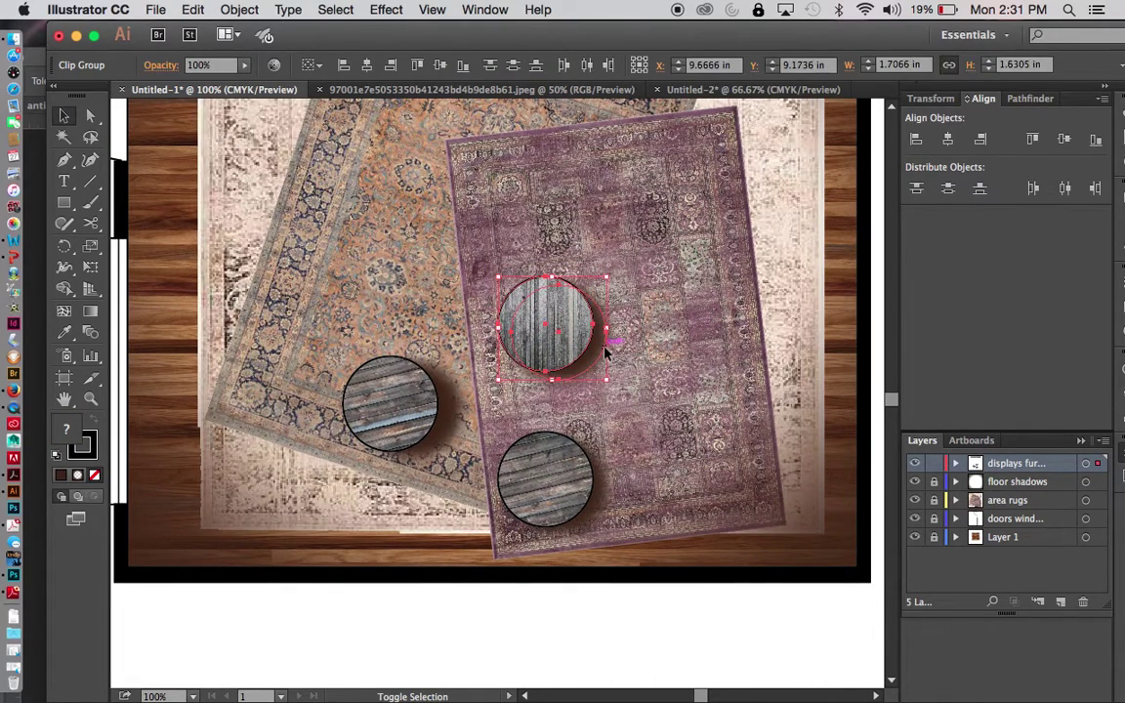
right_click(660, 303)
left_click(707, 382)
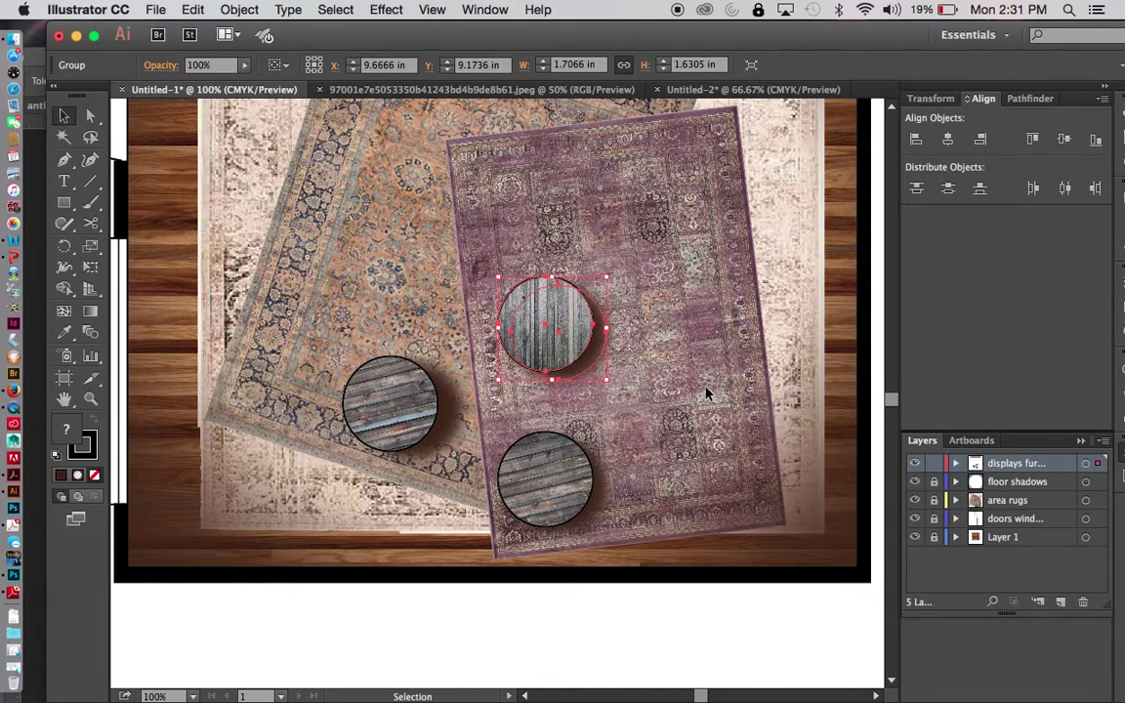
Move the grouped table and shadow to about X 10.12 in, Y 9.04 in, and rotate the group clockwise so its planks run diagonally
left_click_drag(514, 293, 607, 328)
left_click(607, 341)
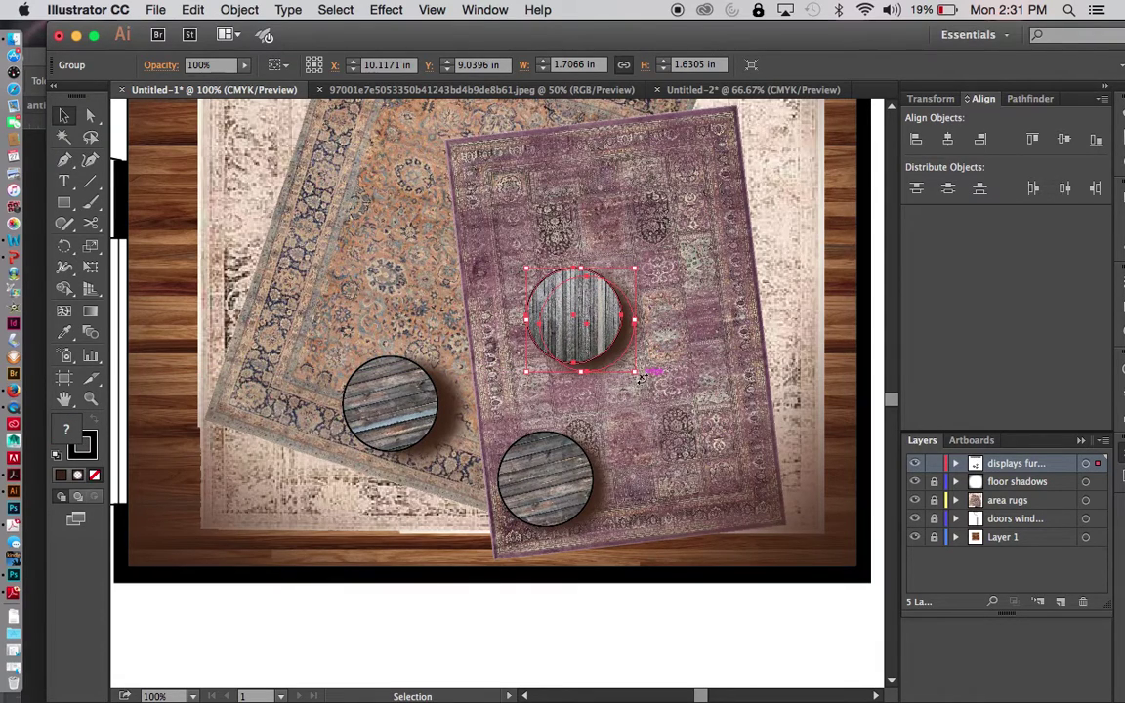
left_click_drag(636, 373, 612, 396)
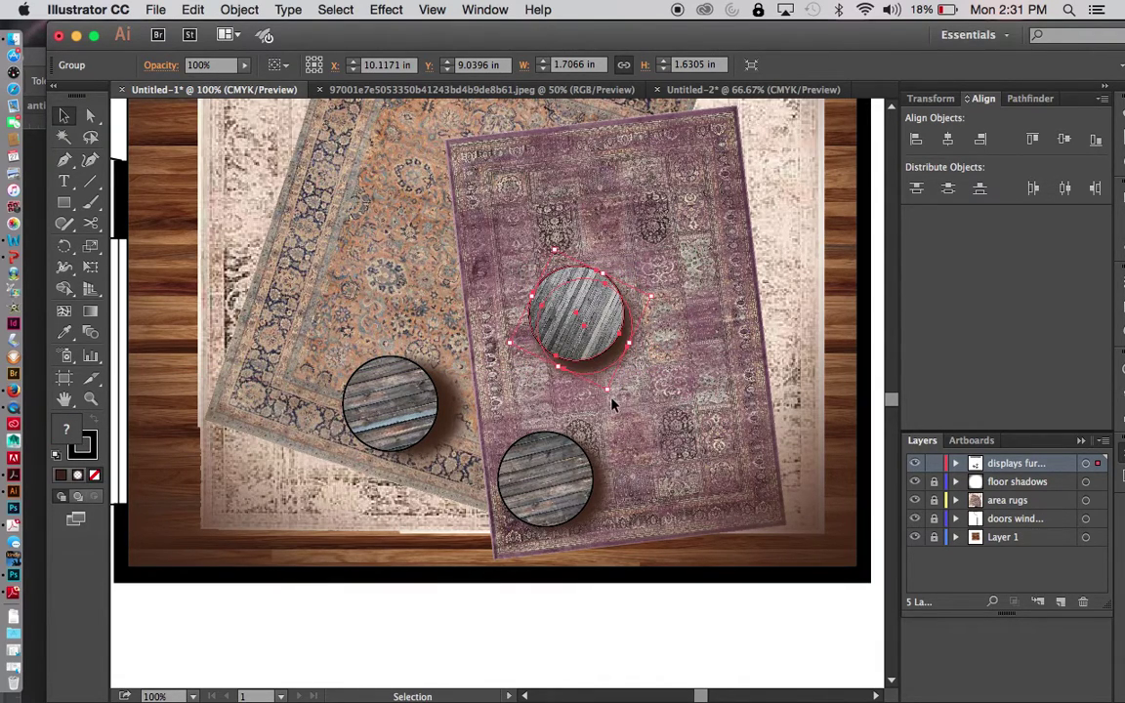
left_click(717, 386)
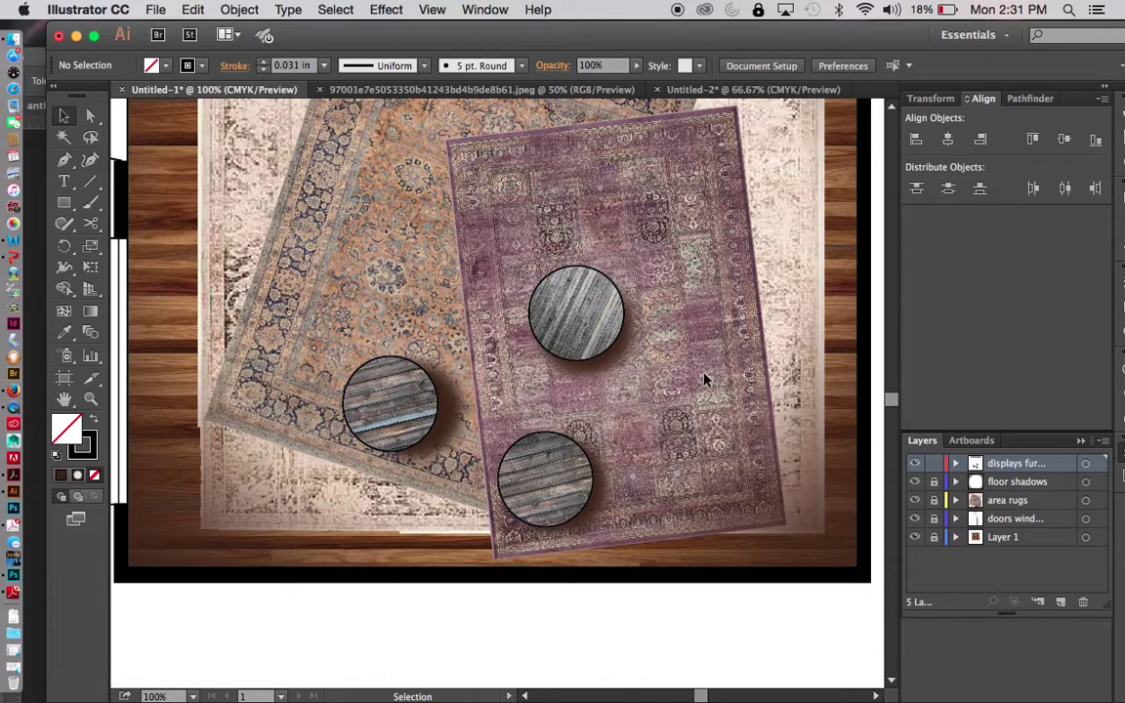
Reposition the rotated table group toward the purple rug's left edge, at about X 9.56 in, Y 8.85 in
key("super+0")
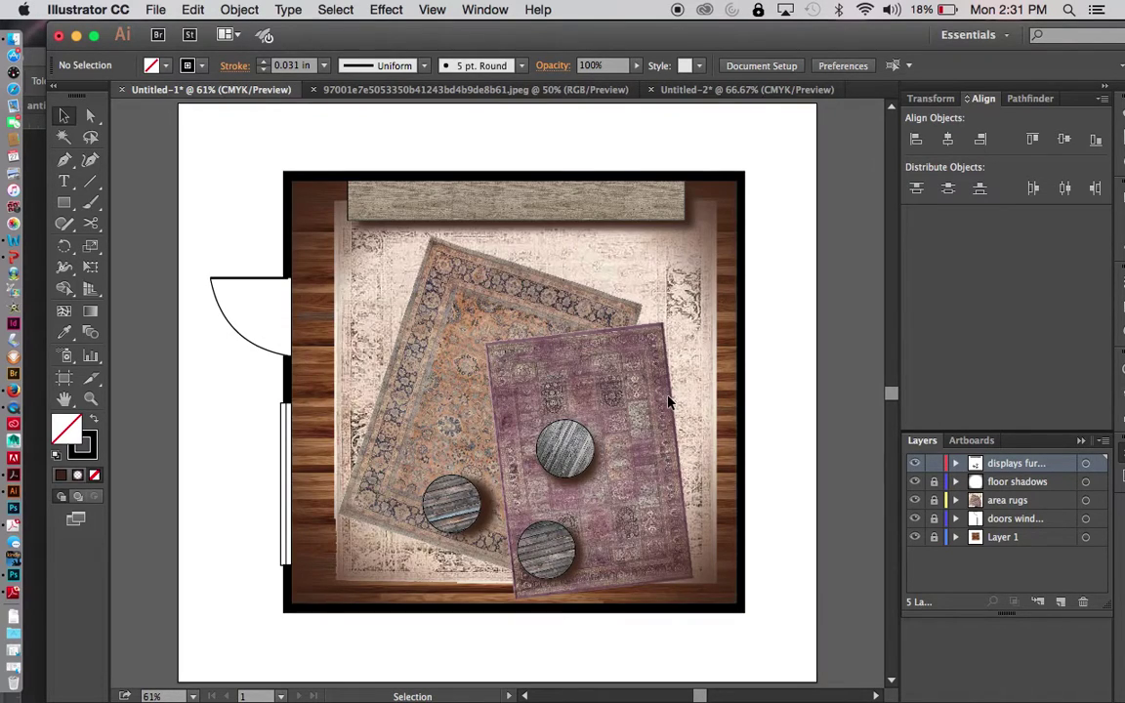
left_click_drag(578, 450, 554, 445)
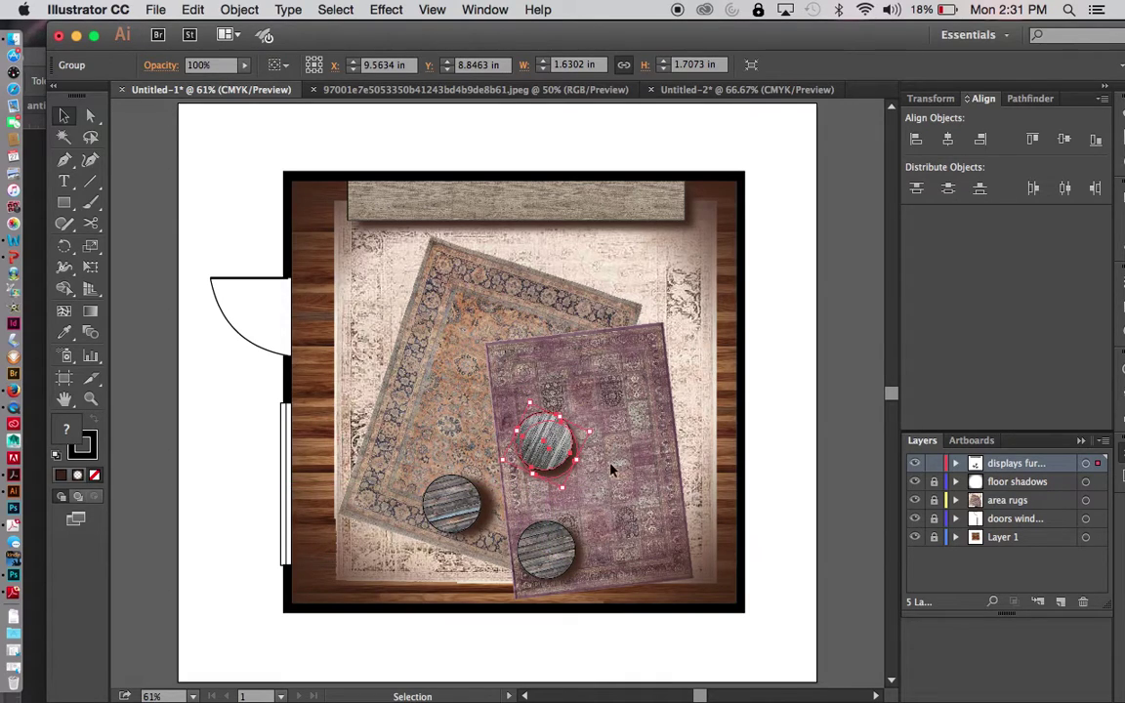
left_click(613, 484)
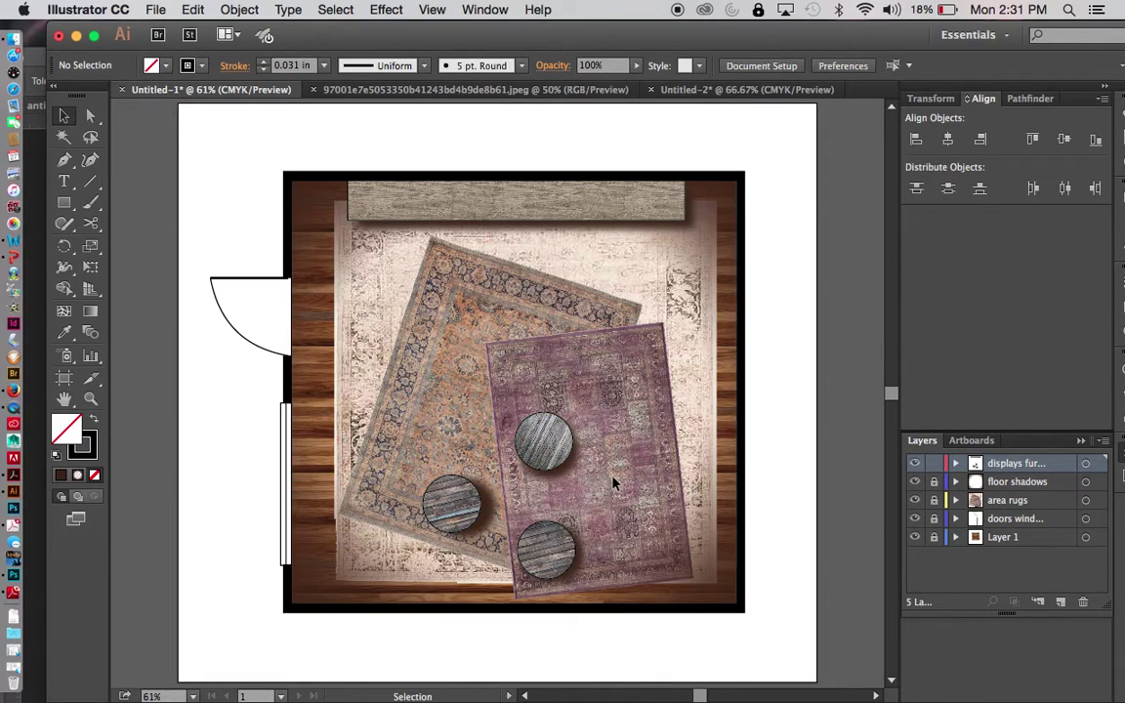